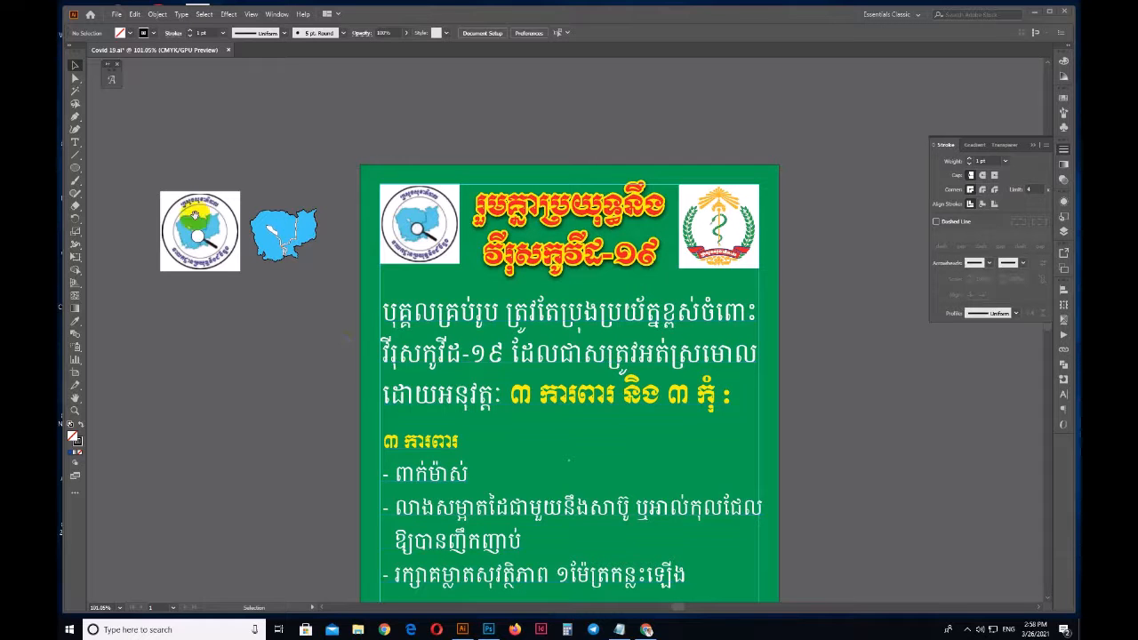
Examine the round logo on the green poster and compare it with the copy and blue map beside the artboard.
drag(193, 215, 305, 211)
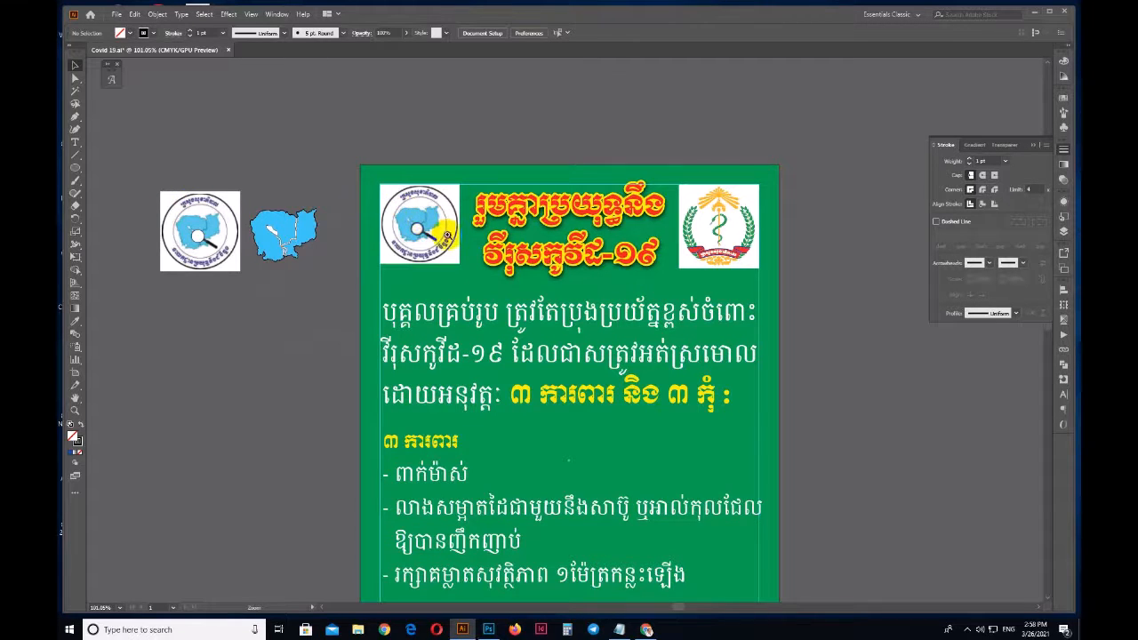
key(ctrl+space)
drag(386, 208, 524, 306)
key(v)
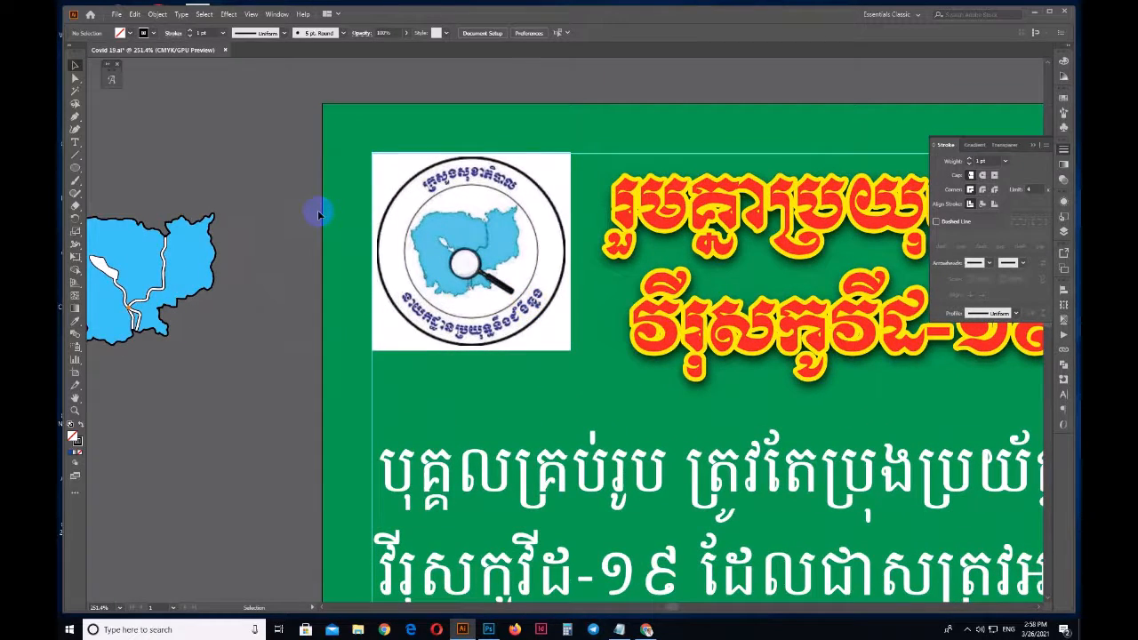
click(562, 269)
key(z)
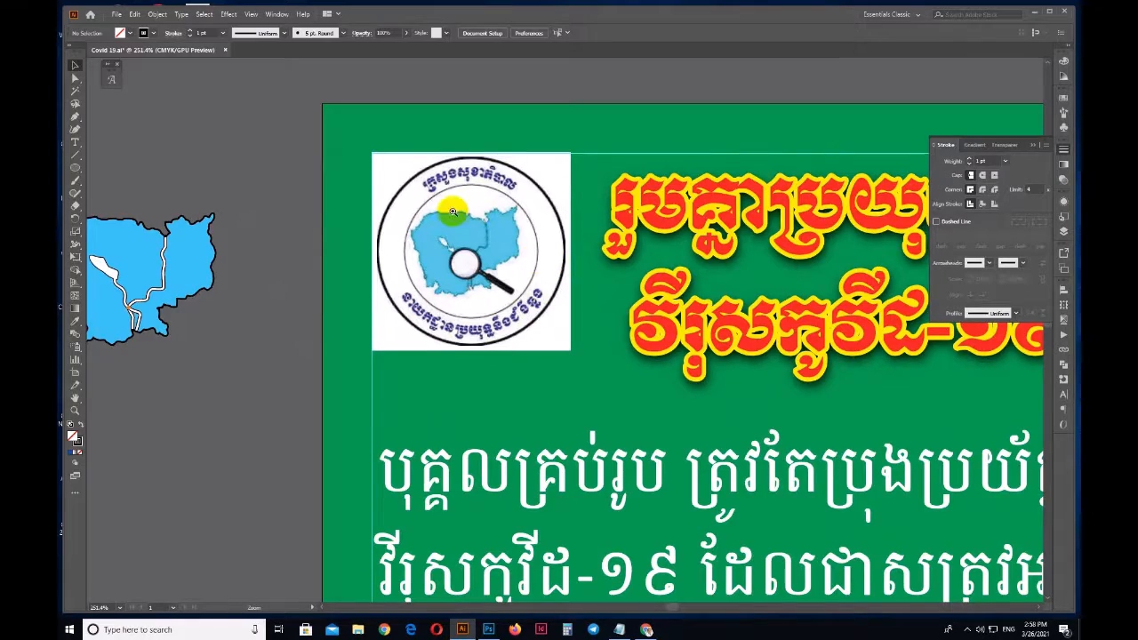
drag(460, 218, 570, 302)
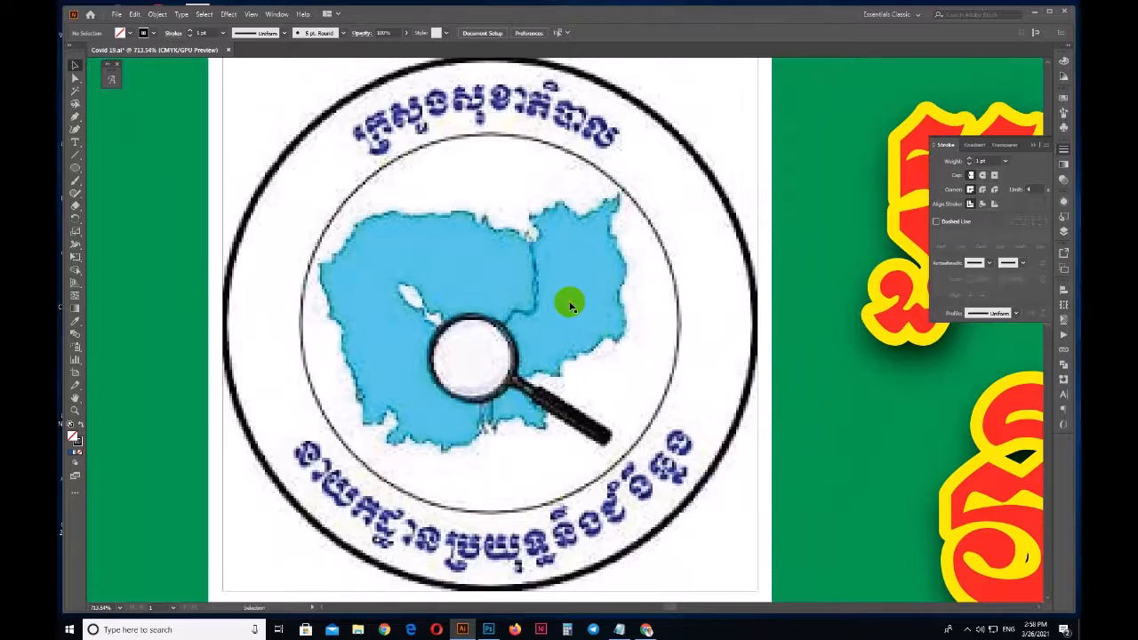
key(space)
drag(622, 352, 670, 379)
key(ctrl+space)
key(space)
drag(744, 437, 330, 267)
key(ctrl+space)
drag(659, 347, 455, 280)
key(space)
drag(715, 411, 505, 320)
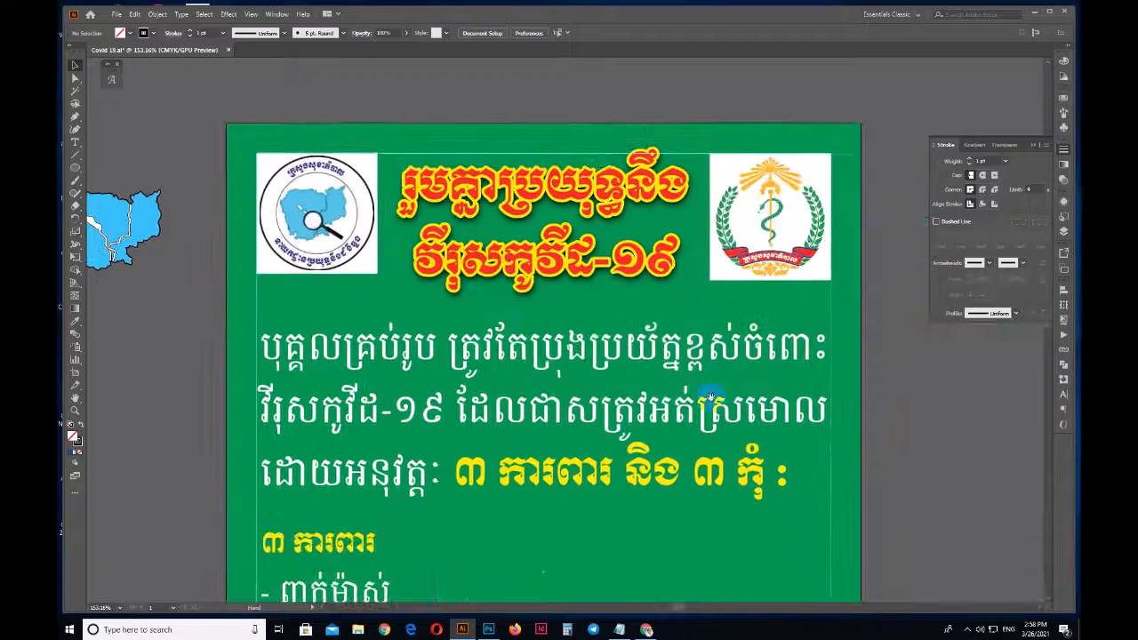
scroll(667, 360, down, 3)
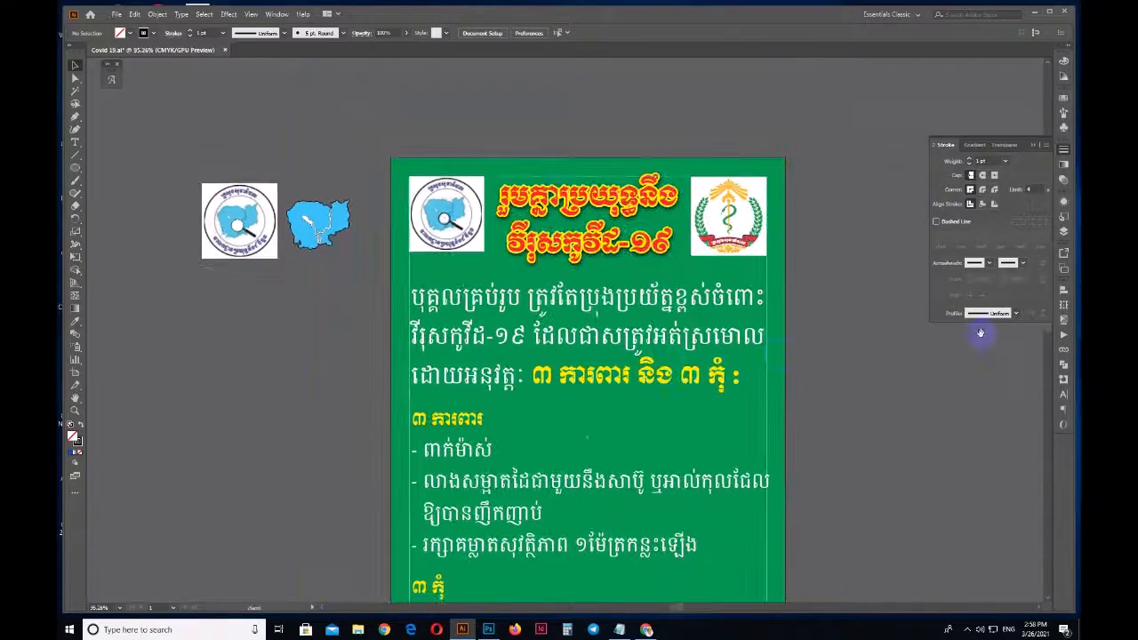
scroll(458, 414, up, 1)
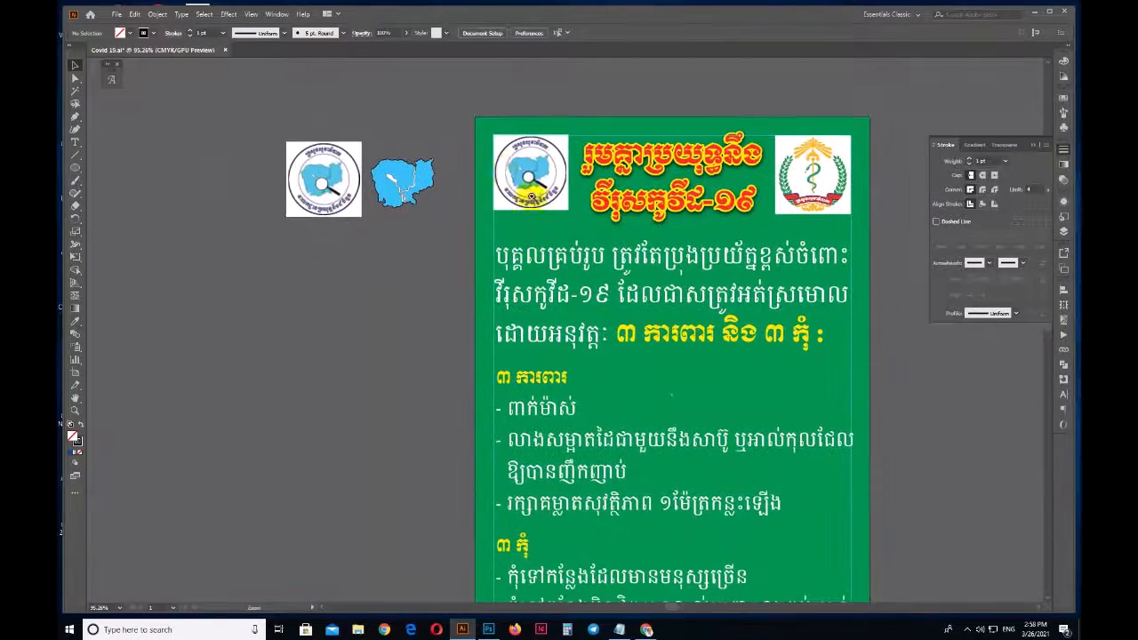
scroll(471, 232, up, 2)
scroll(472, 292, up, 4)
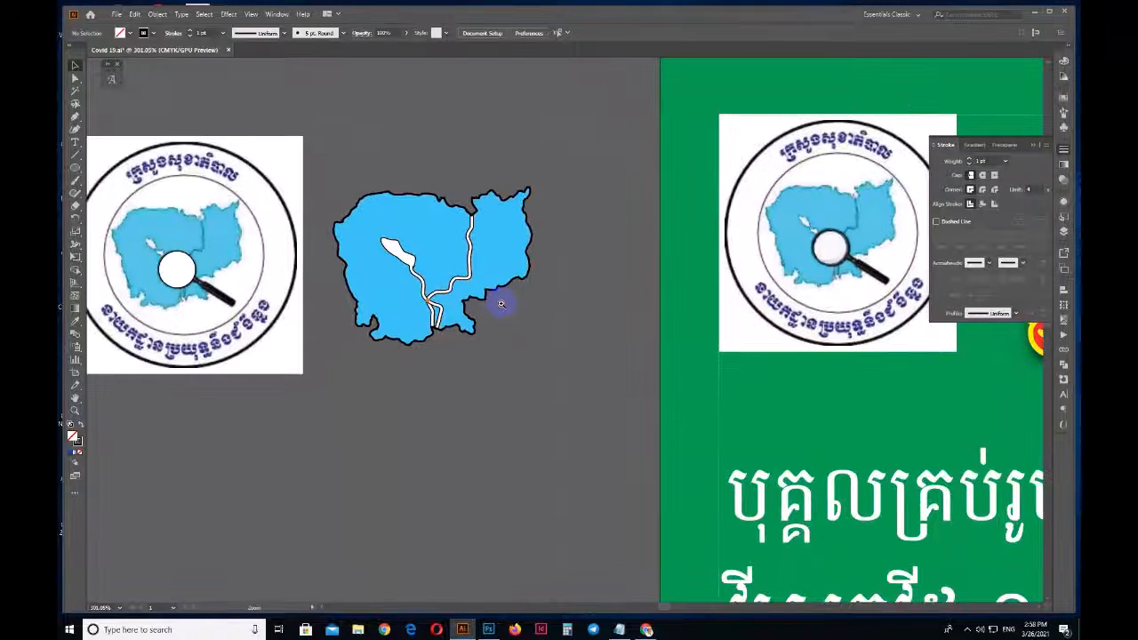
Scale the separate blue map beside the logo copy down to about 2.47 cm wide and 1.95 cm high.
click(423, 309)
mouse_move(544, 378)
mouse_down()
mouse_move(610, 425)
mouse_move(571, 434)
mouse_up()
click(496, 294)
click(606, 398)
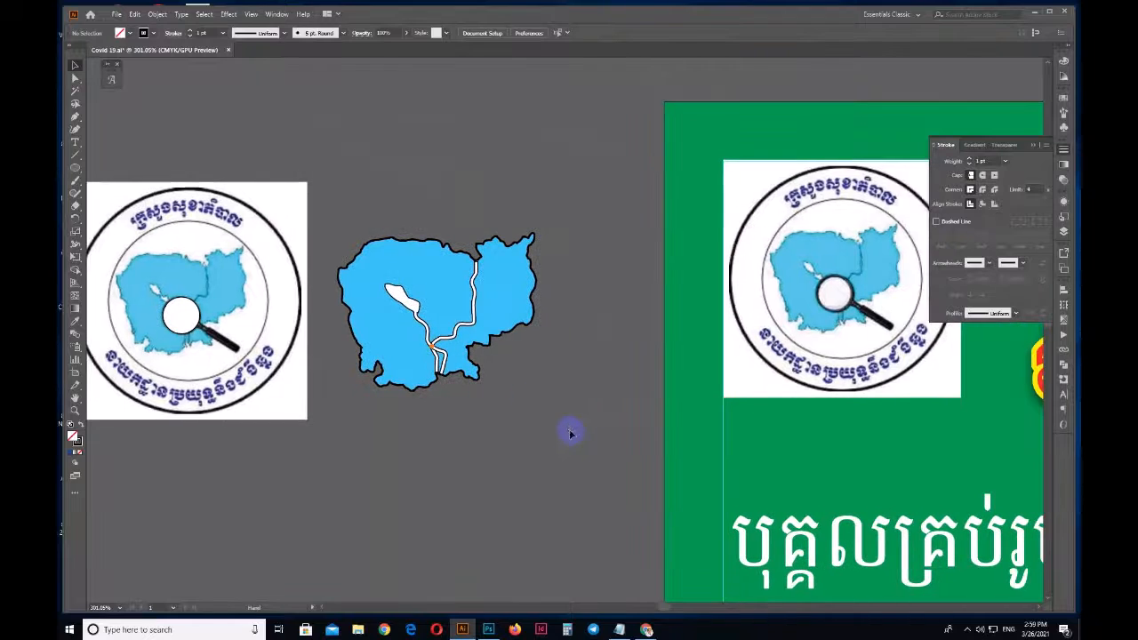
click(405, 309)
key(ctrl+g)
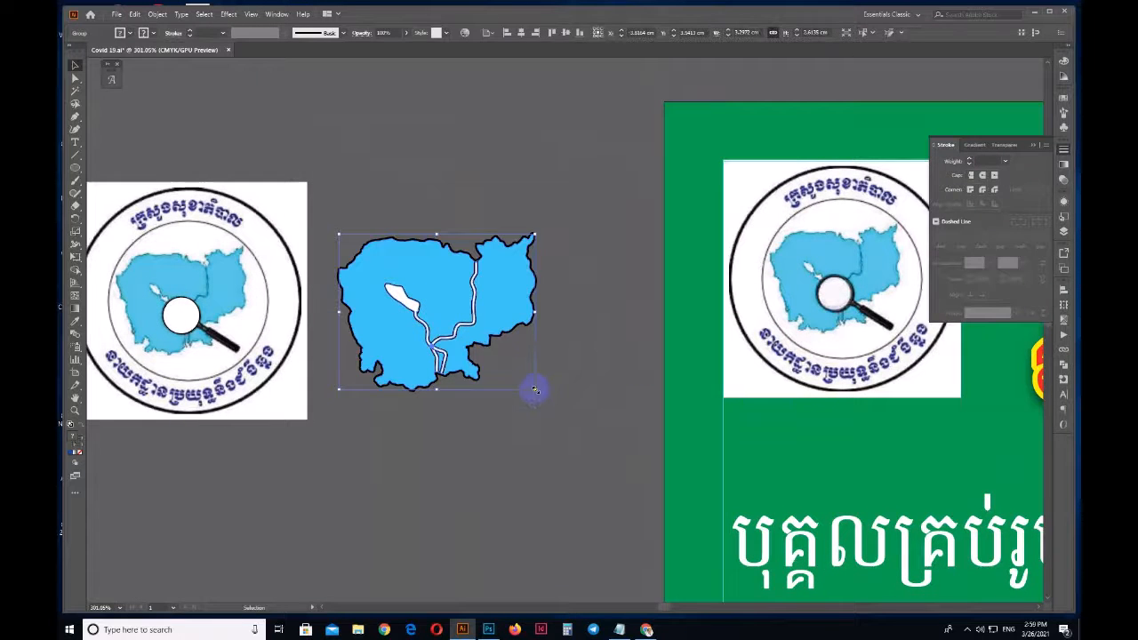
drag(535, 389, 486, 350)
drag(500, 404, 650, 428)
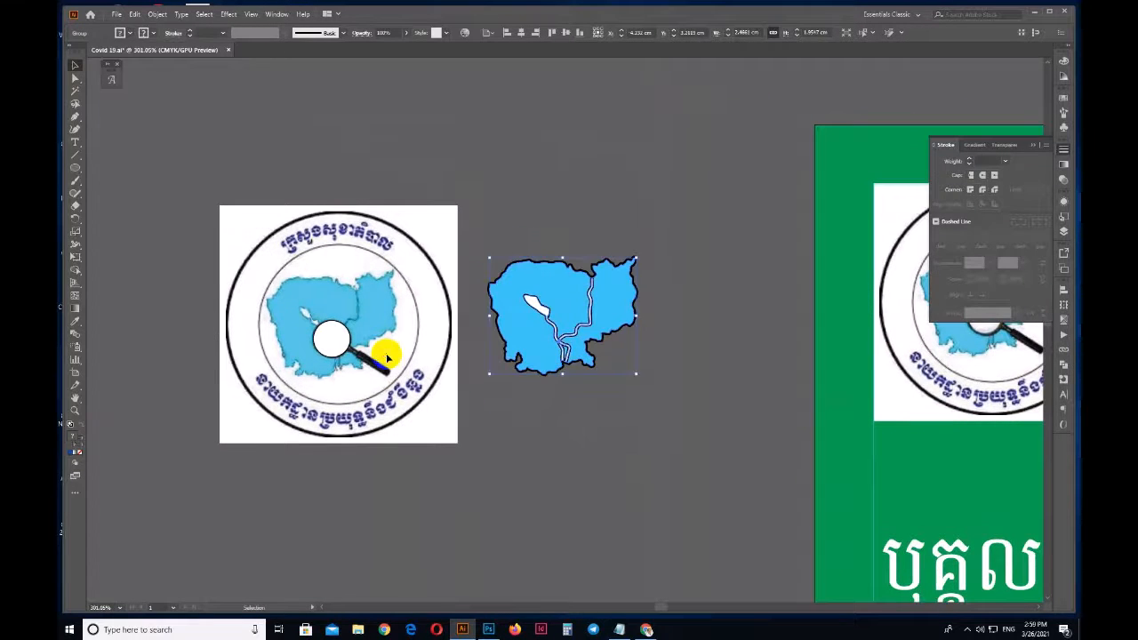
Delete the white lens circle and the handle piece drawn over the magnifier in the logo copy.
drag(388, 353, 301, 246)
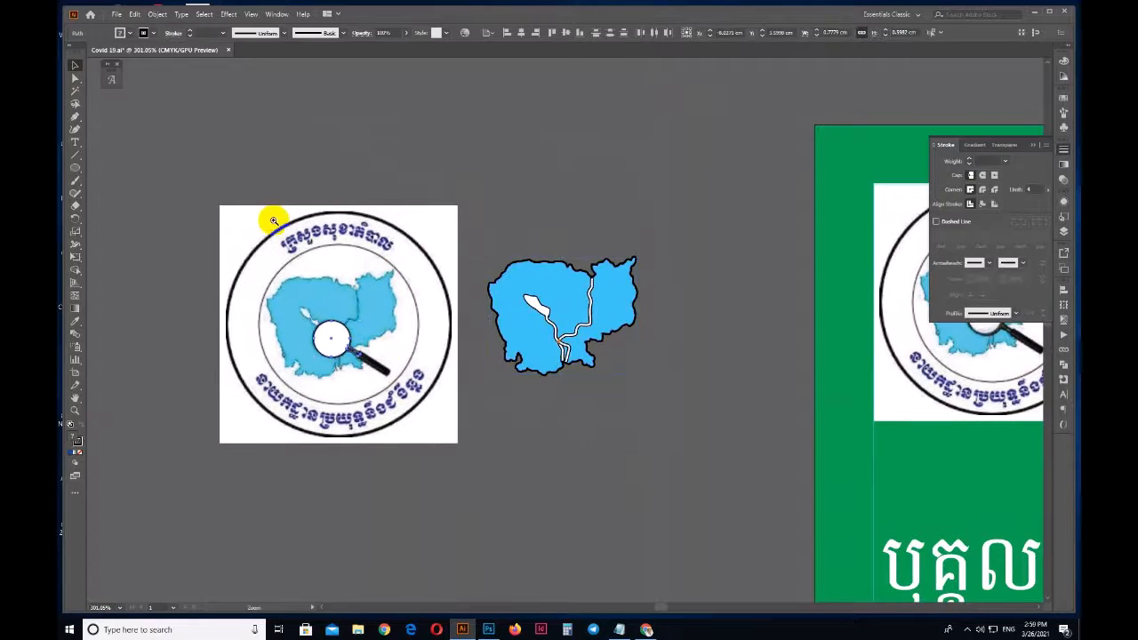
click(335, 338)
key(Delete)
Place the blue map over the logo copy's map and resize it to match, about 2.18 cm wide and 1.73 cm high.
drag(289, 231, 389, 299)
drag(613, 406, 368, 432)
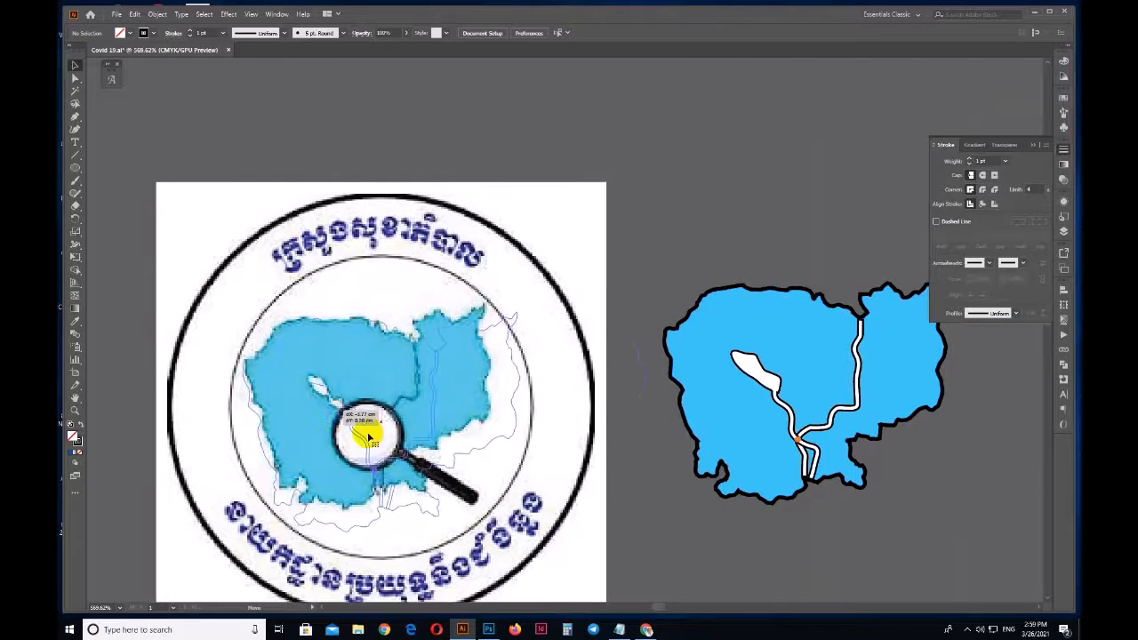
drag(519, 533, 470, 493)
drag(416, 406, 421, 406)
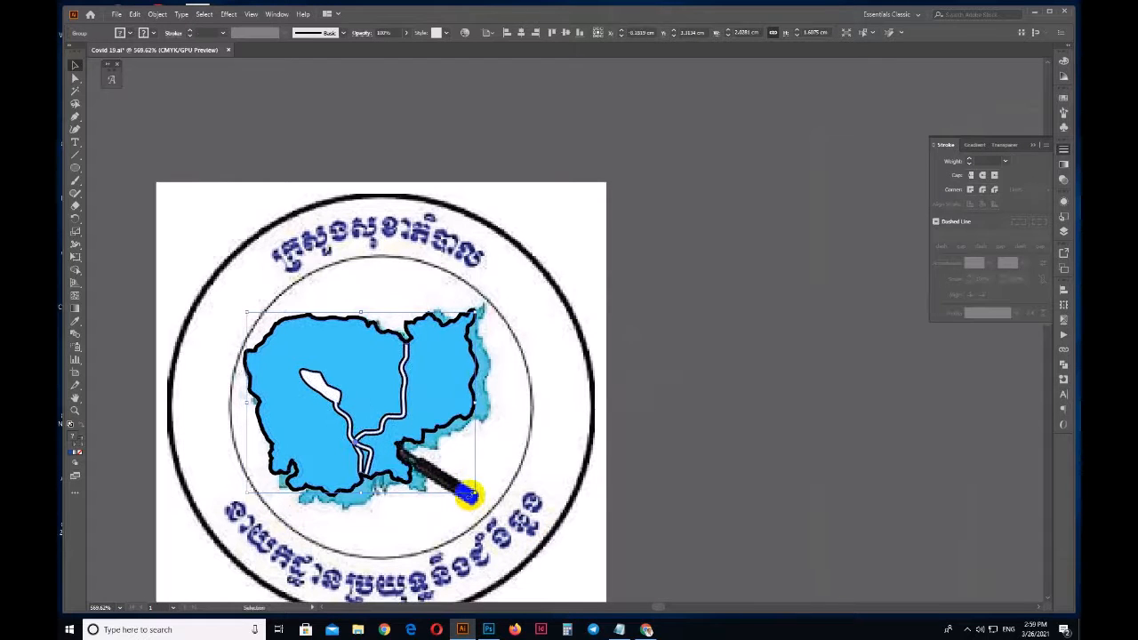
drag(469, 492, 493, 500)
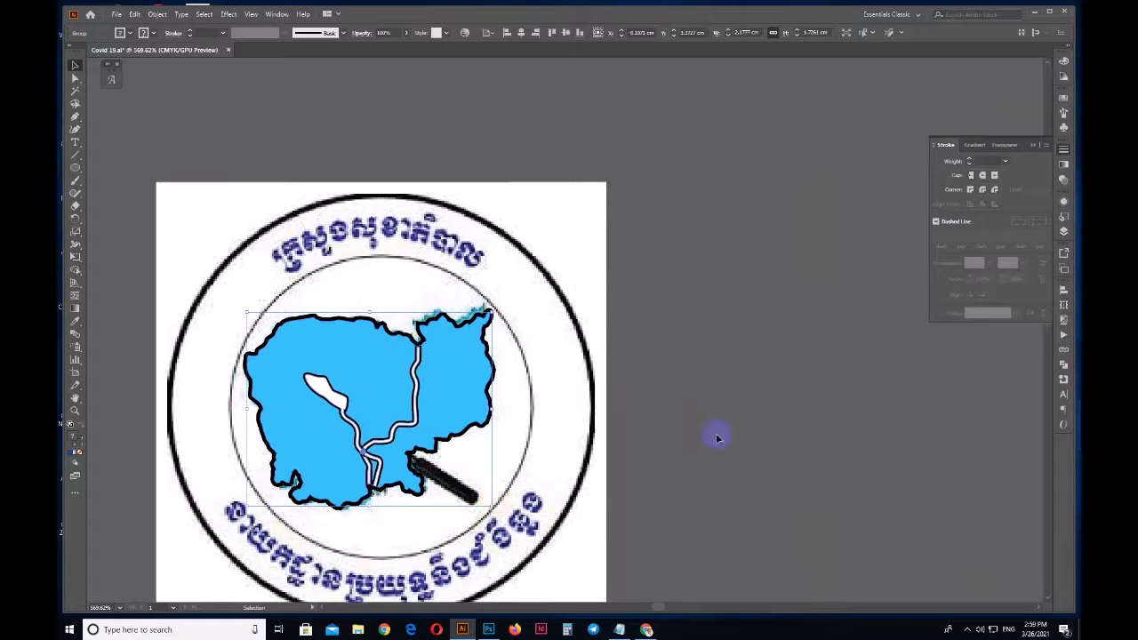
Set the stroke weight of the blue map's outline to 1 pt.
key(a)
click(471, 368)
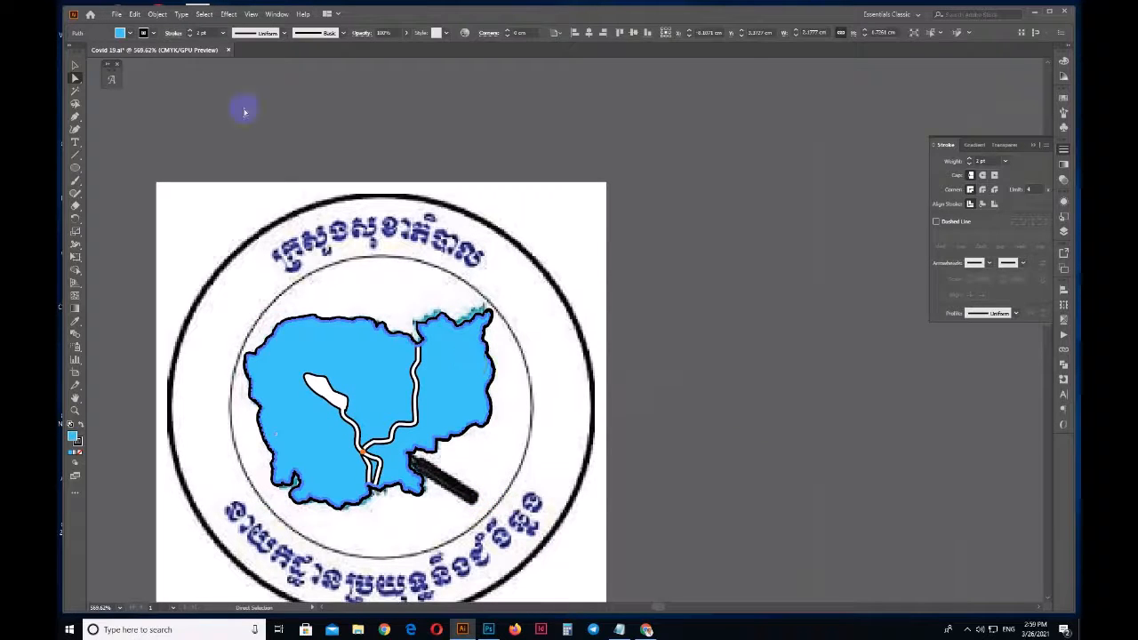
click(189, 39)
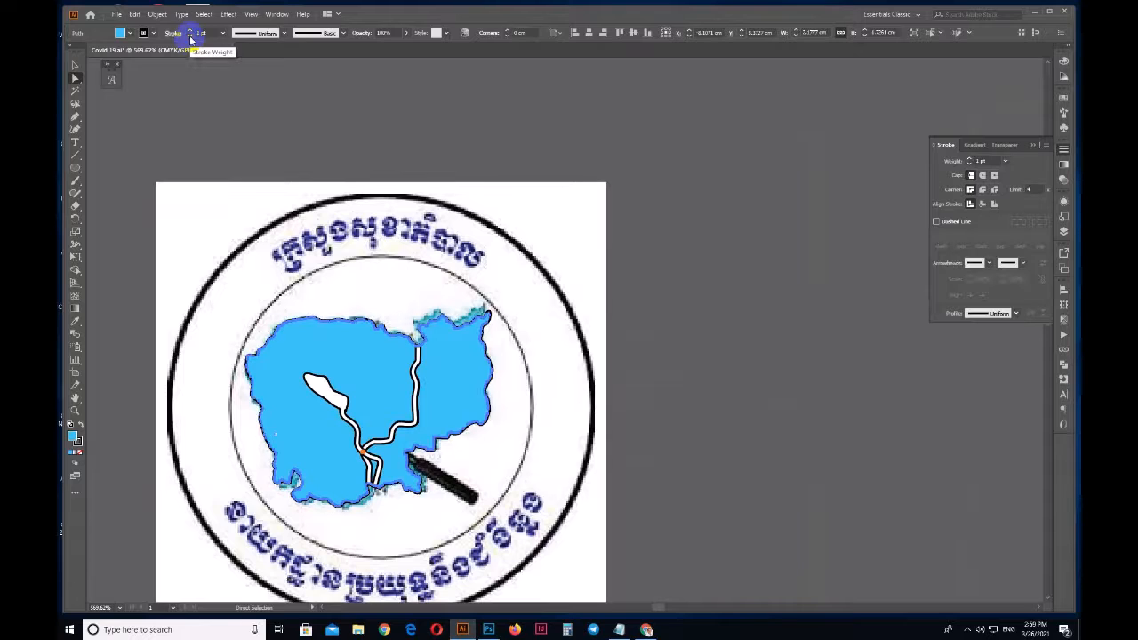
click(483, 361)
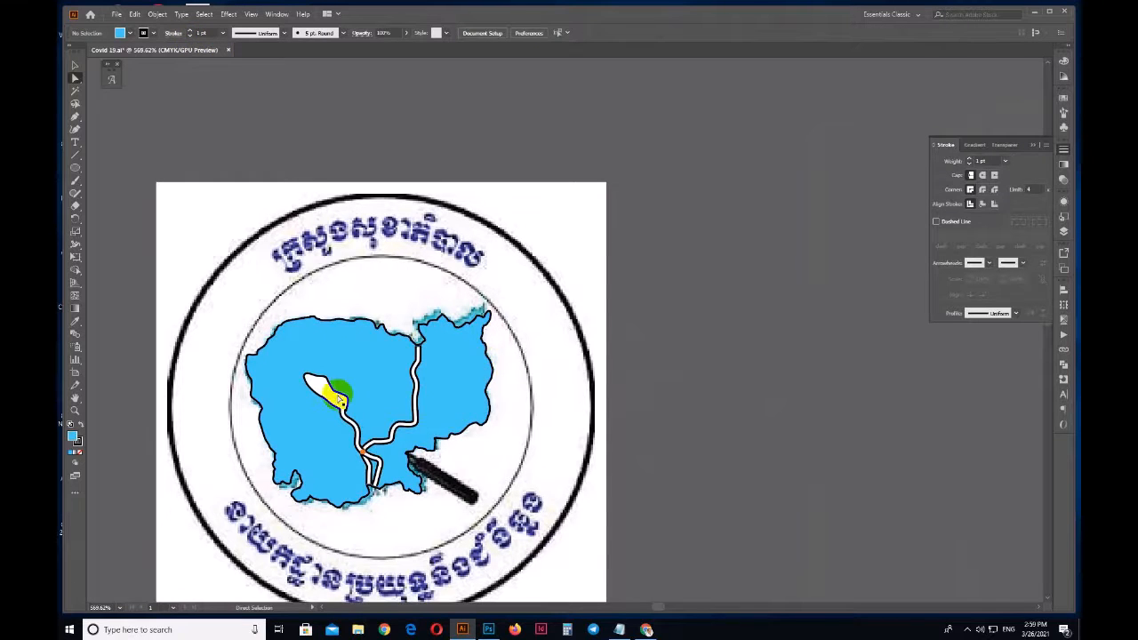
Set the stroke weight of the white lake and its connected river branch on the map to 0.5 pt.
scroll(338, 397, up, 3)
click(339, 409)
drag(478, 413, 480, 397)
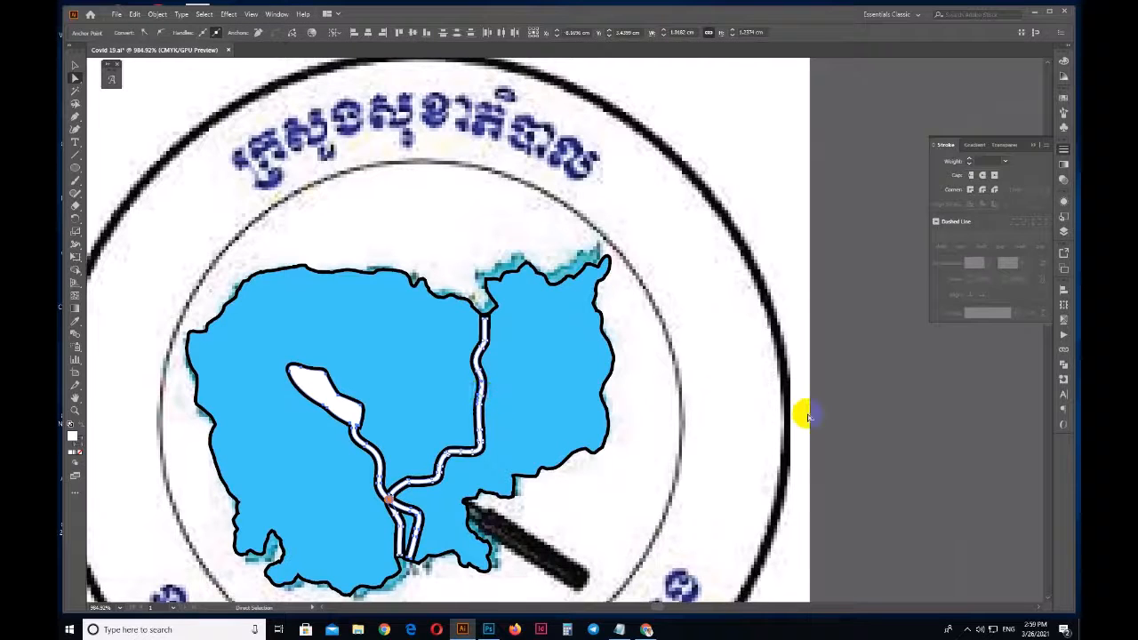
click(802, 411)
click(349, 412)
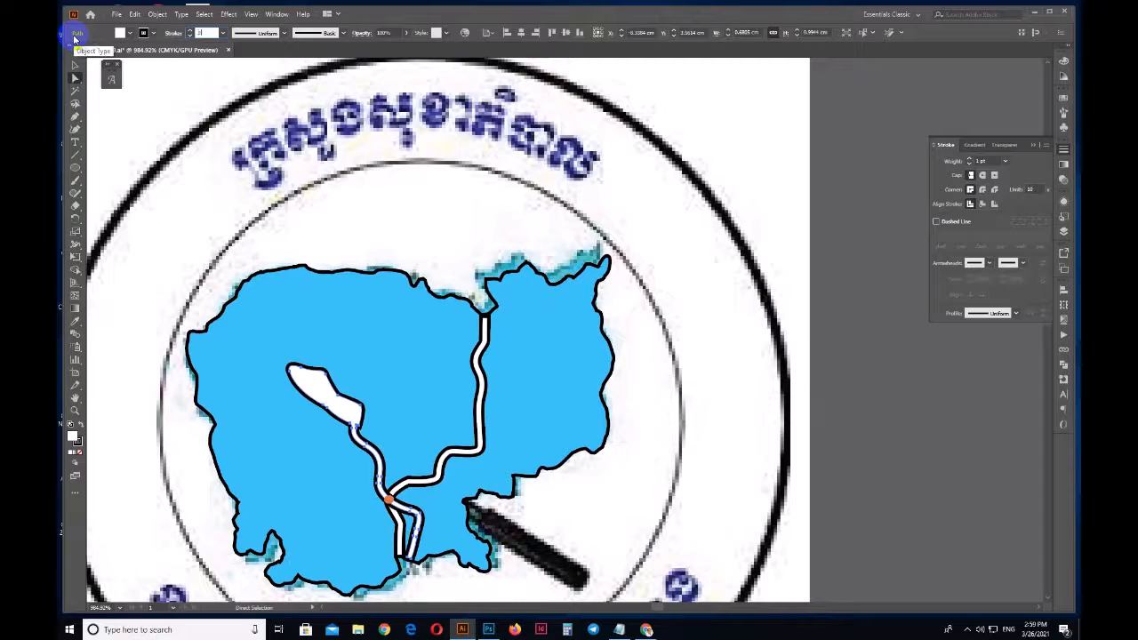
key(Return)
Isolate the map group, set the long northeastern river's stroke weight to 0.5 pt, and exit isolation.
drag(450, 321, 490, 357)
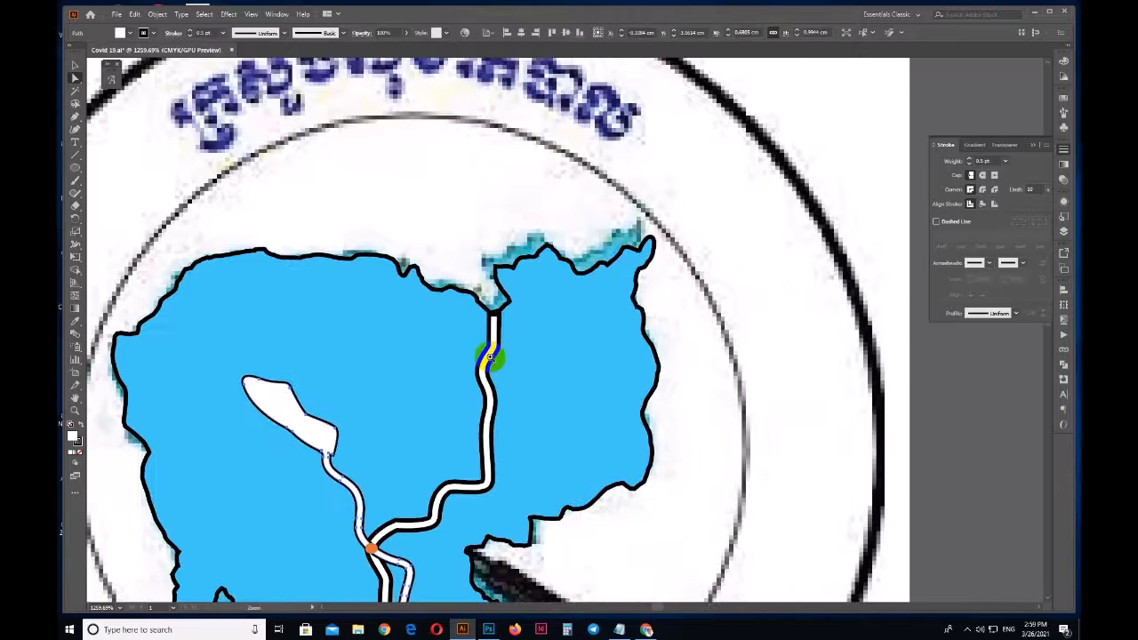
click(494, 350)
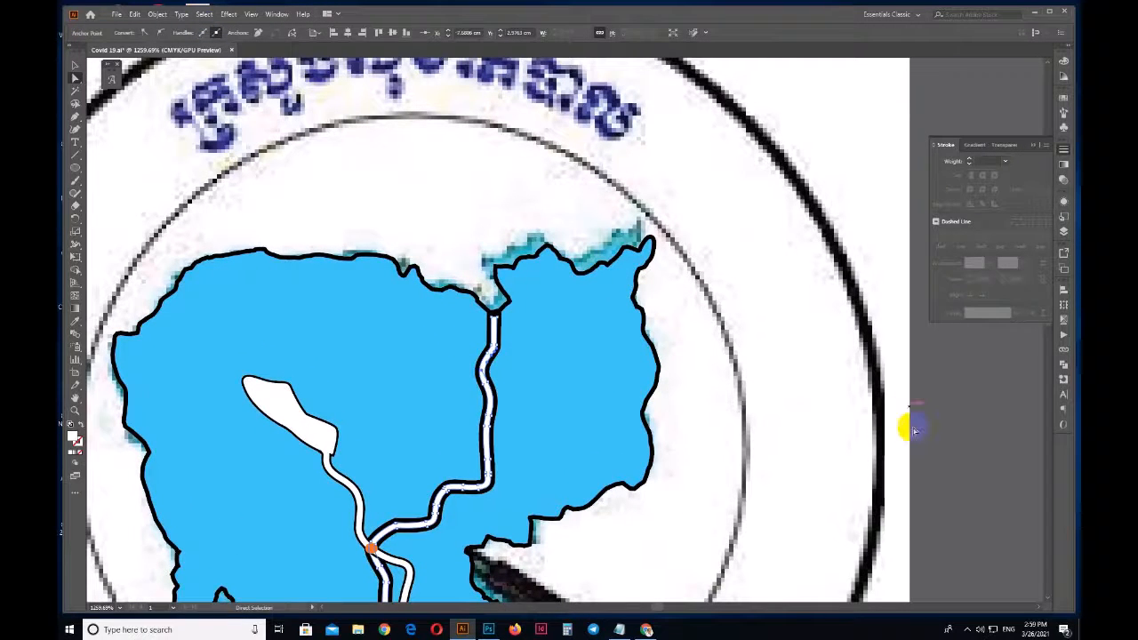
key(v)
double_click(486, 405)
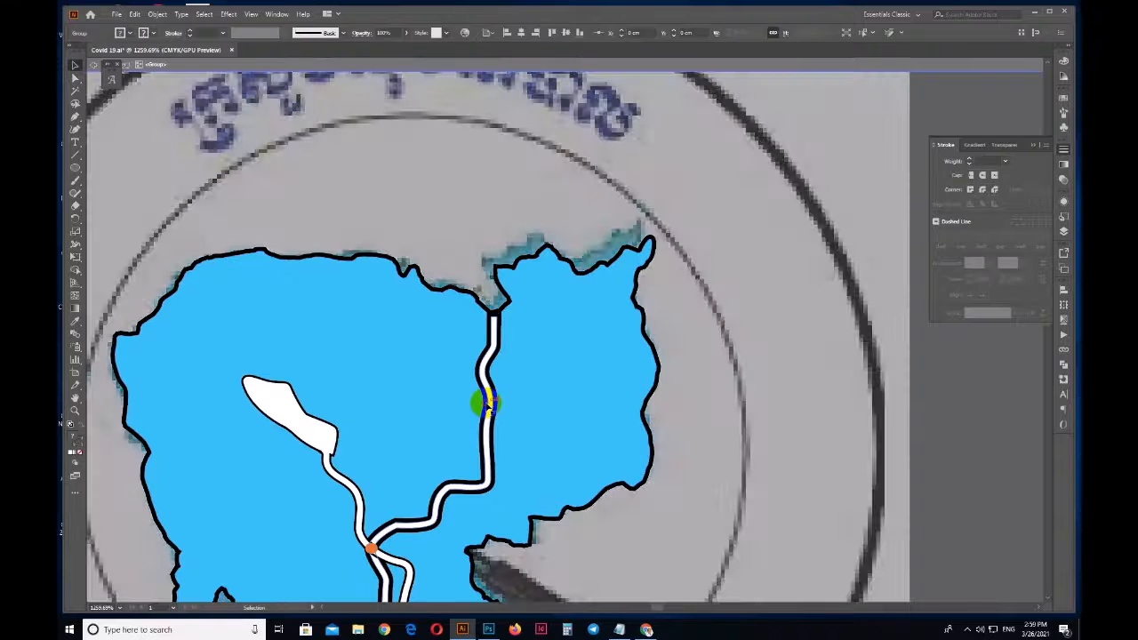
click(486, 404)
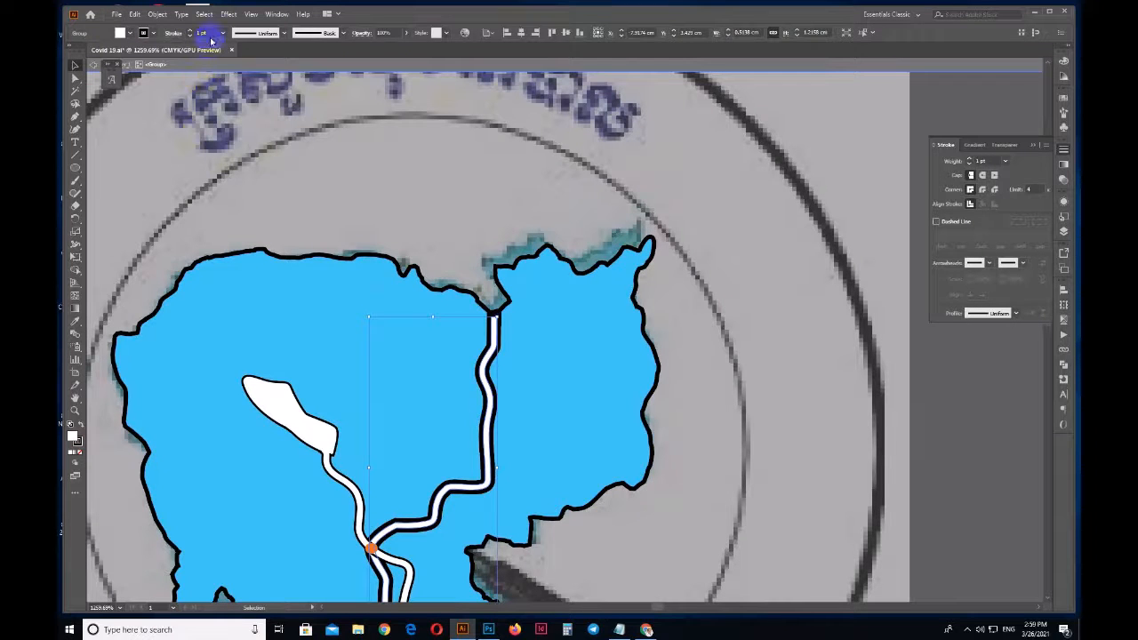
text(0.5)
key(Return)
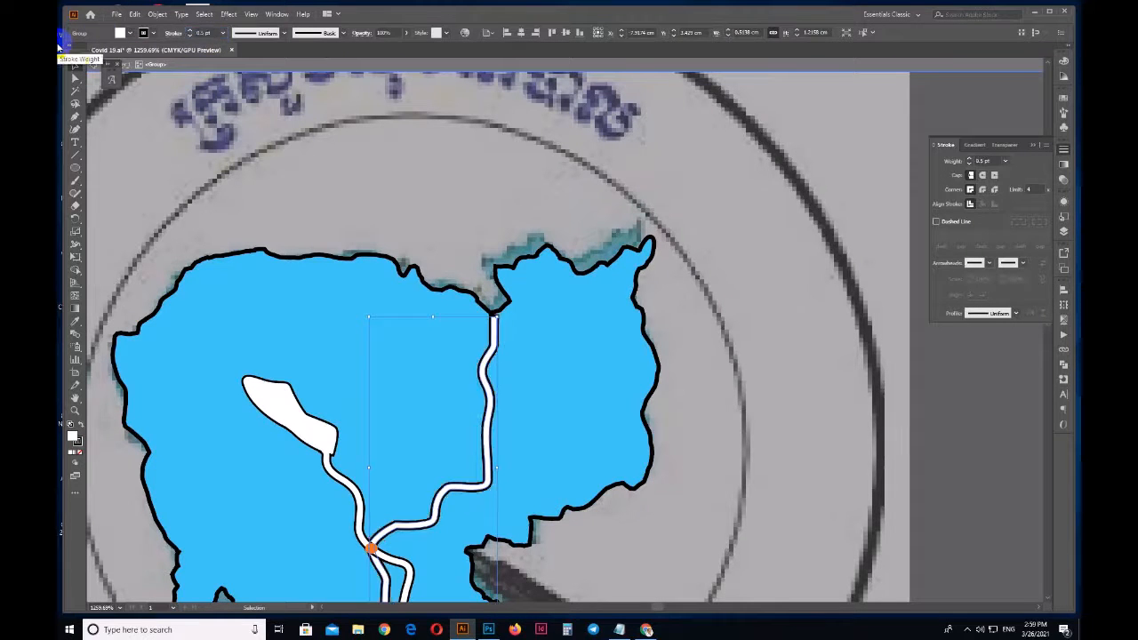
double_click(968, 447)
click(757, 448)
Hide the whole map group so the logo image beneath it can be traced.
scroll(757, 447, down, 5)
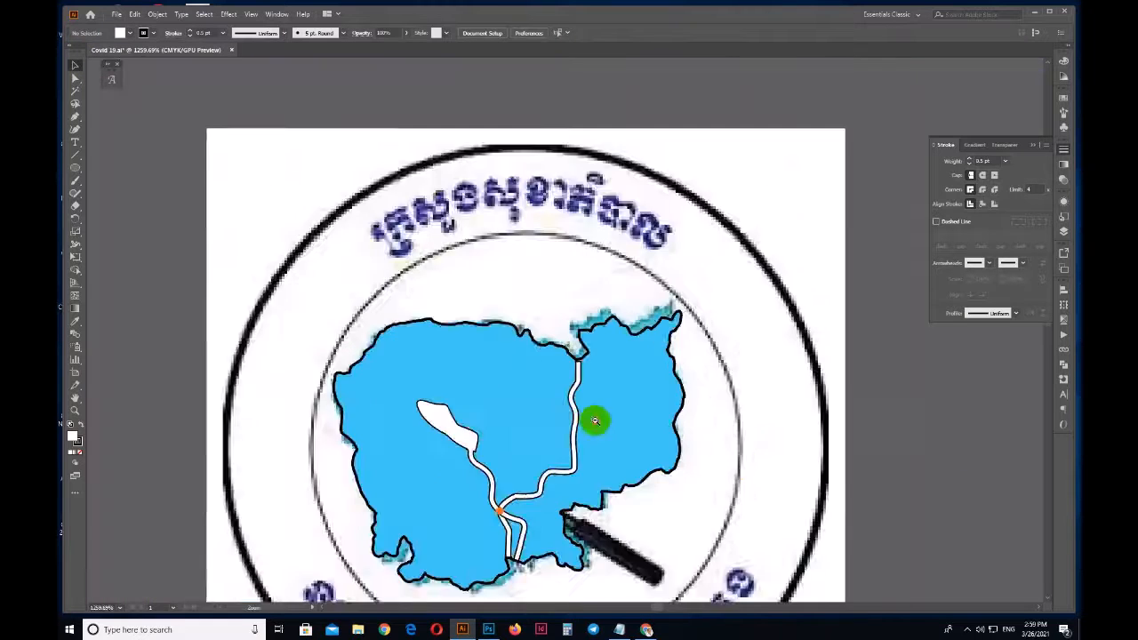
click(526, 328)
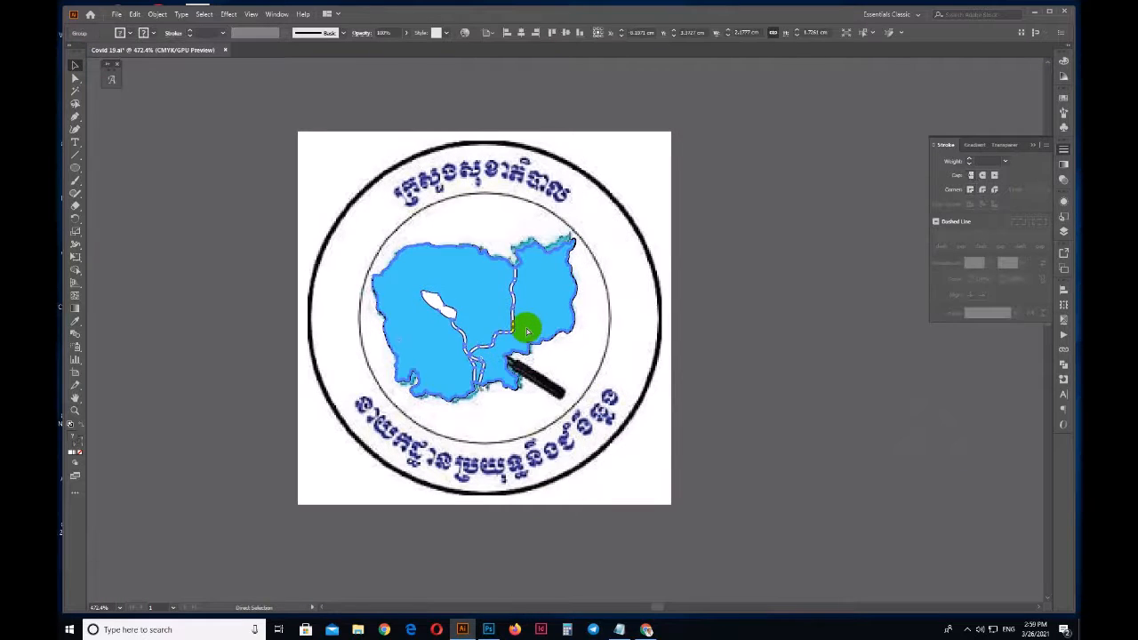
key(ctrl+3)
Draw a circle about 0.58 cm in diameter over the magnifier's lens, with white fill and a 0.5 pt black stroke.
mouse_move(480, 364)
mouse_down()
mouse_move(428, 313)
mouse_move(477, 310)
mouse_move(490, 340)
mouse_move(469, 351)
mouse_up()
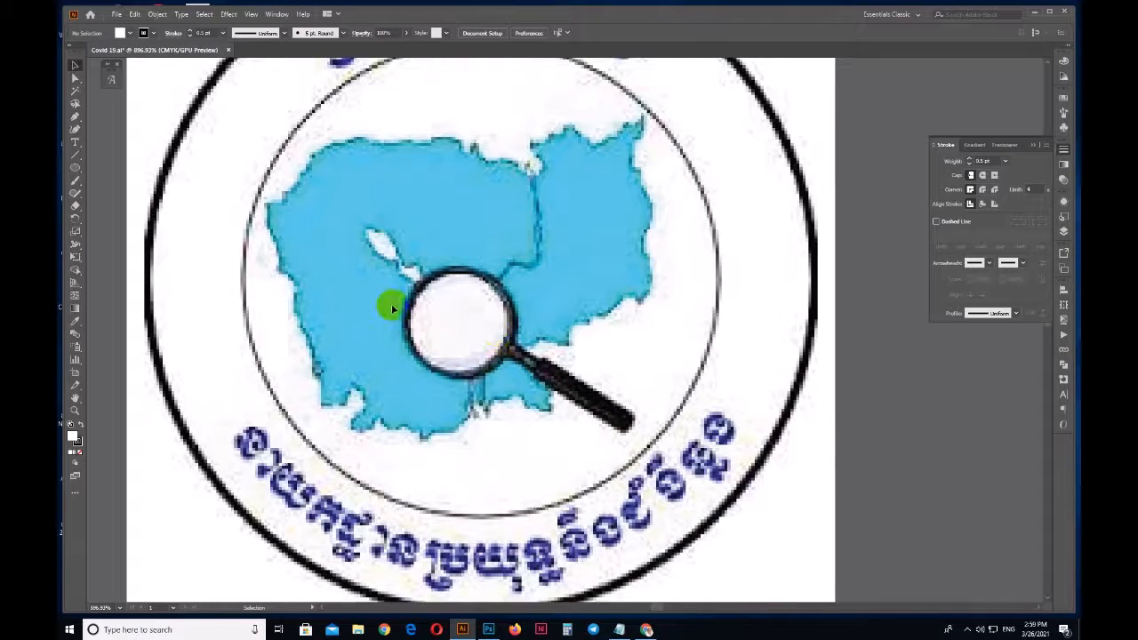
click(75, 182)
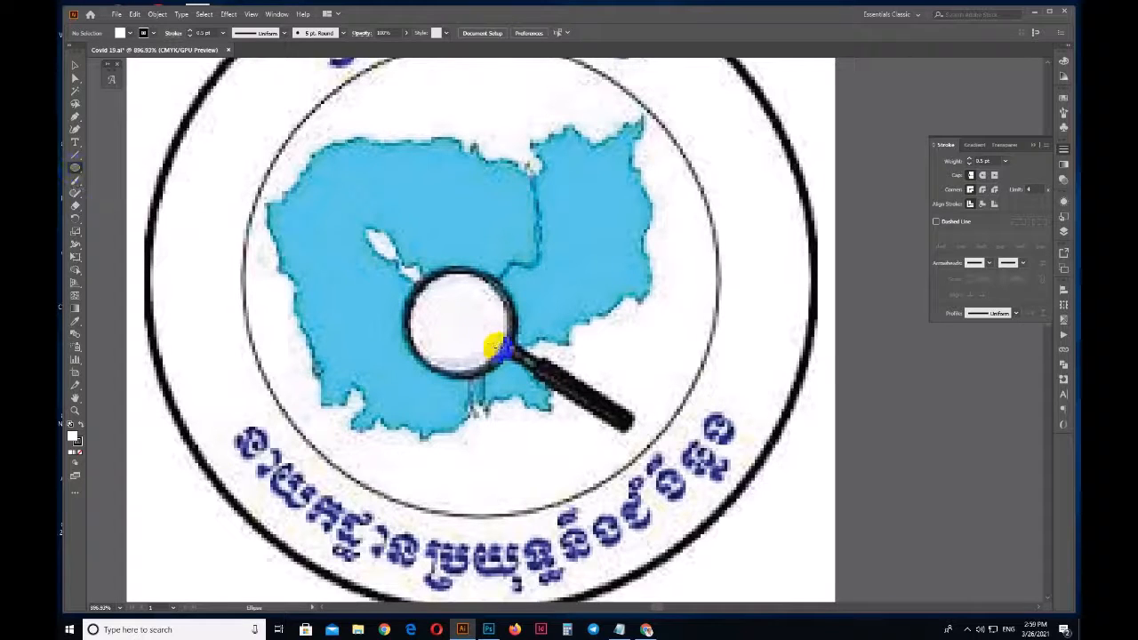
drag(404, 277, 512, 358)
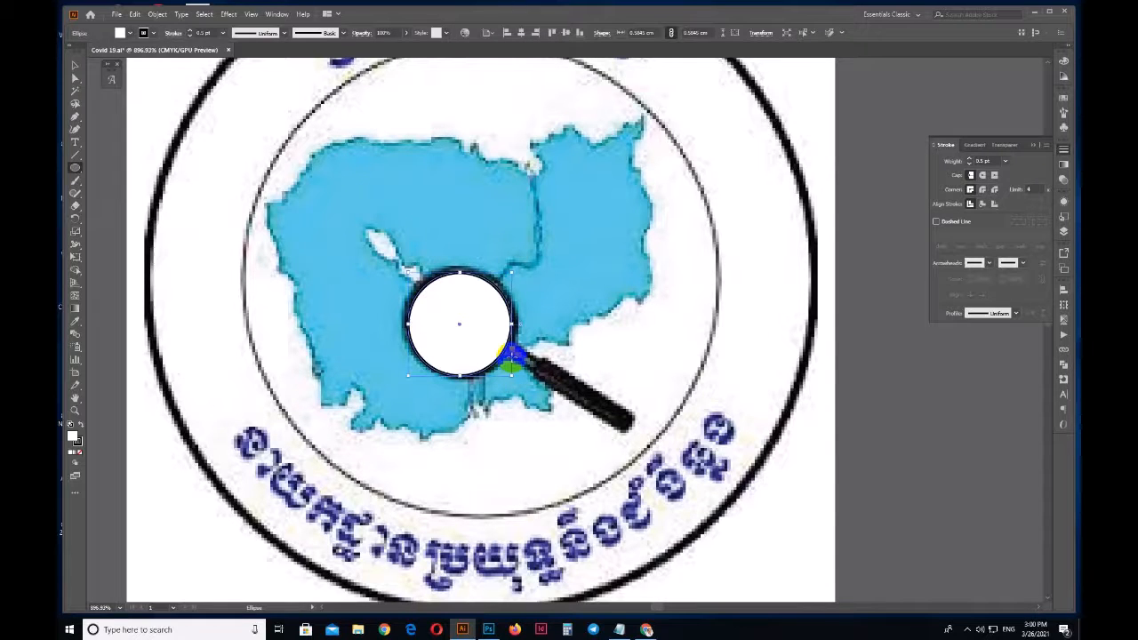
Trace the magnifying glass's thick handle as a closed outline with a rounded outer end using the Pen tool.
drag(551, 375, 455, 313)
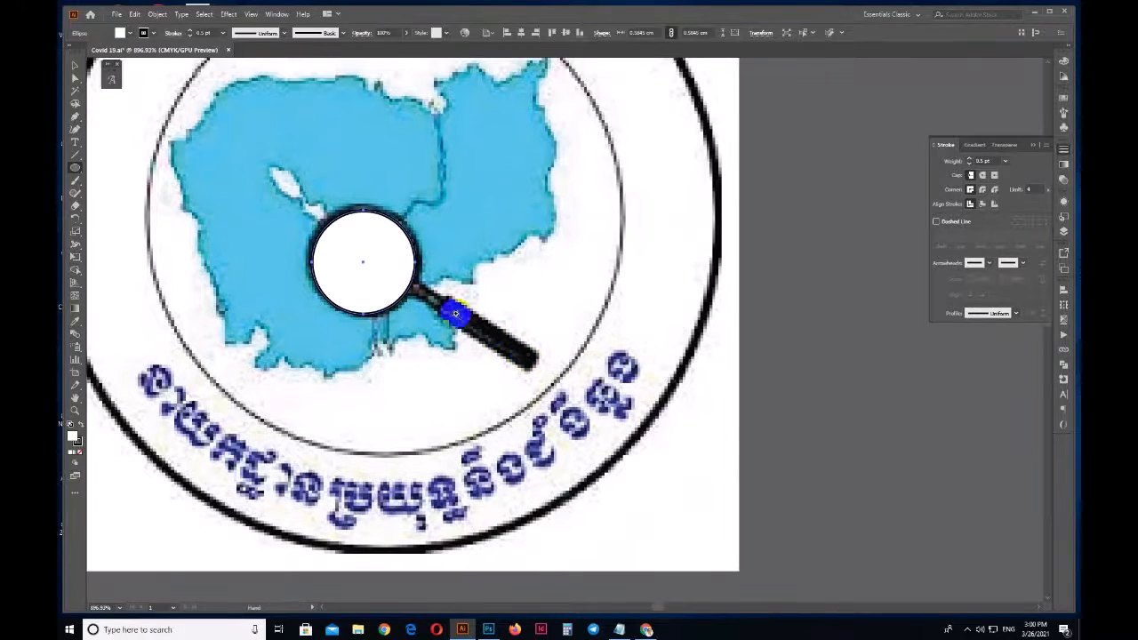
scroll(455, 312, up, 3)
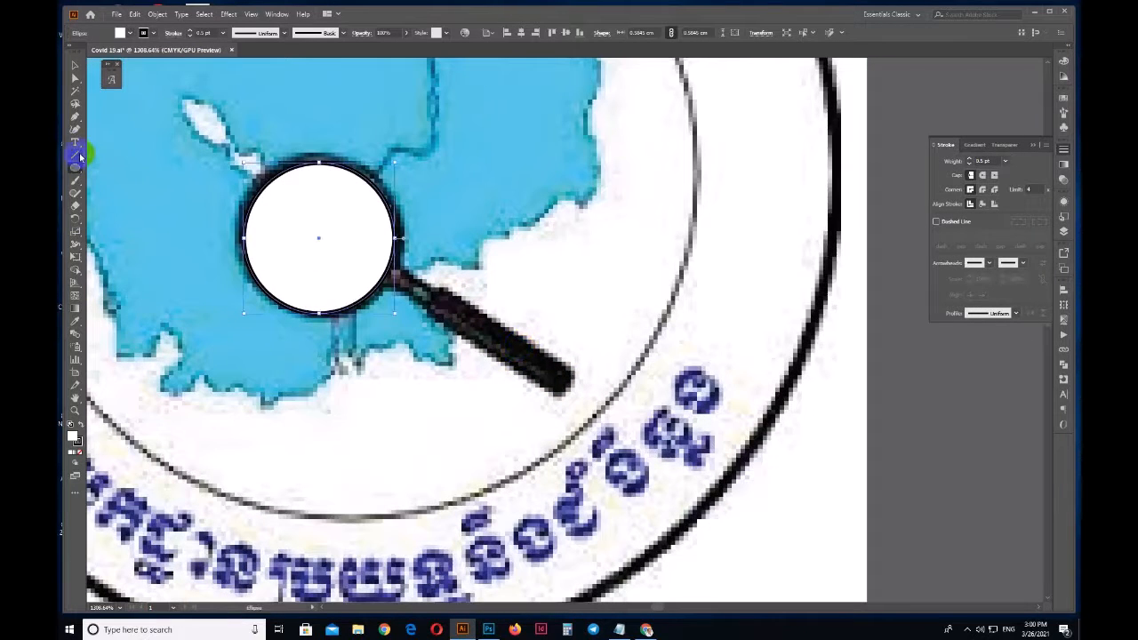
click(78, 168)
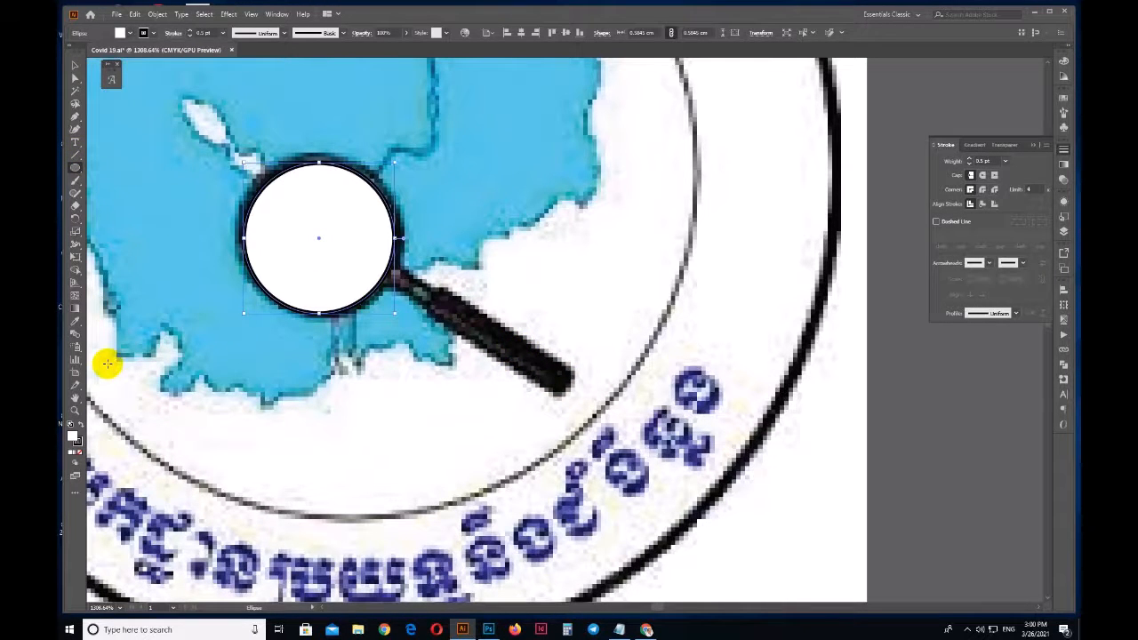
key(p)
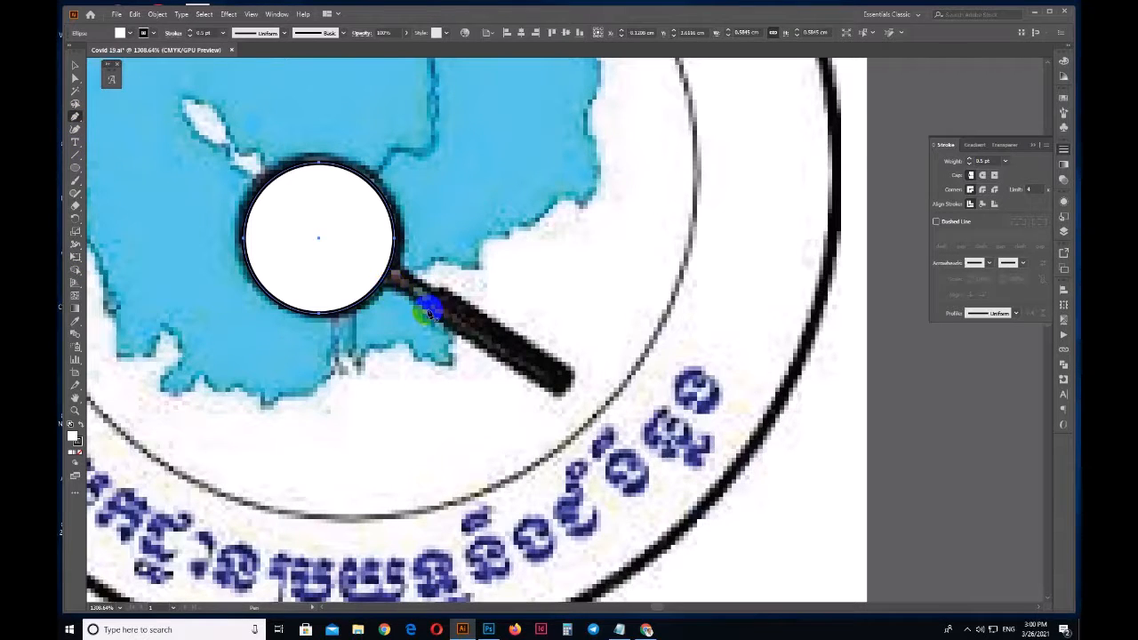
click(428, 313)
click(557, 395)
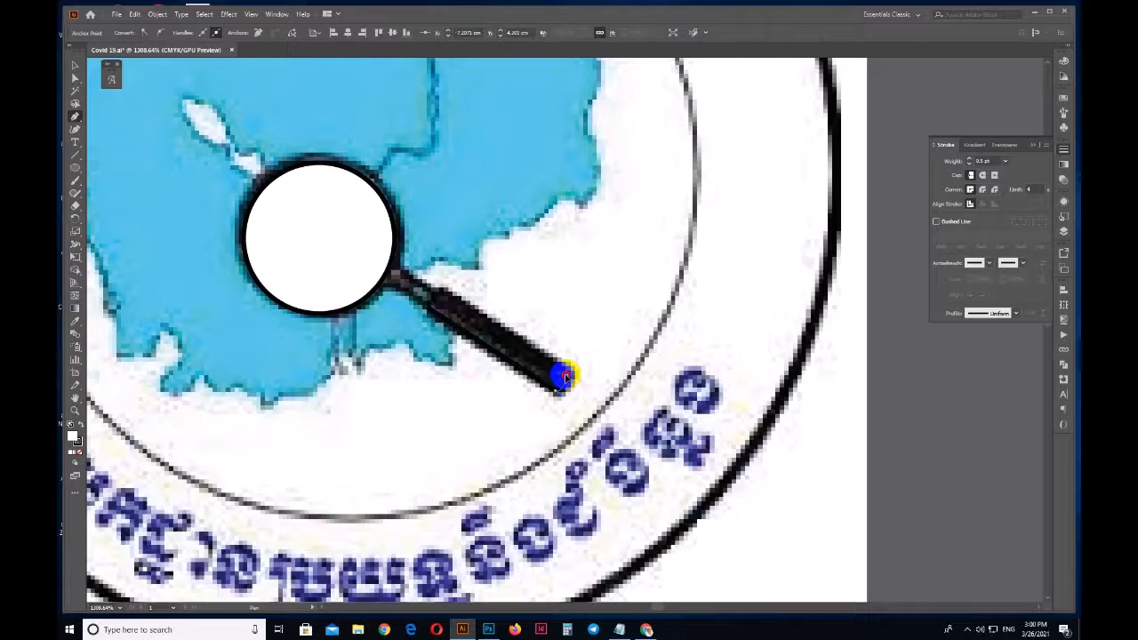
drag(559, 372, 439, 300)
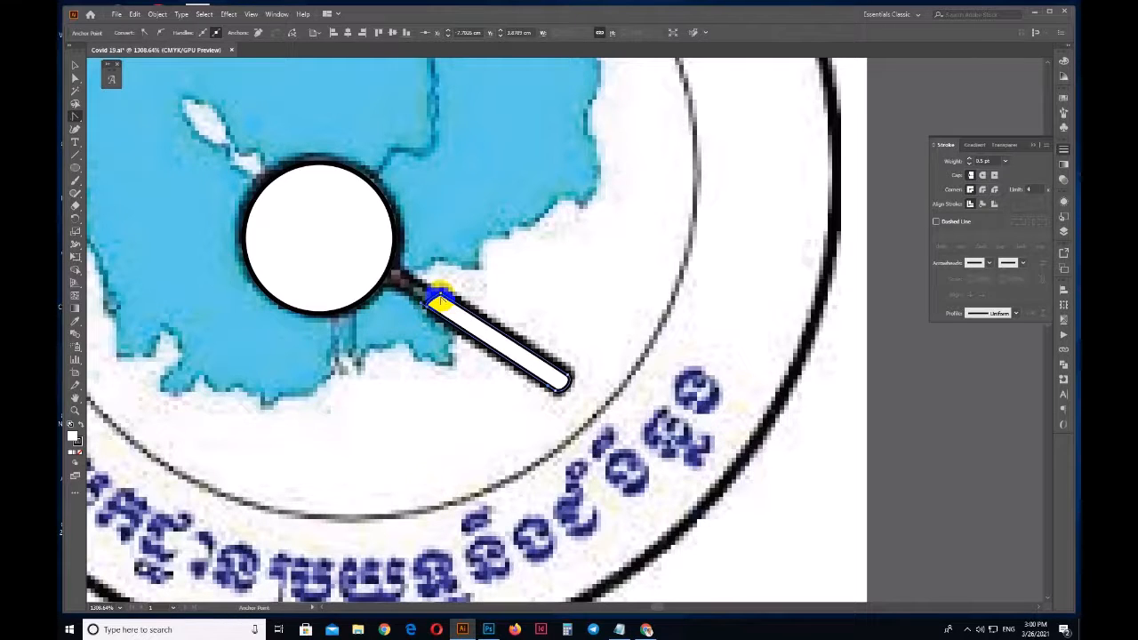
Convert the corner points at the handle outline's lens-side end into curves with the Anchor Point tool.
click(74, 117)
click(122, 157)
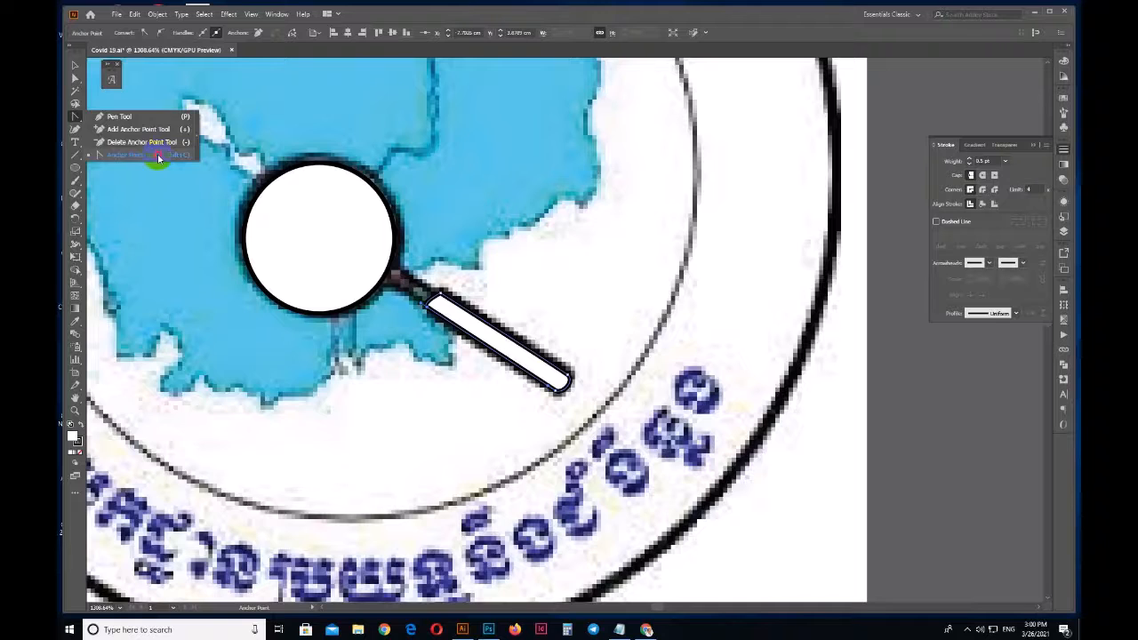
click(158, 156)
mouse_move(444, 294)
mouse_down()
mouse_move(447, 304)
mouse_move(431, 285)
mouse_up()
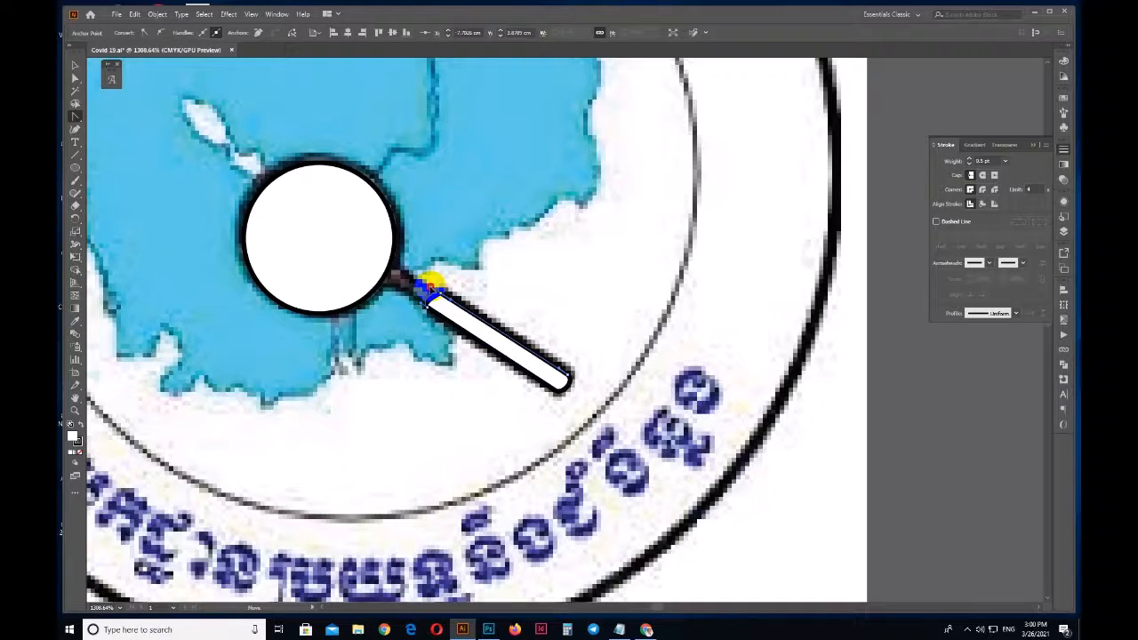
Refine the curves at both ends of the handle outline by adjusting their direction lines, and remove the outline's fill.
drag(406, 279, 556, 366)
key(a)
drag(454, 357, 453, 358)
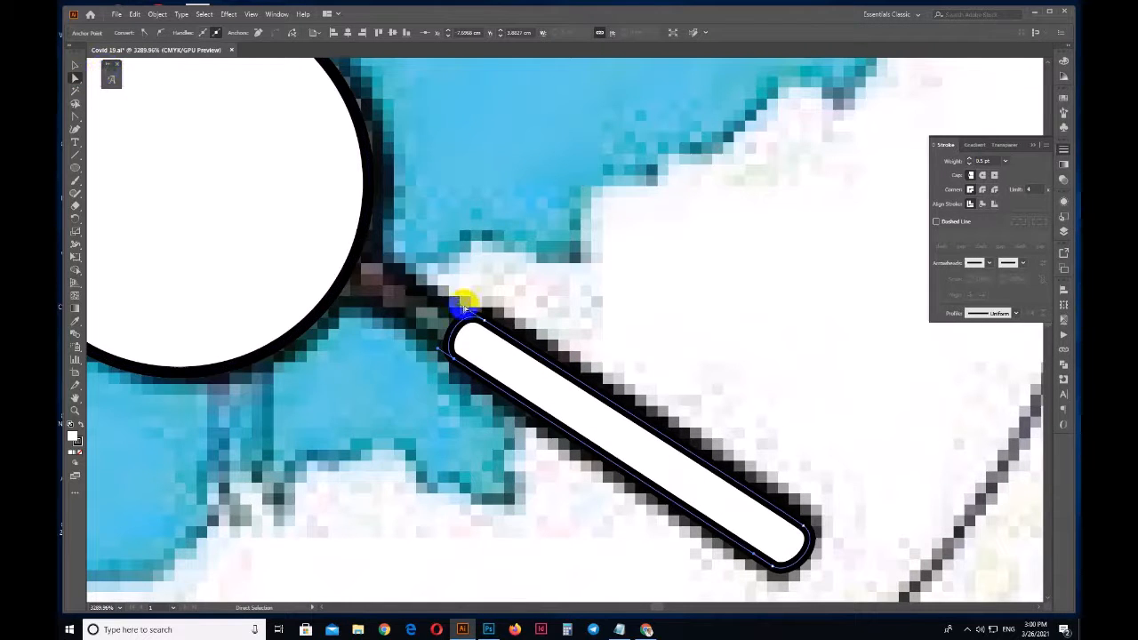
mouse_move(461, 317)
mouse_down()
mouse_move(457, 360)
mouse_move(435, 346)
mouse_up()
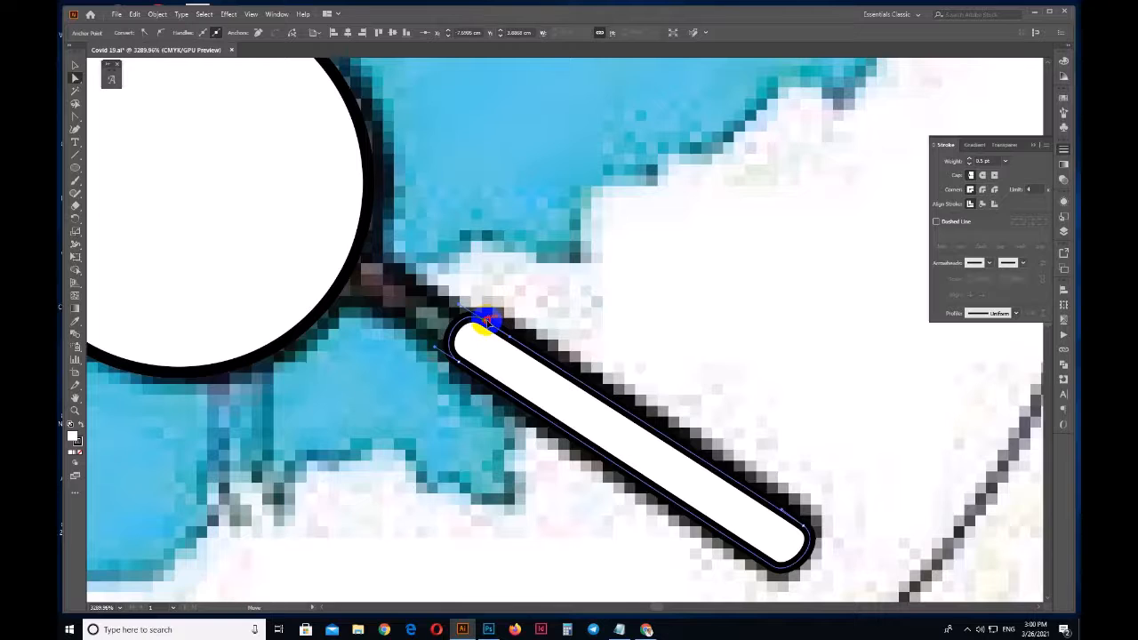
drag(793, 511, 595, 379)
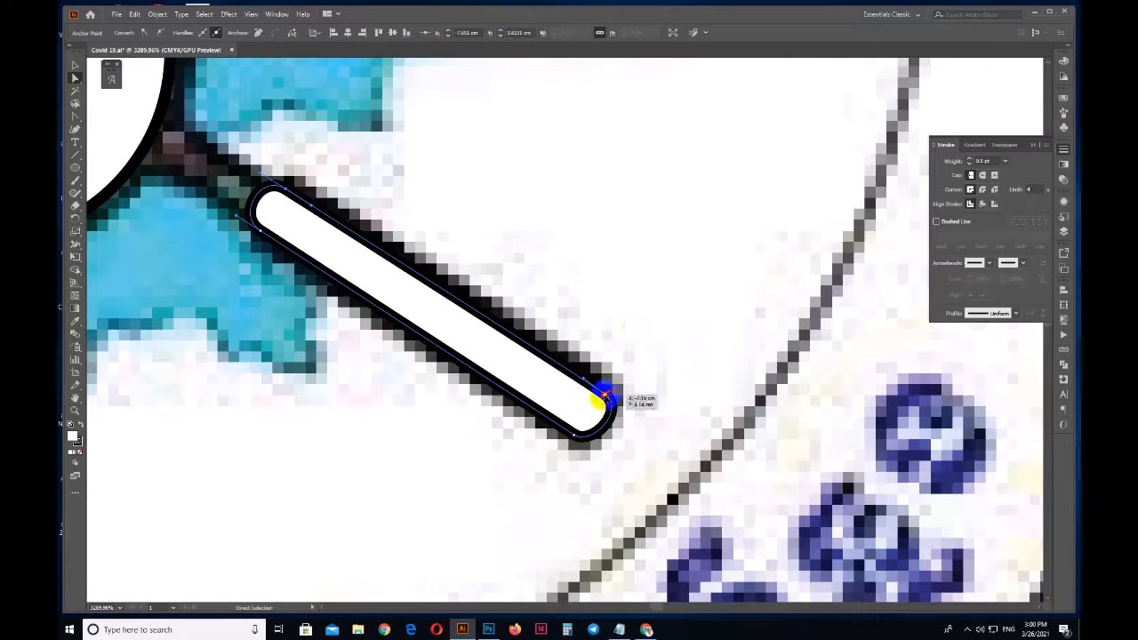
click(601, 430)
click(577, 438)
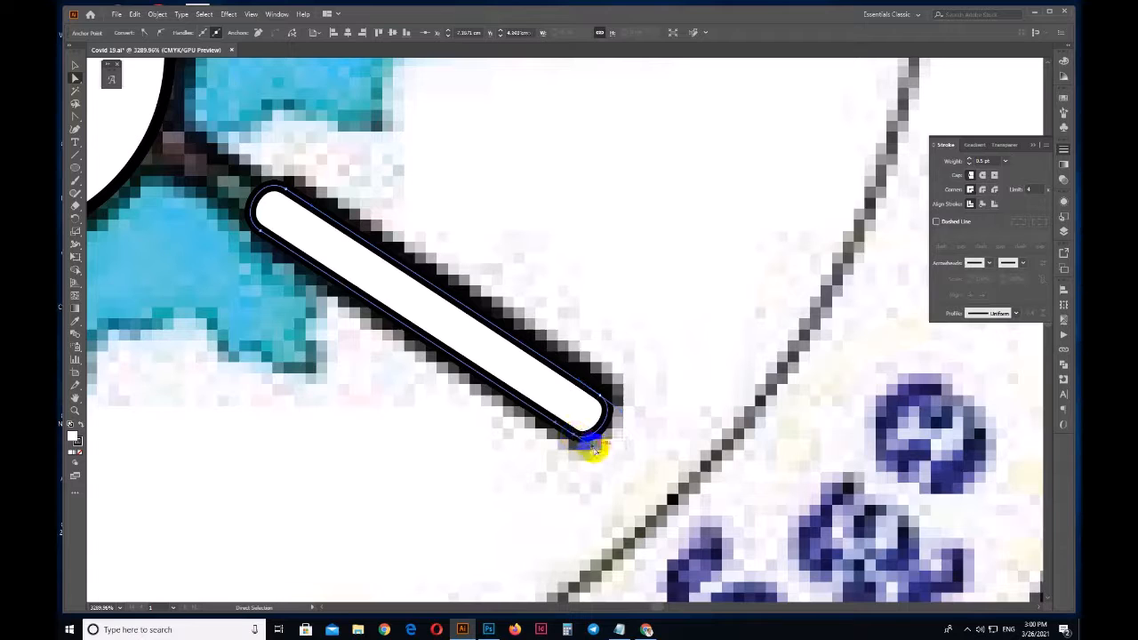
drag(596, 448, 598, 454)
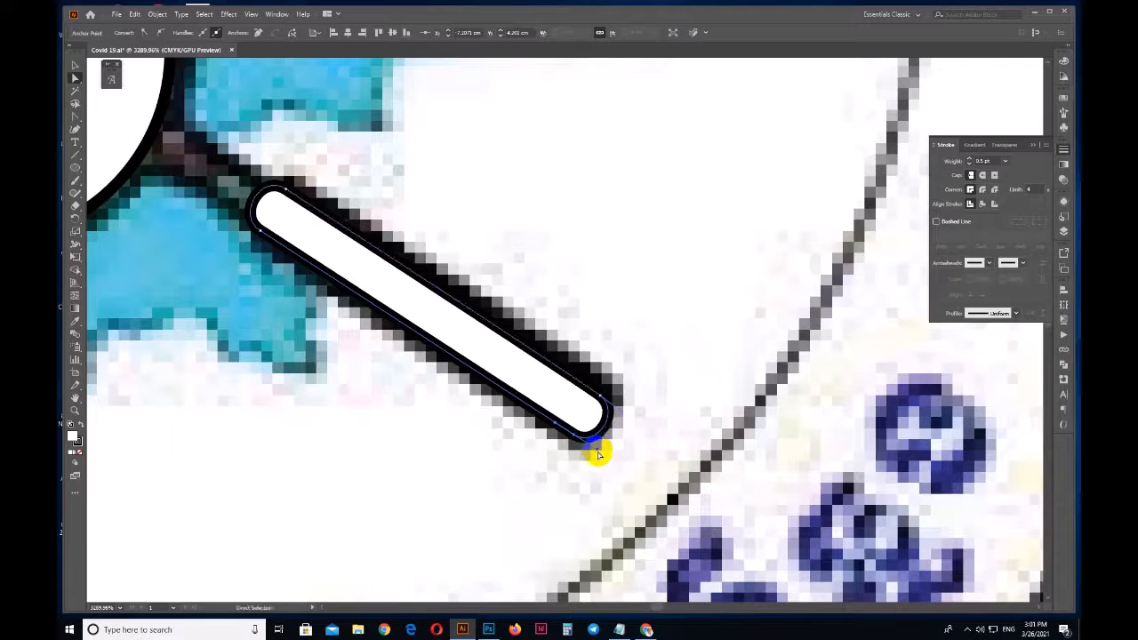
click(579, 397)
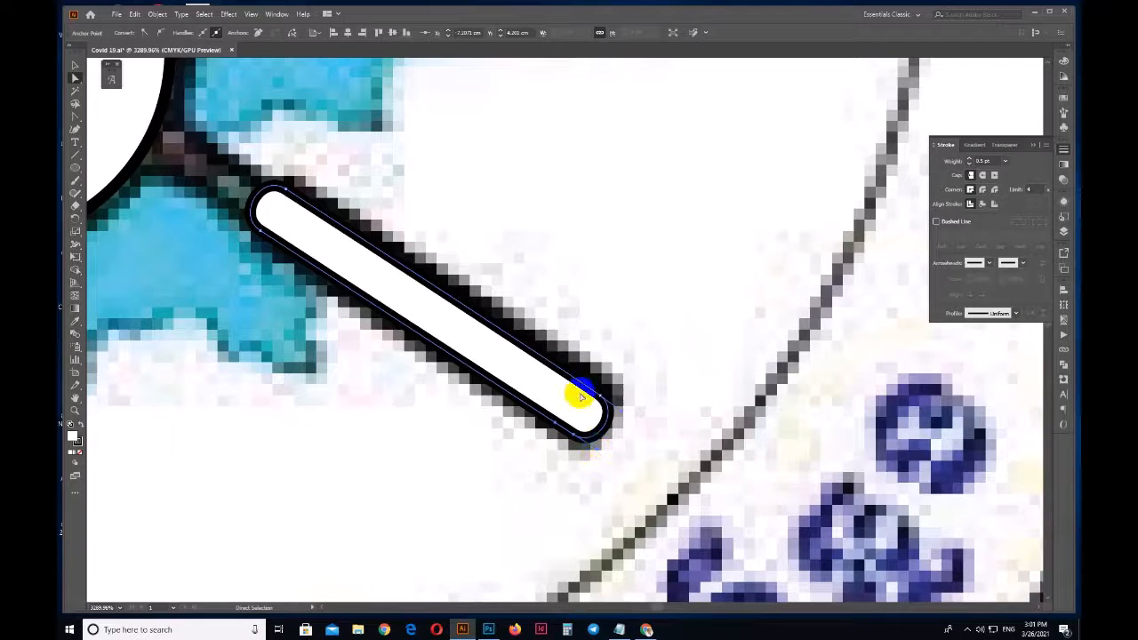
click(78, 454)
click(503, 345)
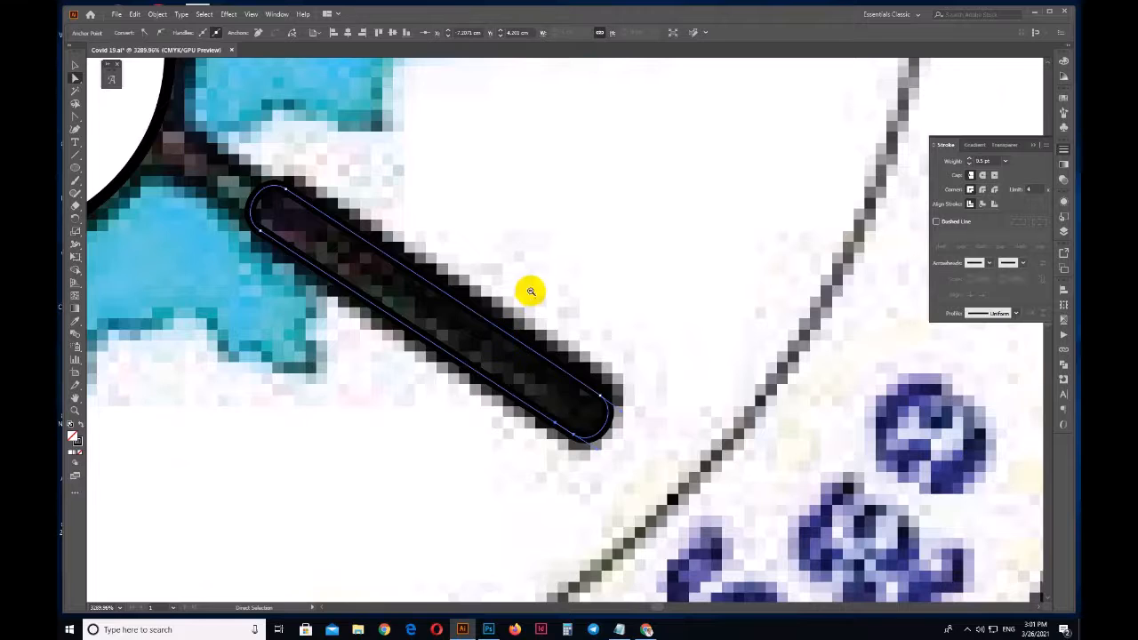
Draw a closed four-point neck with the Pen tool from the lens rim to the near end of the handle.
drag(529, 292, 564, 356)
drag(409, 274, 483, 298)
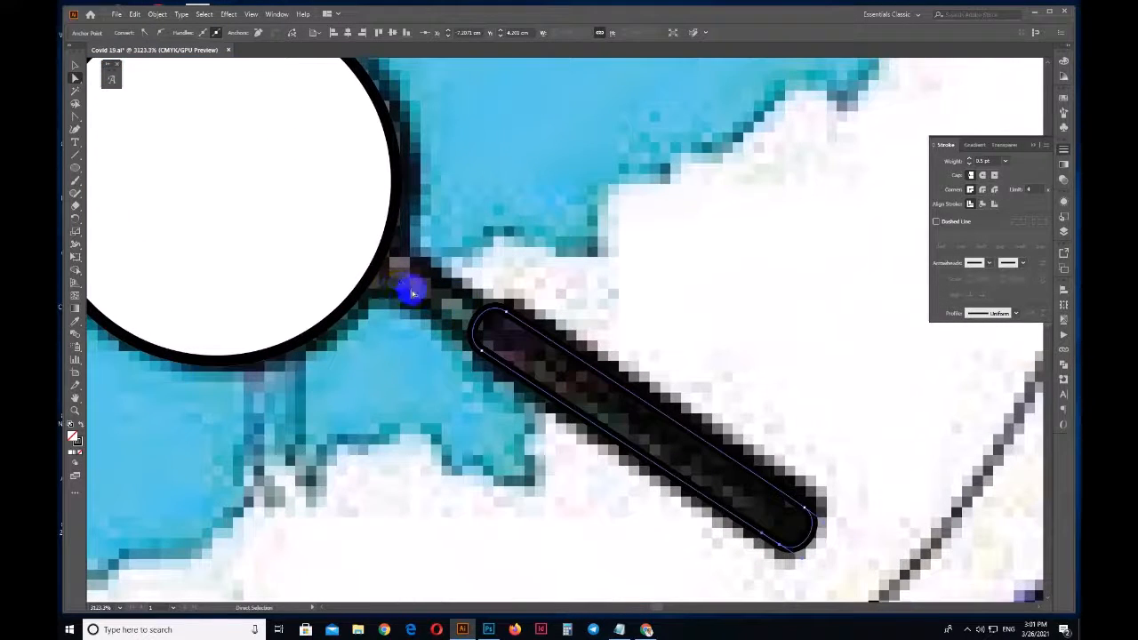
key(p)
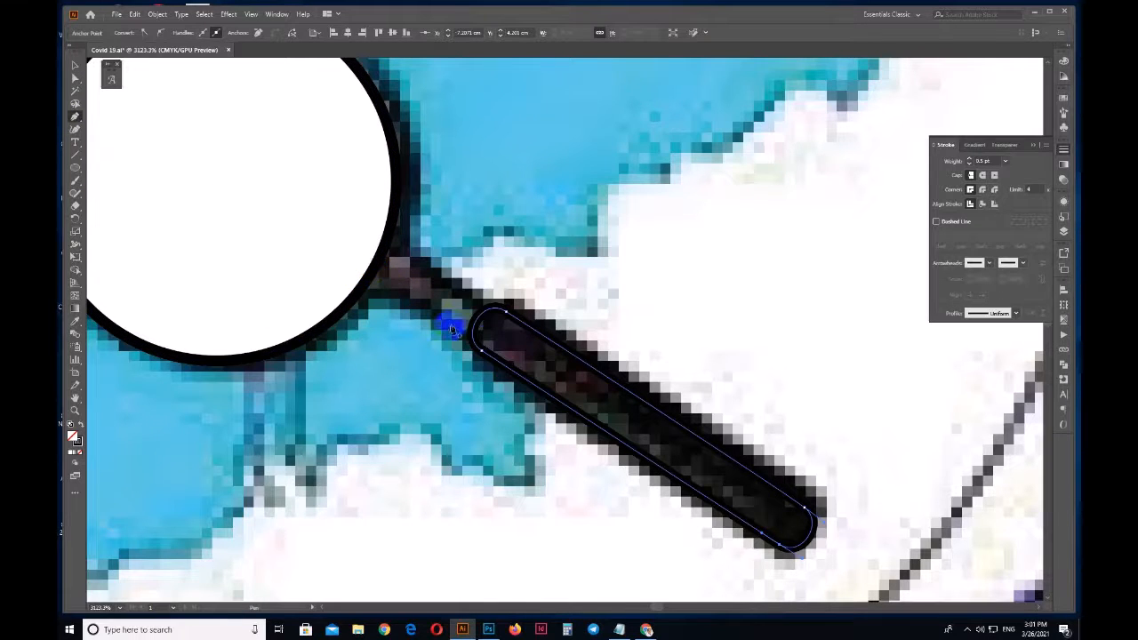
click(480, 340)
click(372, 272)
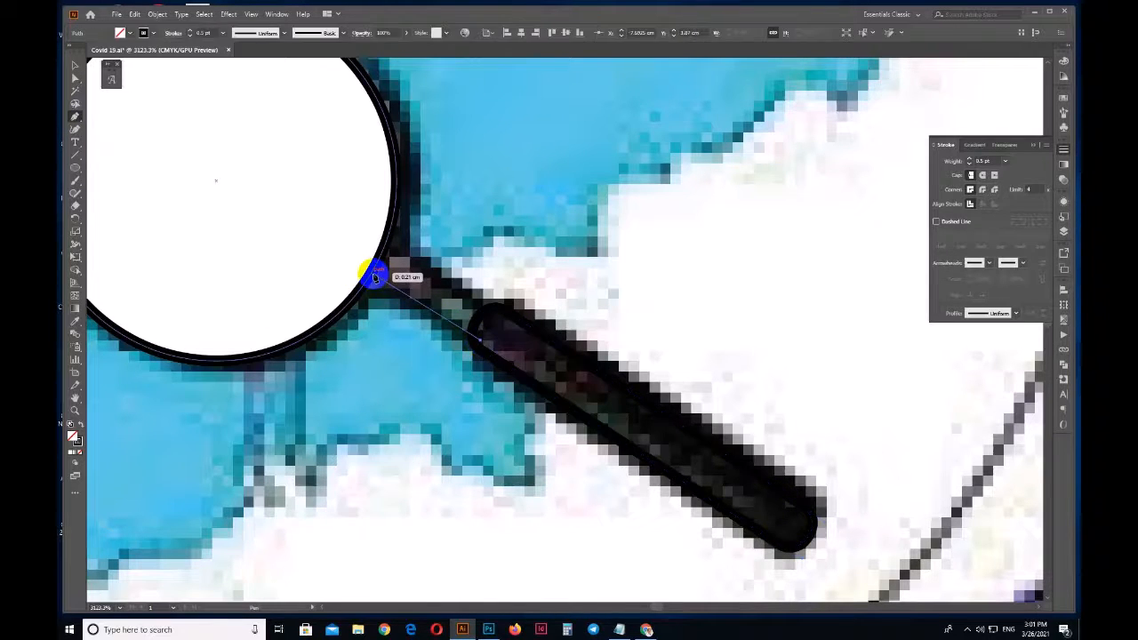
drag(388, 247, 396, 249)
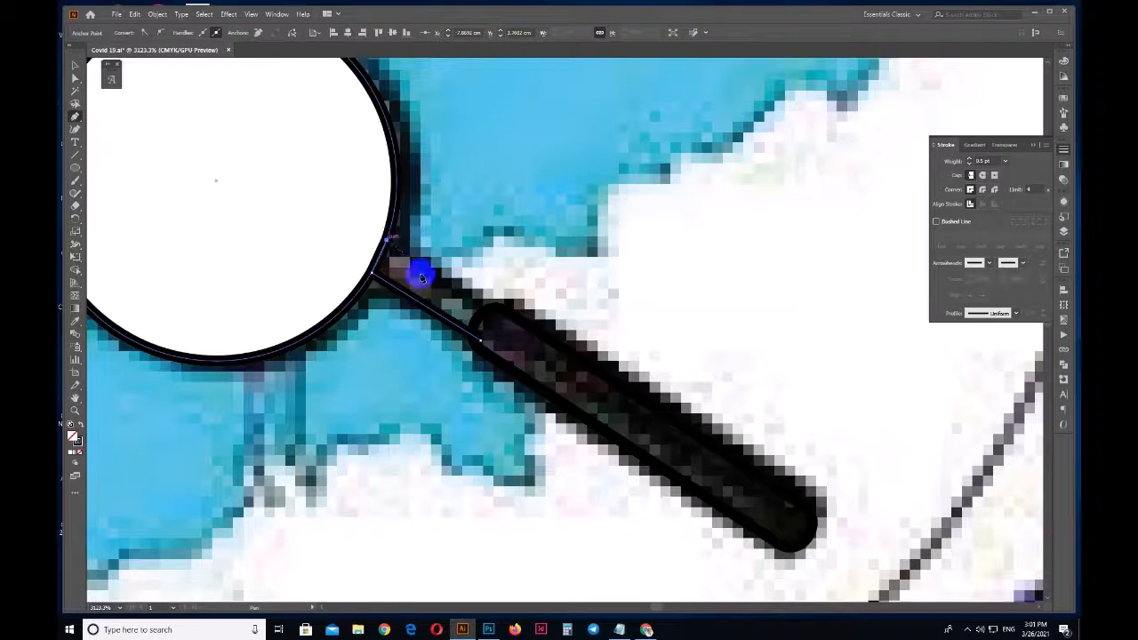
click(501, 320)
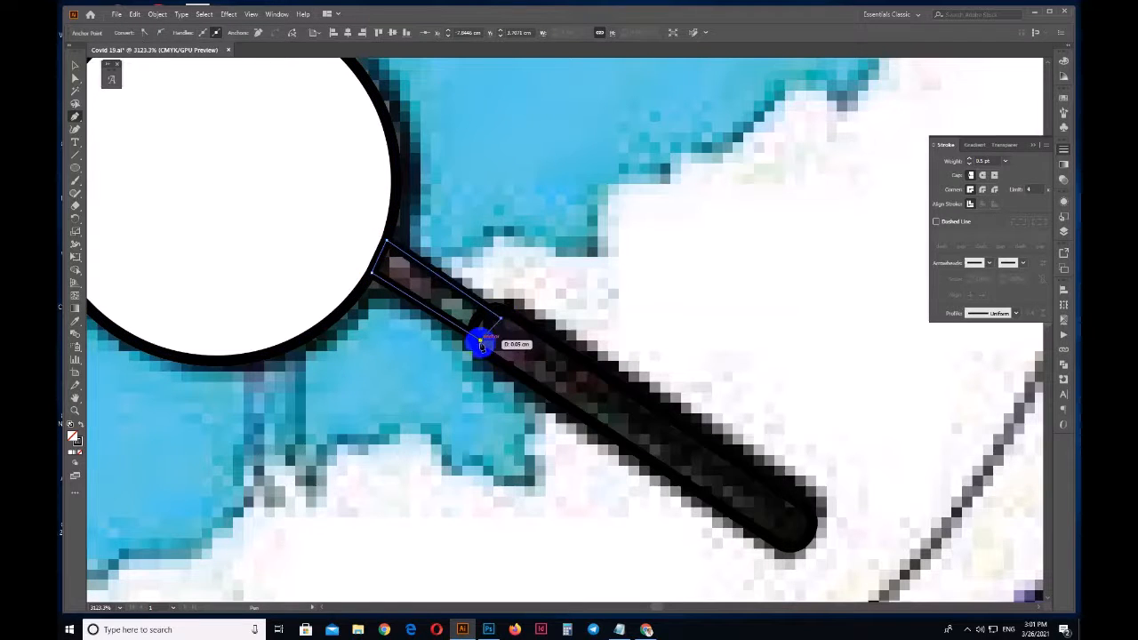
click(481, 342)
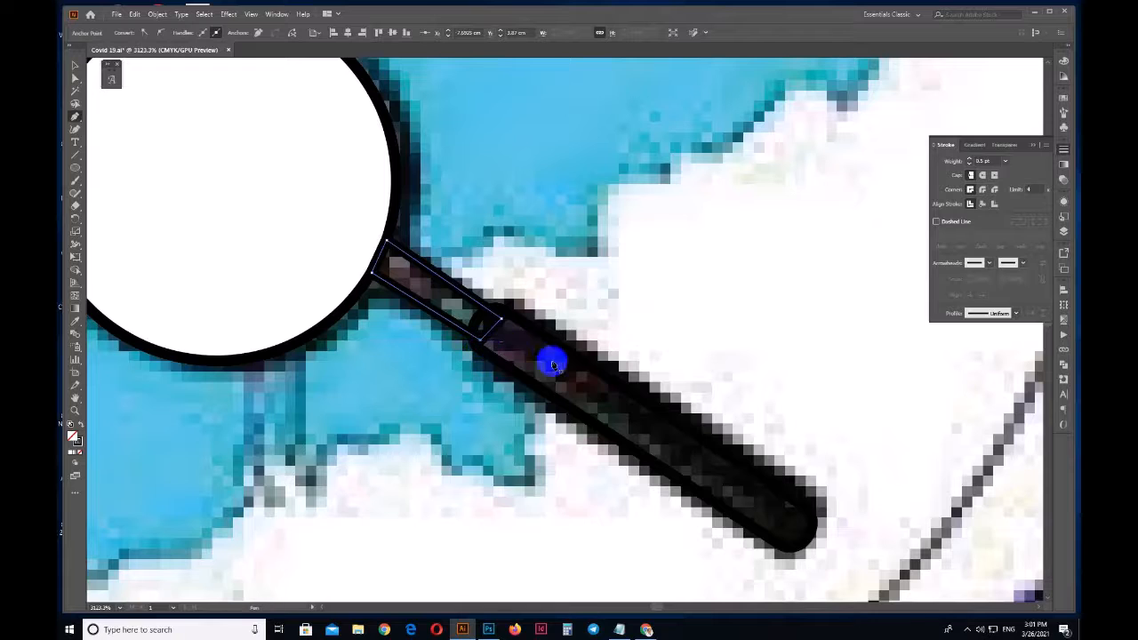
Swap fill and stroke on the handle and on the neck so both are solid black without an outline.
key(v)
click(615, 384)
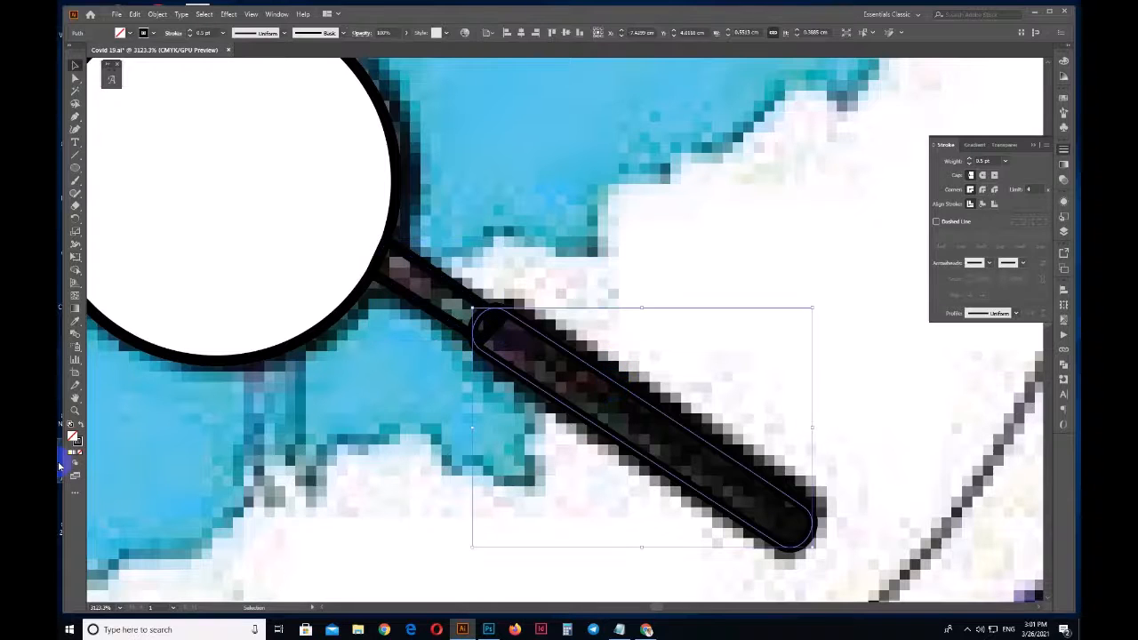
click(80, 425)
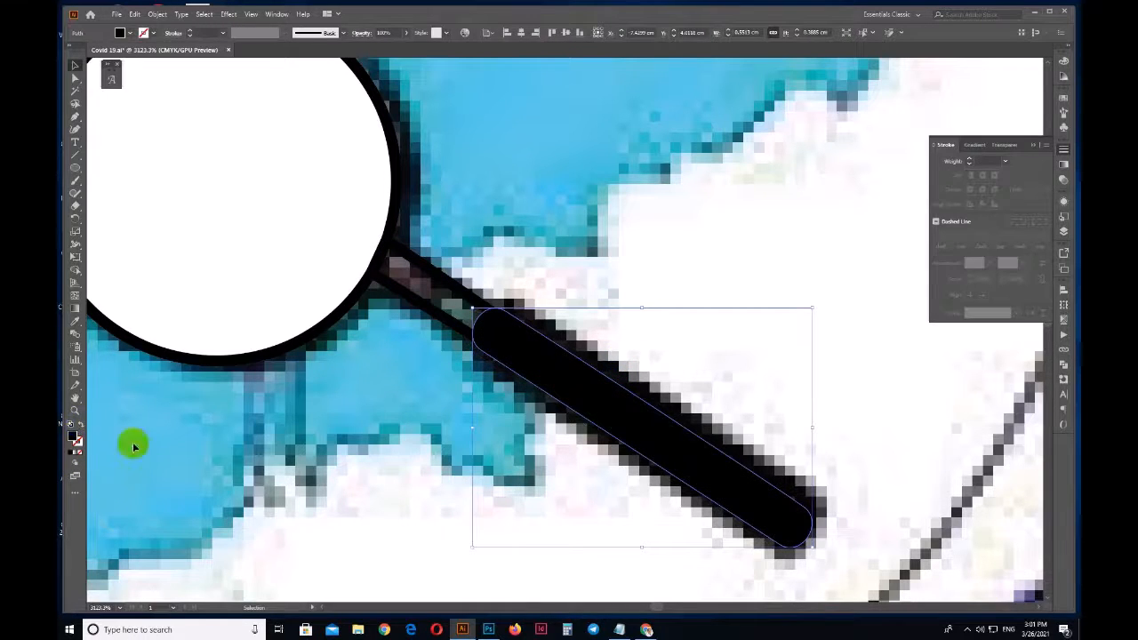
click(383, 350)
click(423, 308)
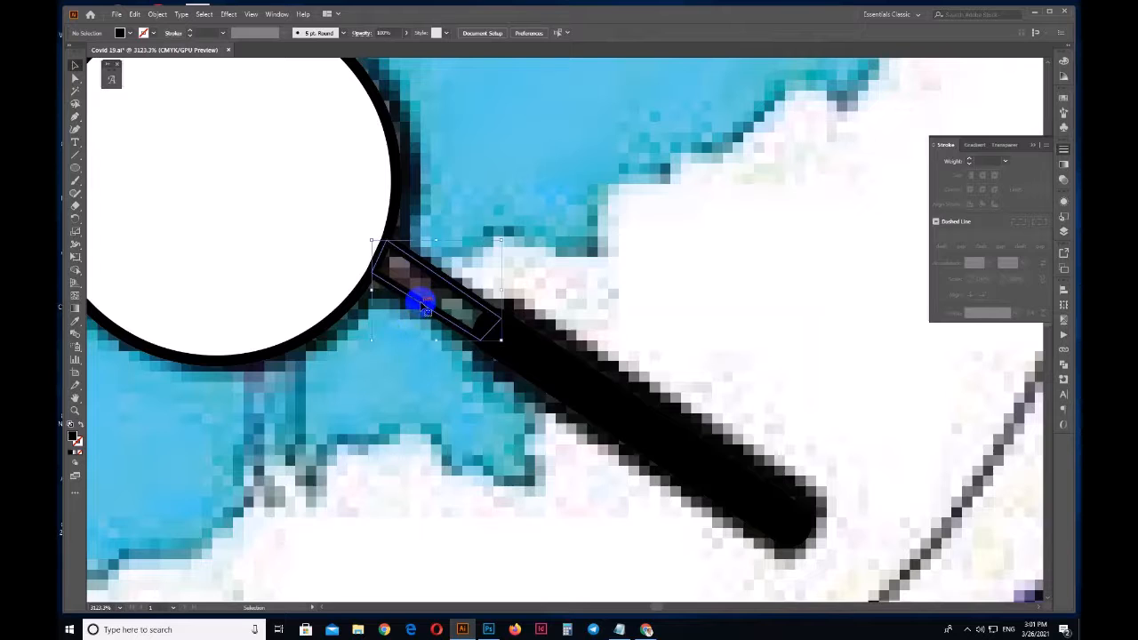
click(80, 425)
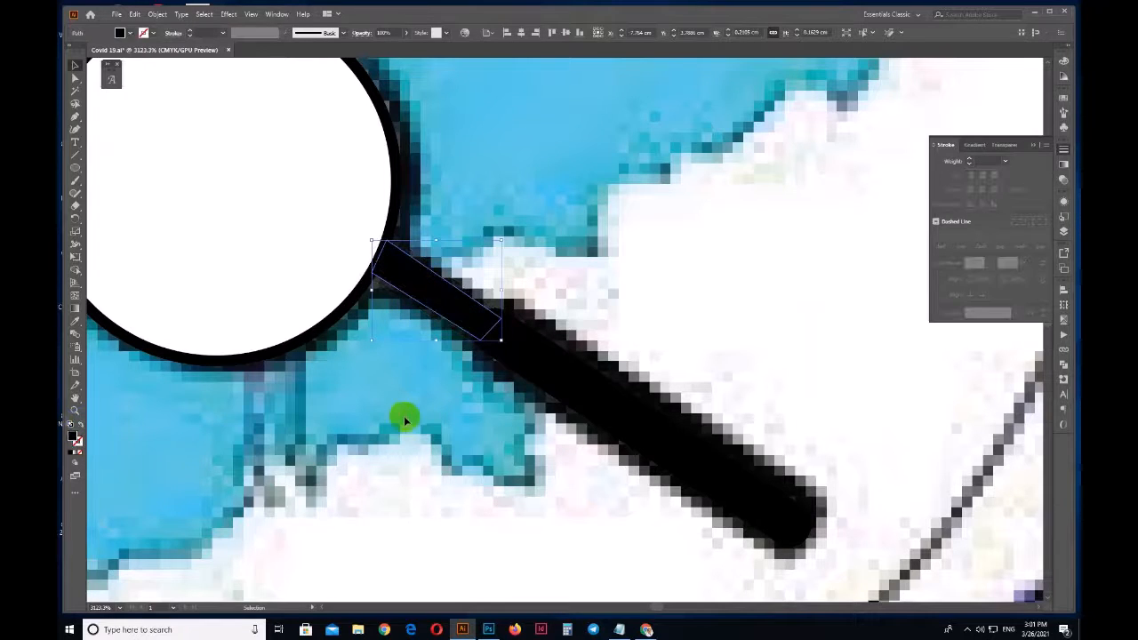
click(404, 415)
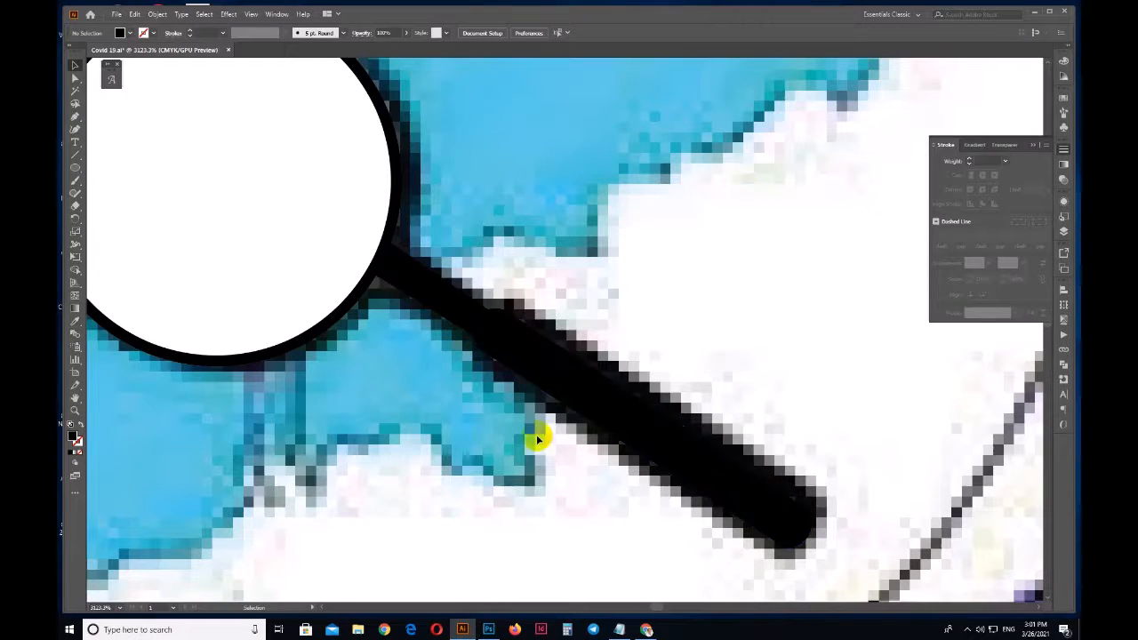
Show the hidden map group again beneath the magnifying glass and deselect it.
scroll(500, 419, down, 5)
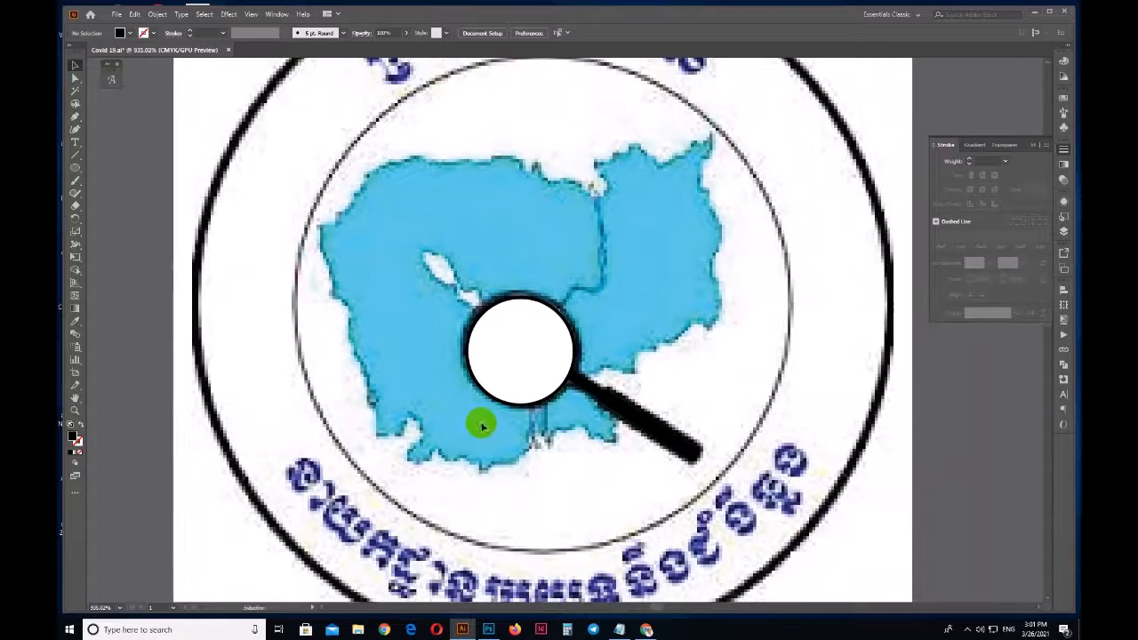
click(481, 427)
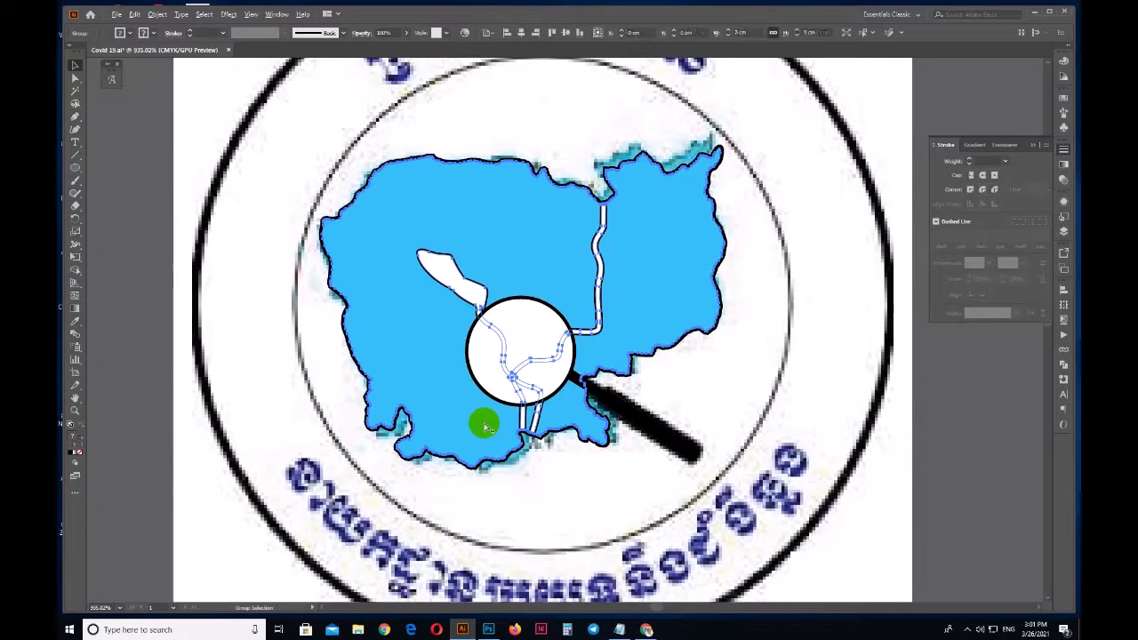
click(948, 541)
scroll(612, 465, down, 1)
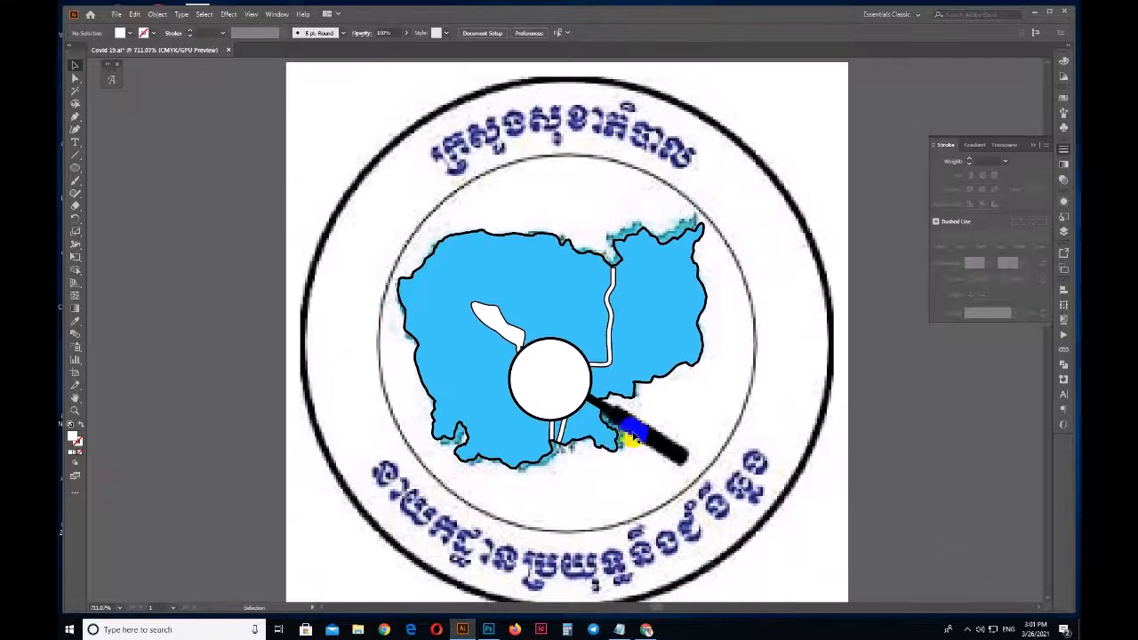
Move the map and magnifying glass together off the logo image, and undo the move.
click(490, 348)
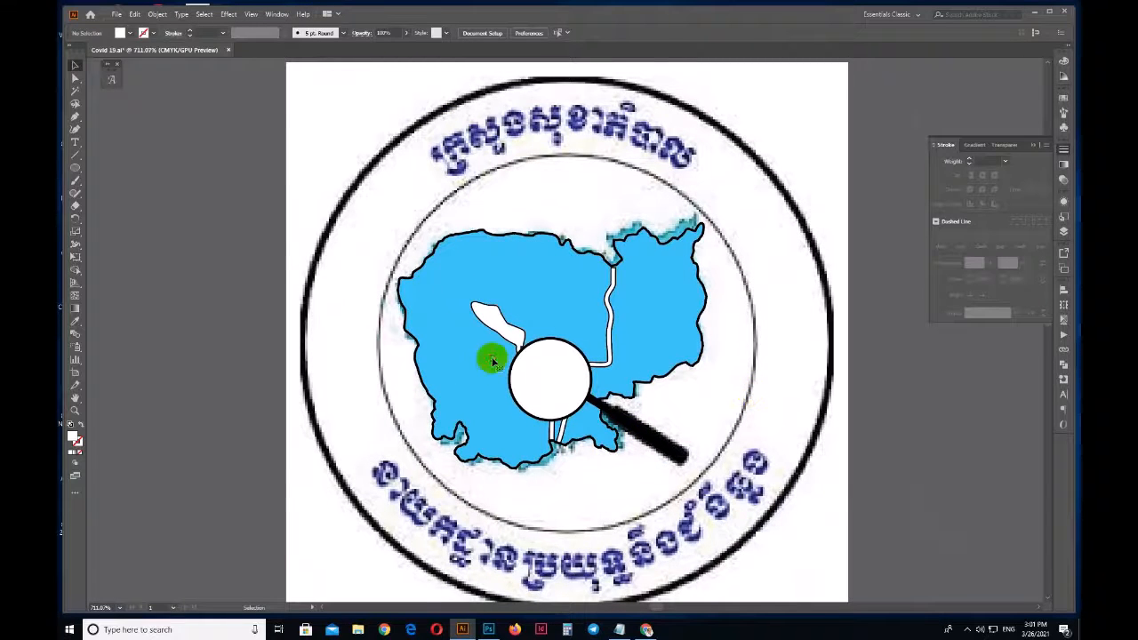
click(595, 374)
drag(595, 374, 270, 385)
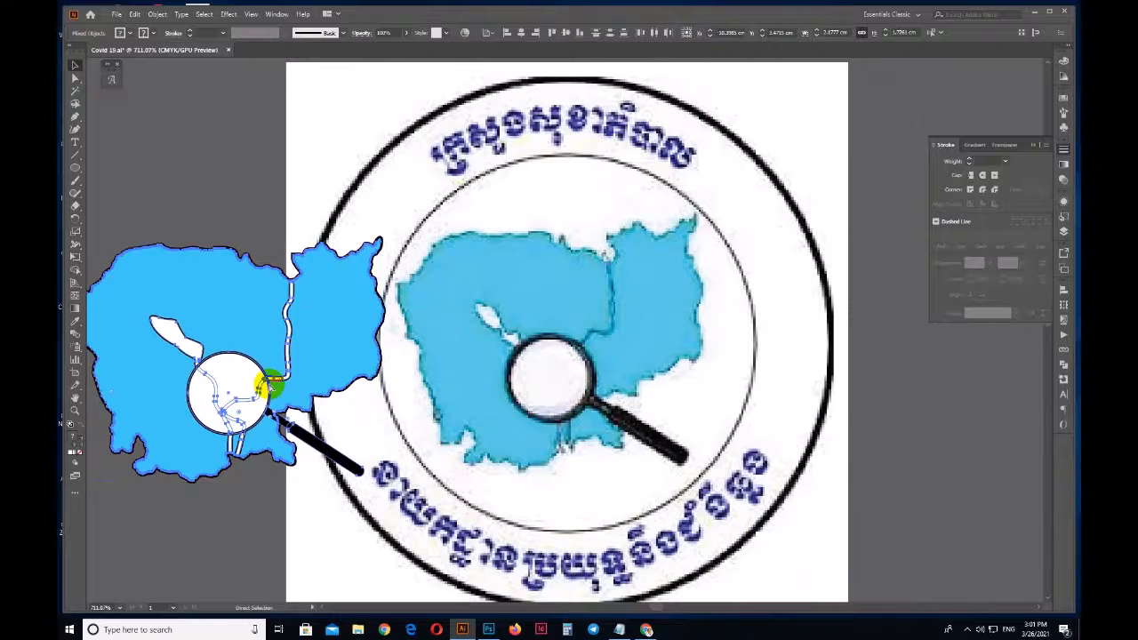
key(ctrl+z)
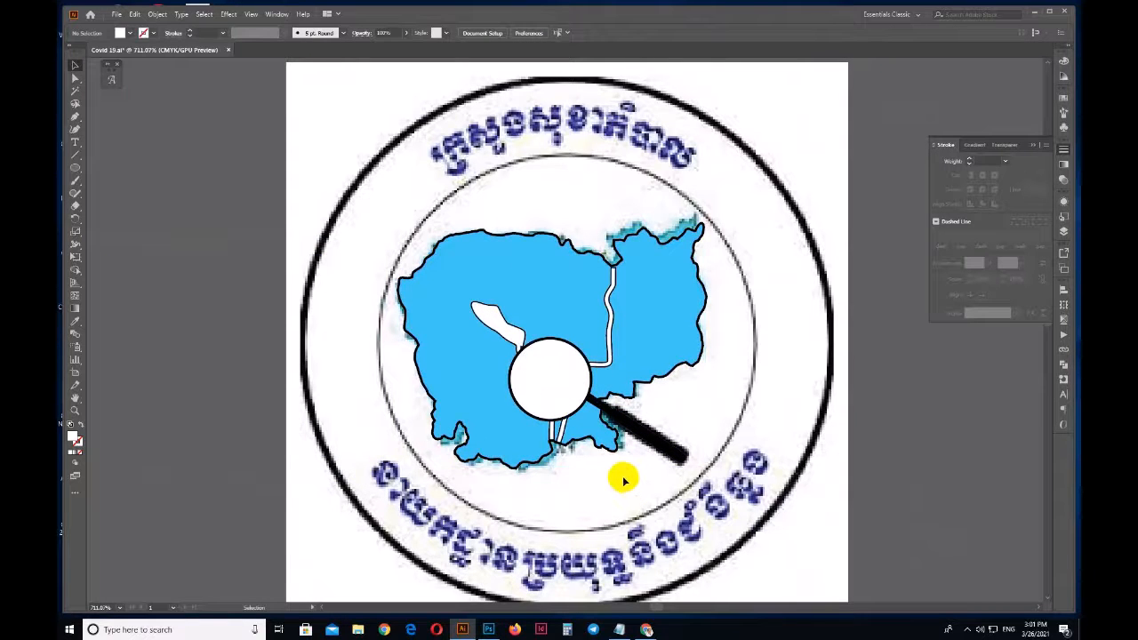
Draw an unfilled circle about 2.6 cm across with a black stroke over the logo's inner ring.
drag(635, 465, 501, 295)
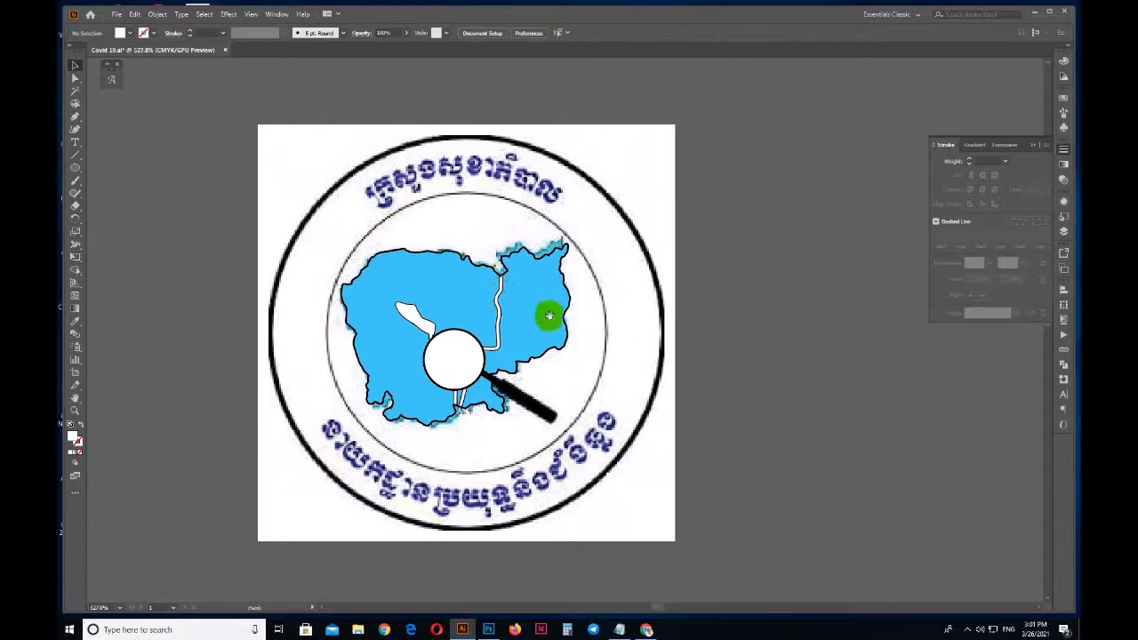
key(l)
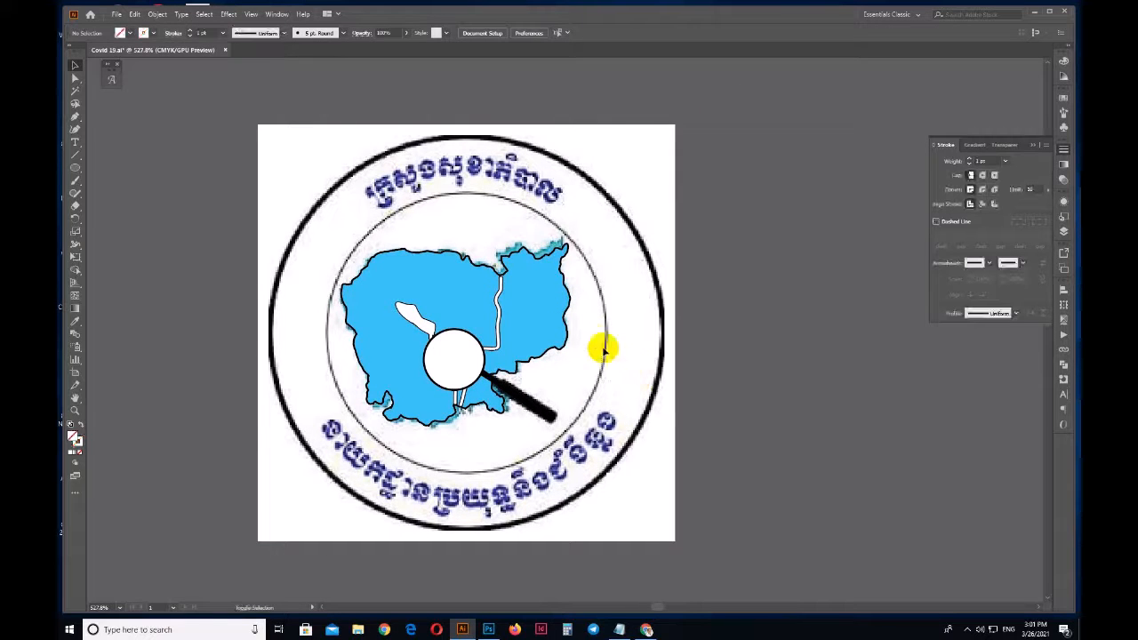
drag(504, 286, 504, 287)
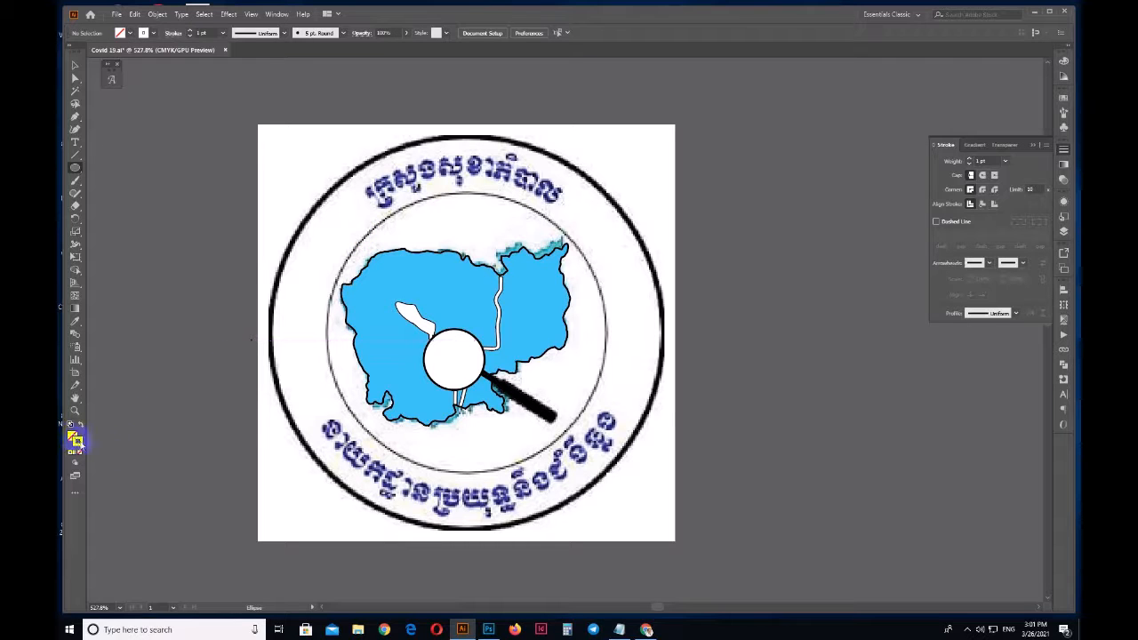
click(1063, 60)
click(938, 128)
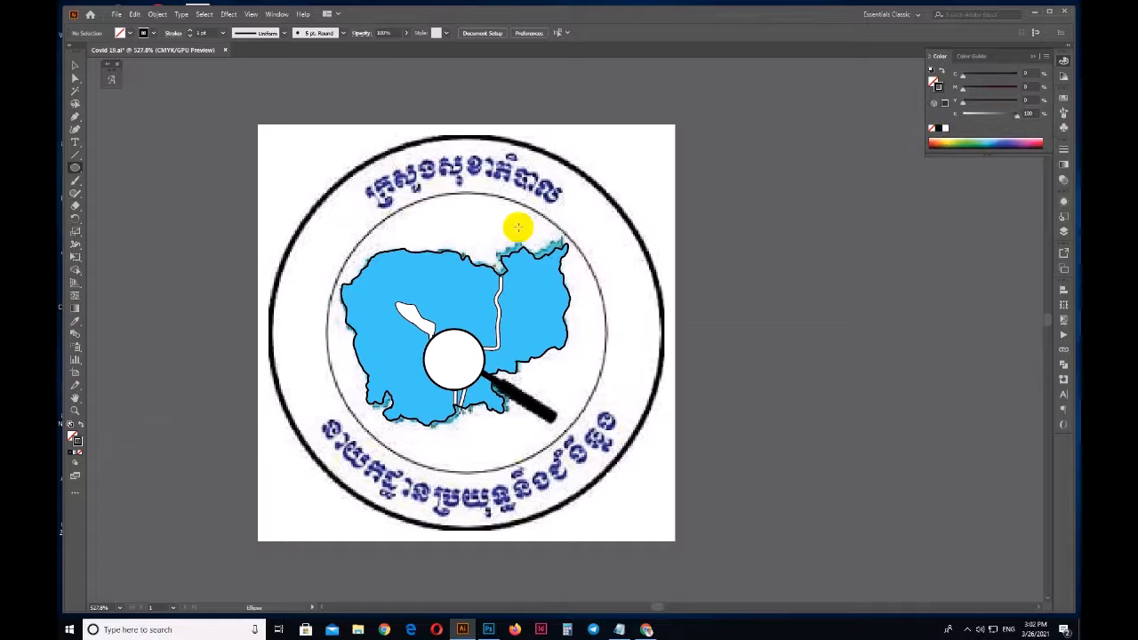
mouse_move(417, 272)
mouse_down()
mouse_move(665, 474)
mouse_move(686, 478)
mouse_move(653, 432)
mouse_move(605, 400)
mouse_up()
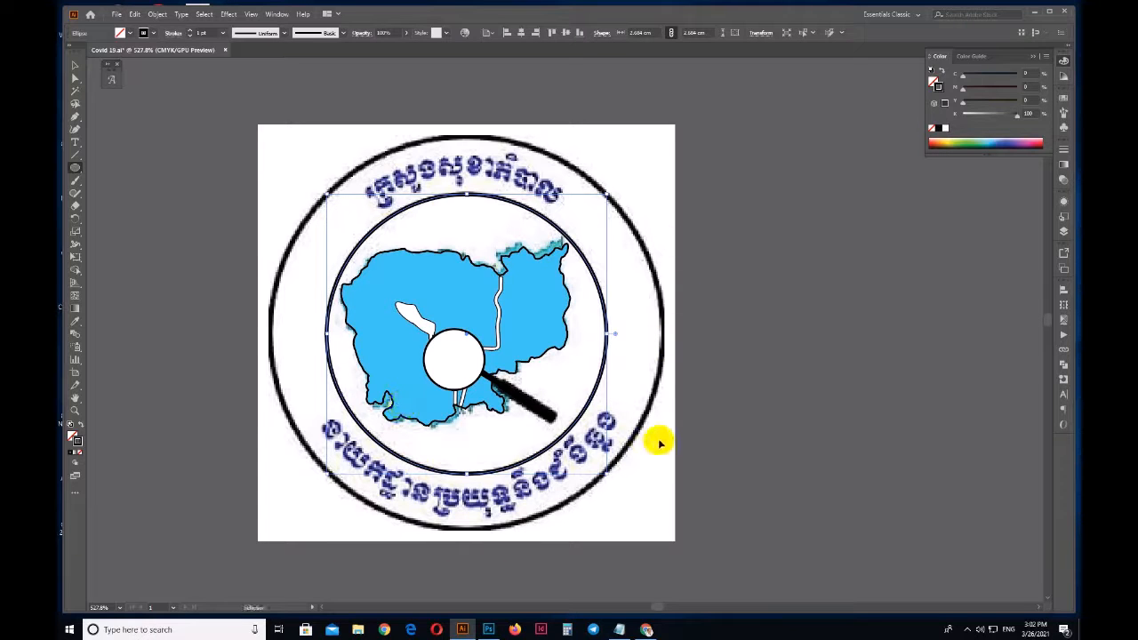
Enlarge a copy of the circle to about 3.78 cm over the outer ring and set its stroke weight to 1.2 pt.
key(v)
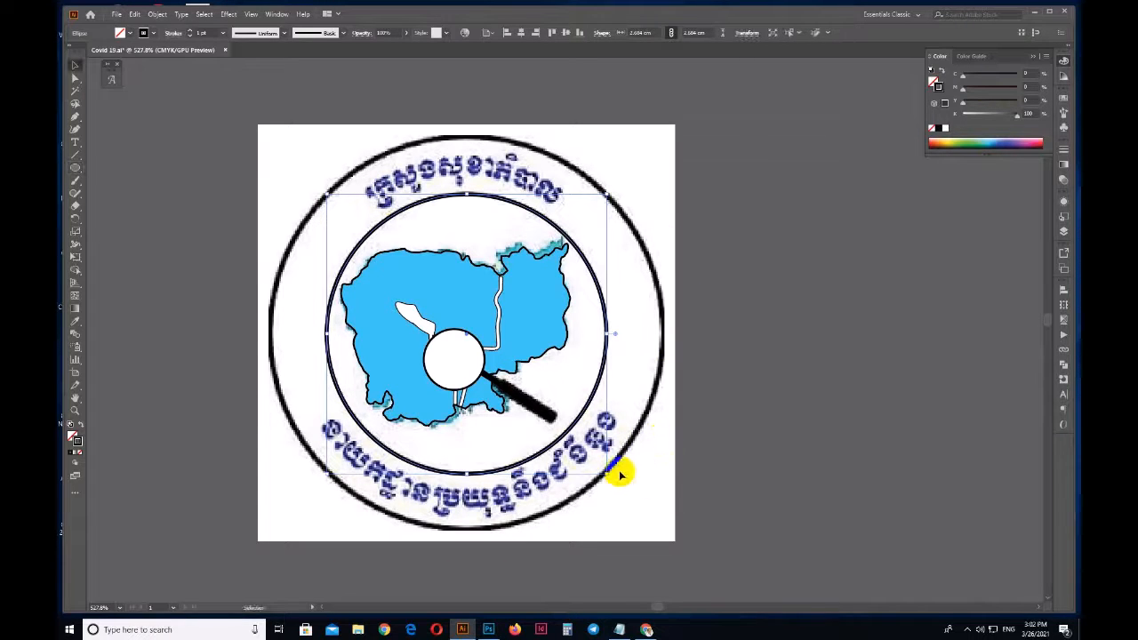
drag(603, 474, 682, 535)
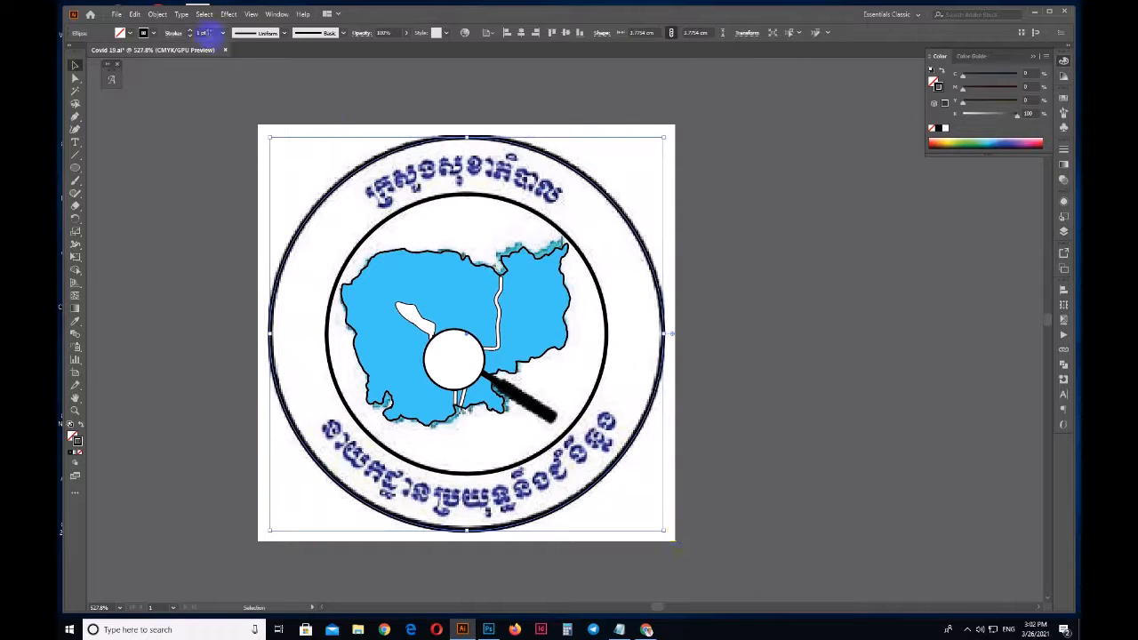
text(1.3)
key(Return)
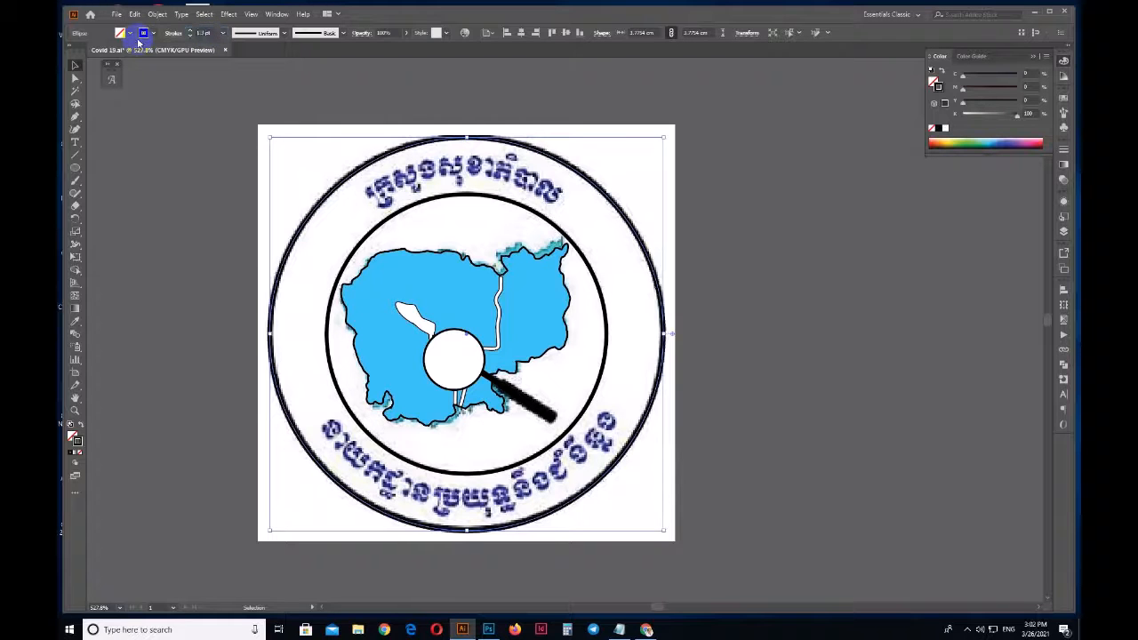
click(745, 234)
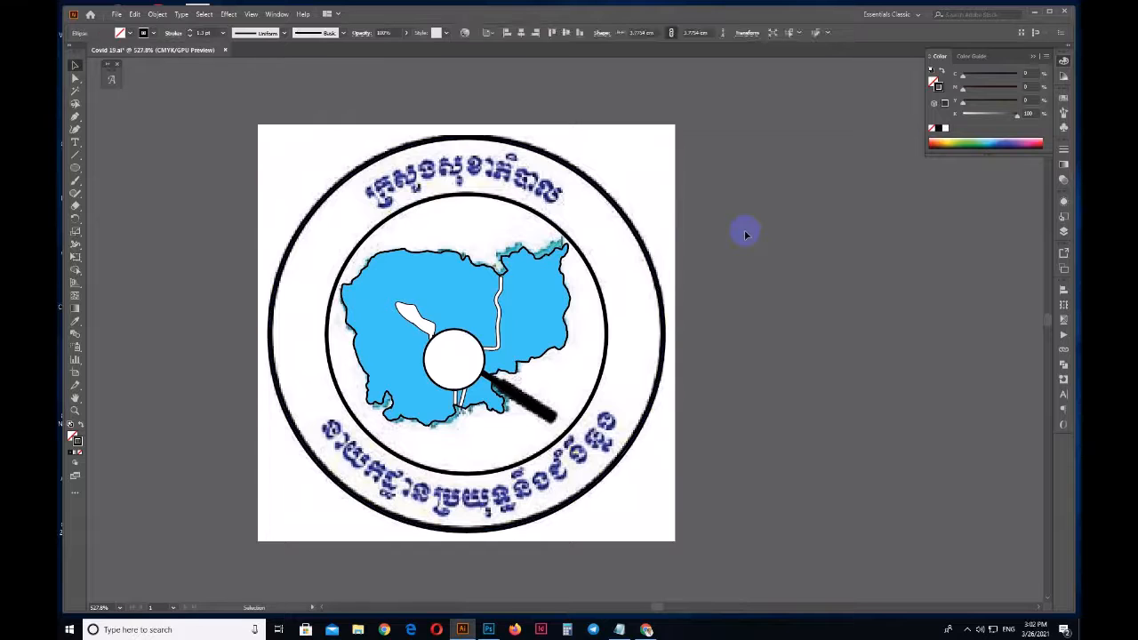
Set the inner circle's stroke weight to 0.6 pt, undoing any shift of its position.
drag(573, 429, 592, 437)
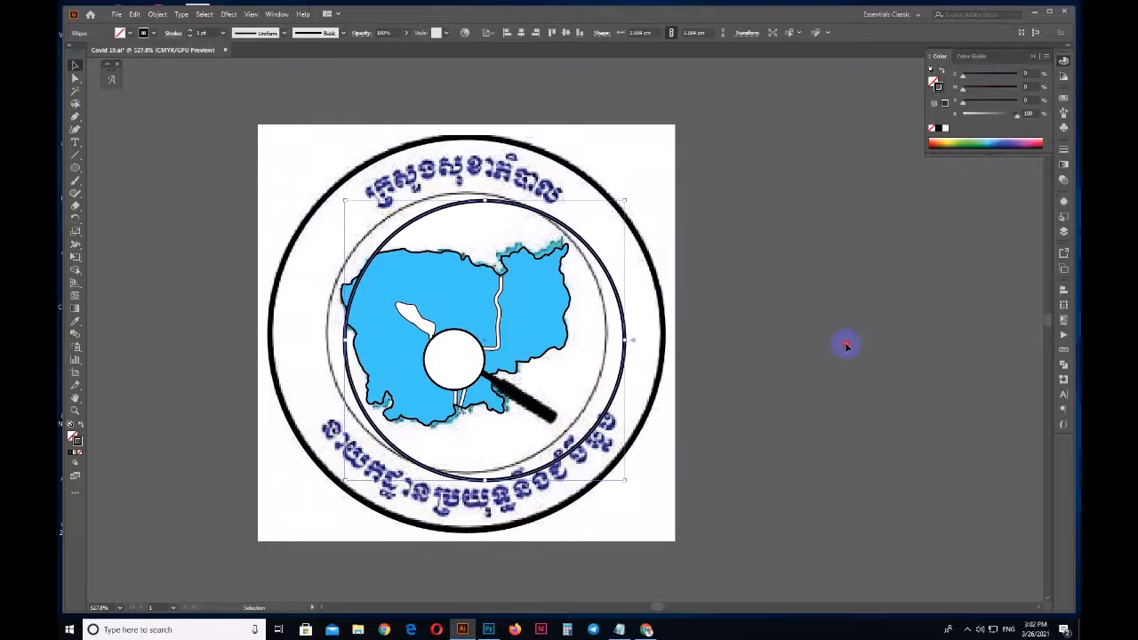
click(845, 345)
key(ctrl+z)
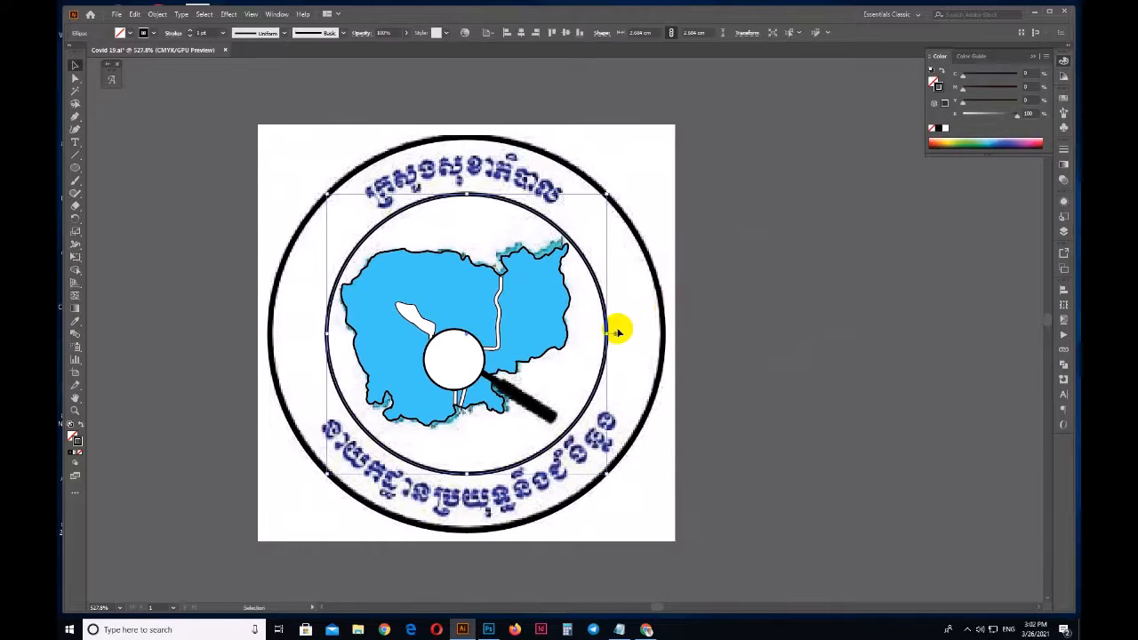
click(206, 32)
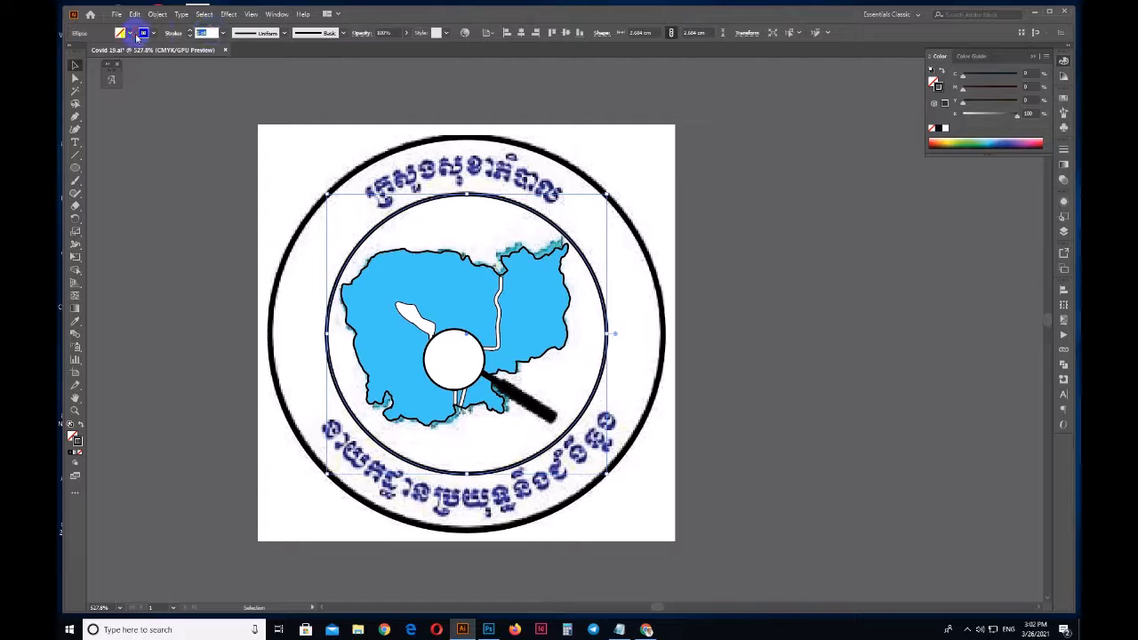
text(.6)
key(Return)
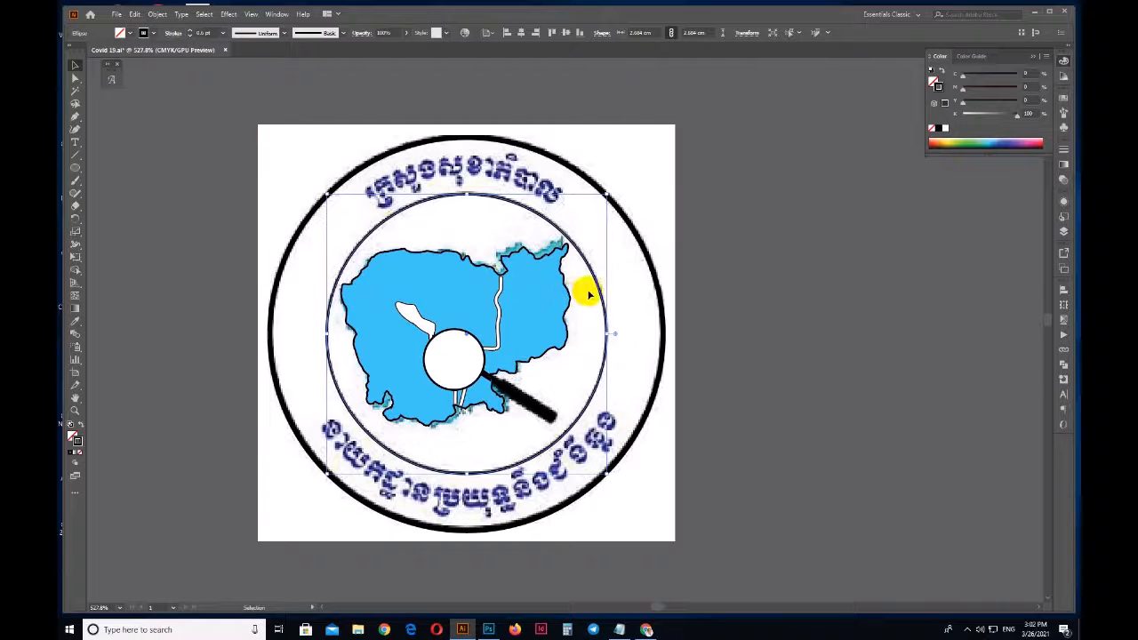
drag(598, 284, 623, 295)
click(758, 335)
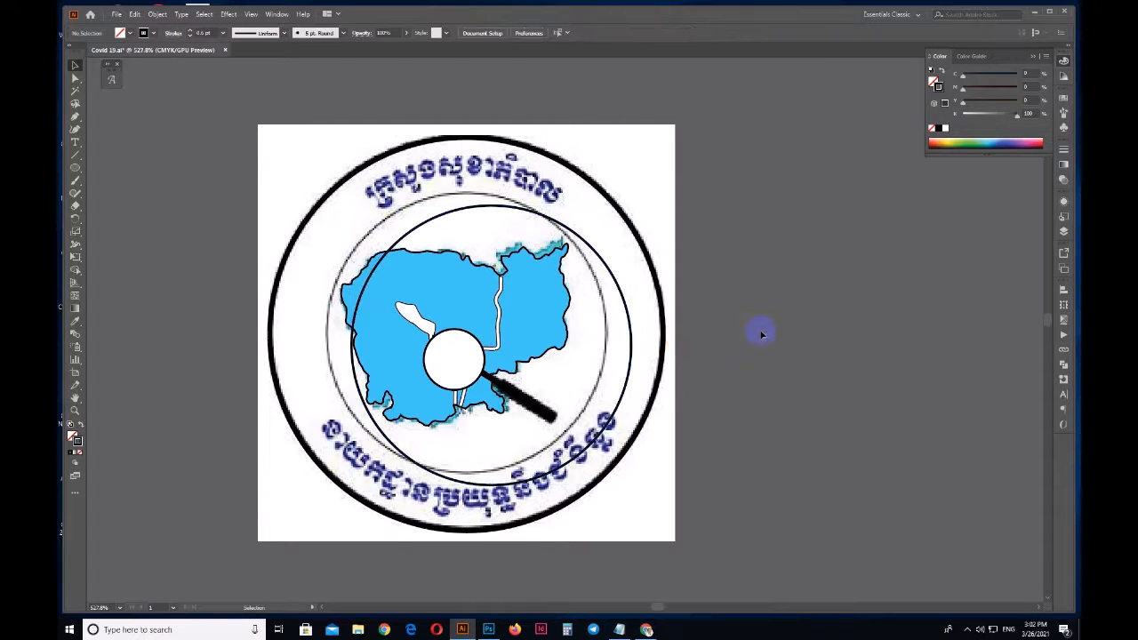
key(ctrl+z)
Enlarge a copy of the inner circle to about 2.97 cm and start path text on it at the beginning of the upper lettering.
key(a)
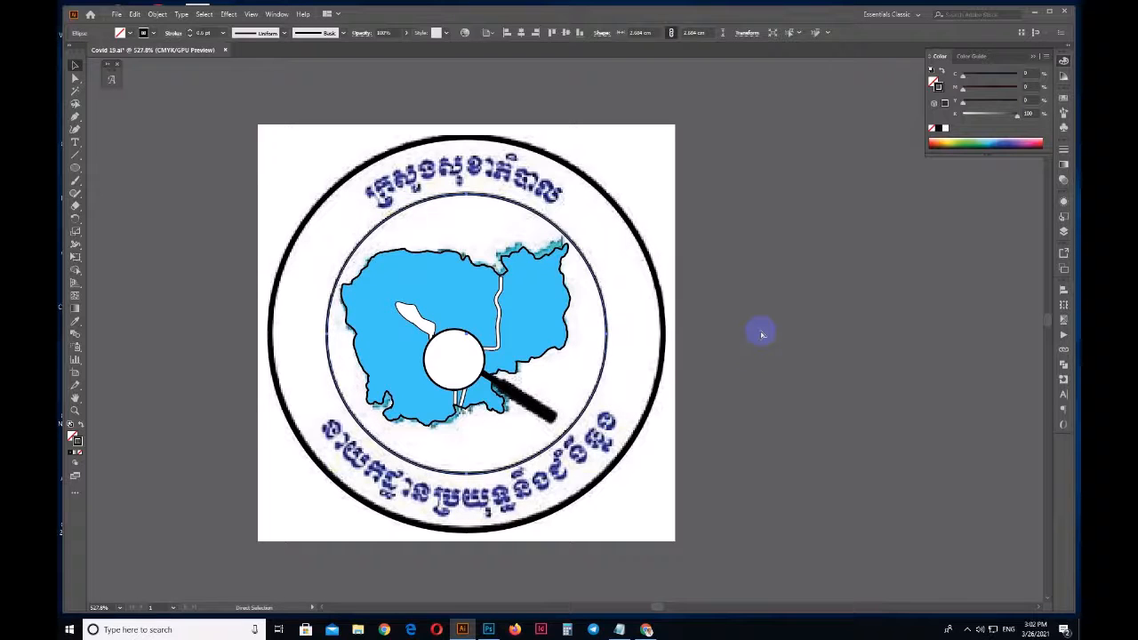
key(v)
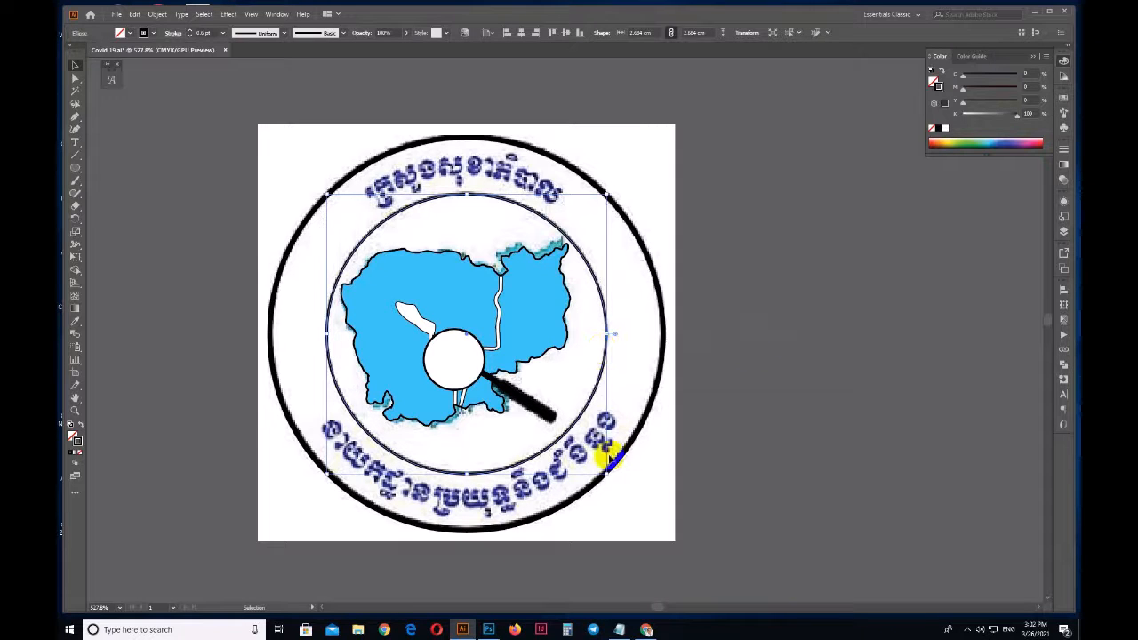
drag(608, 473, 619, 486)
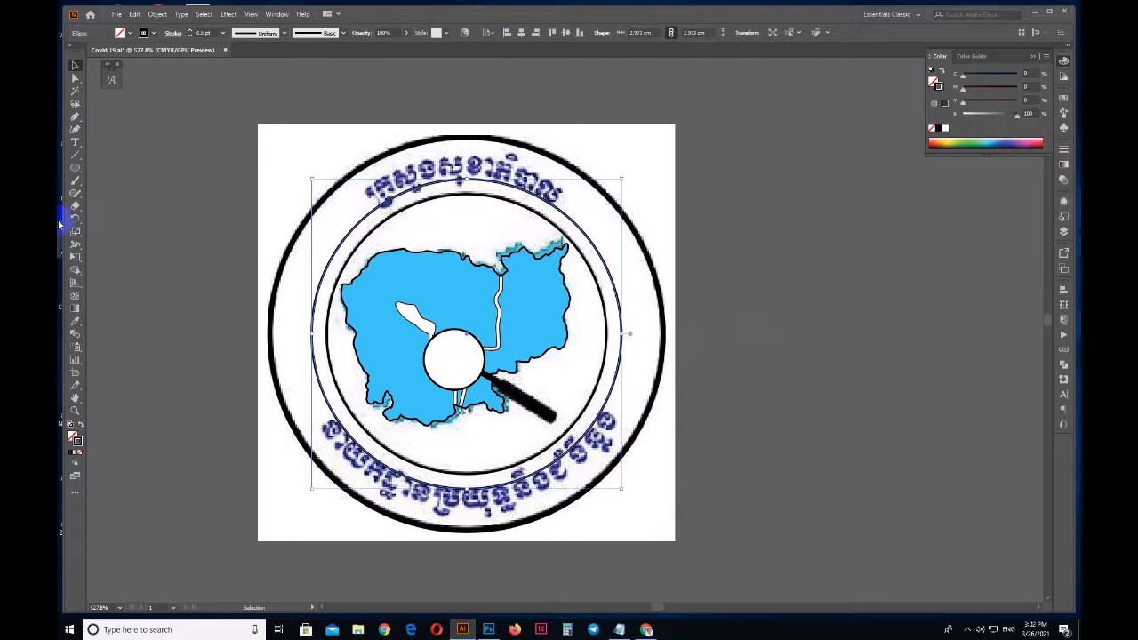
click(74, 142)
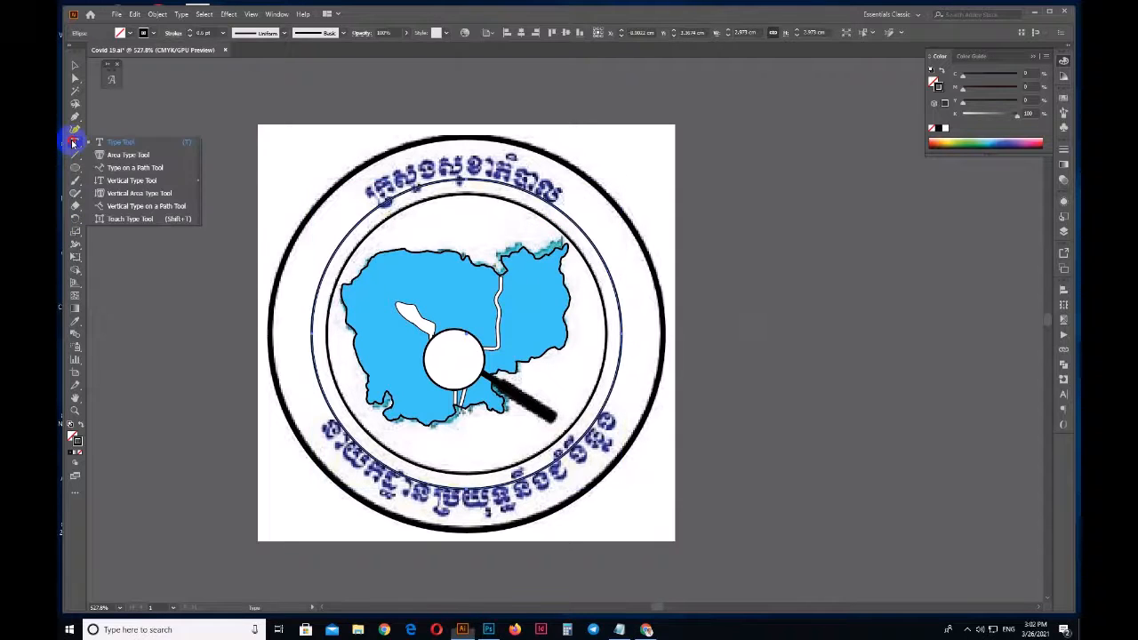
click(135, 168)
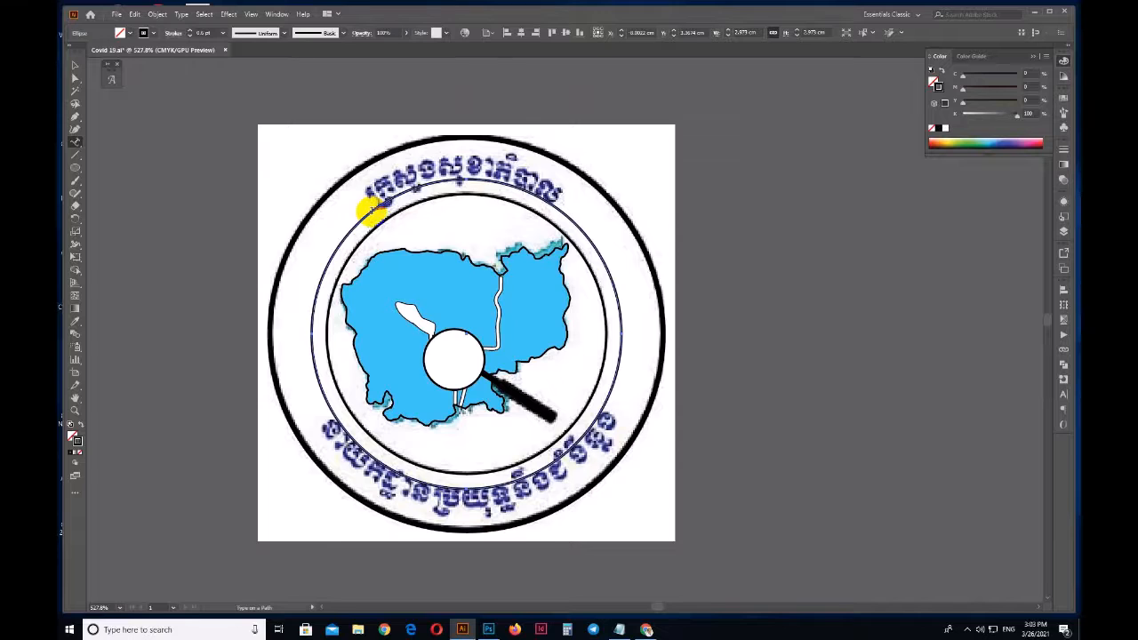
click(373, 211)
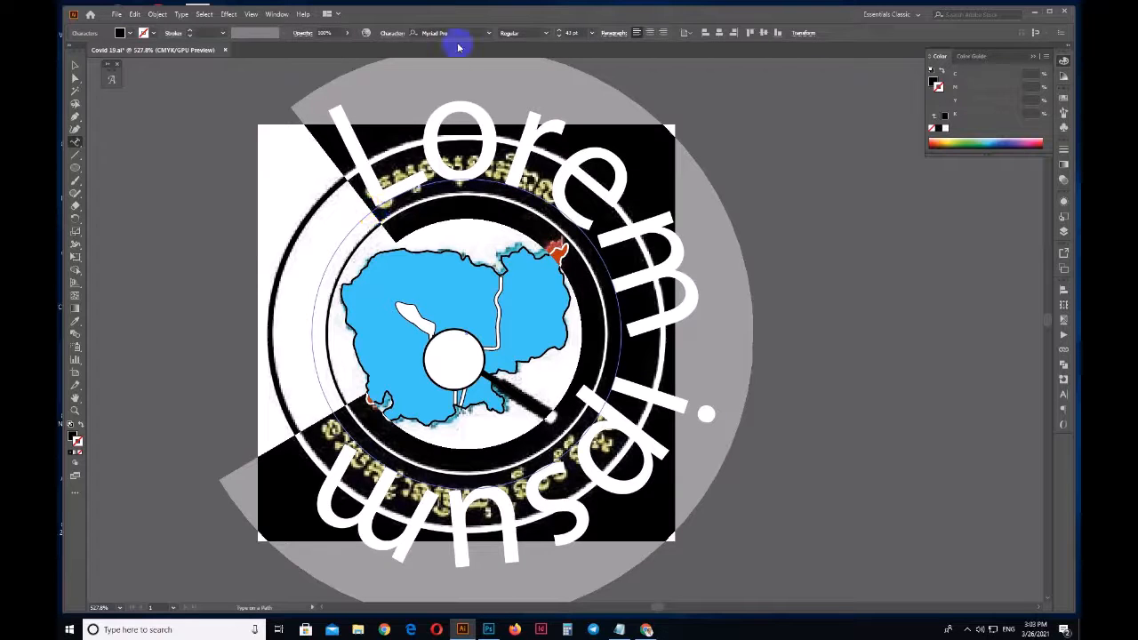
Set the path text's font to Kh Baphnom Limon R1.
click(450, 32)
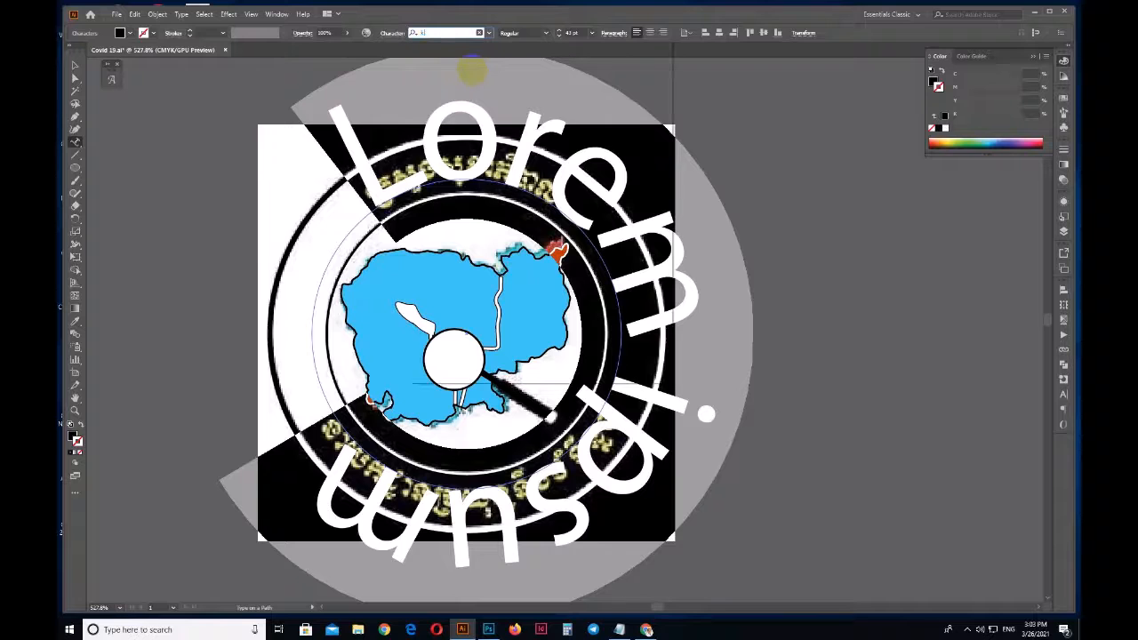
text(kh baph)
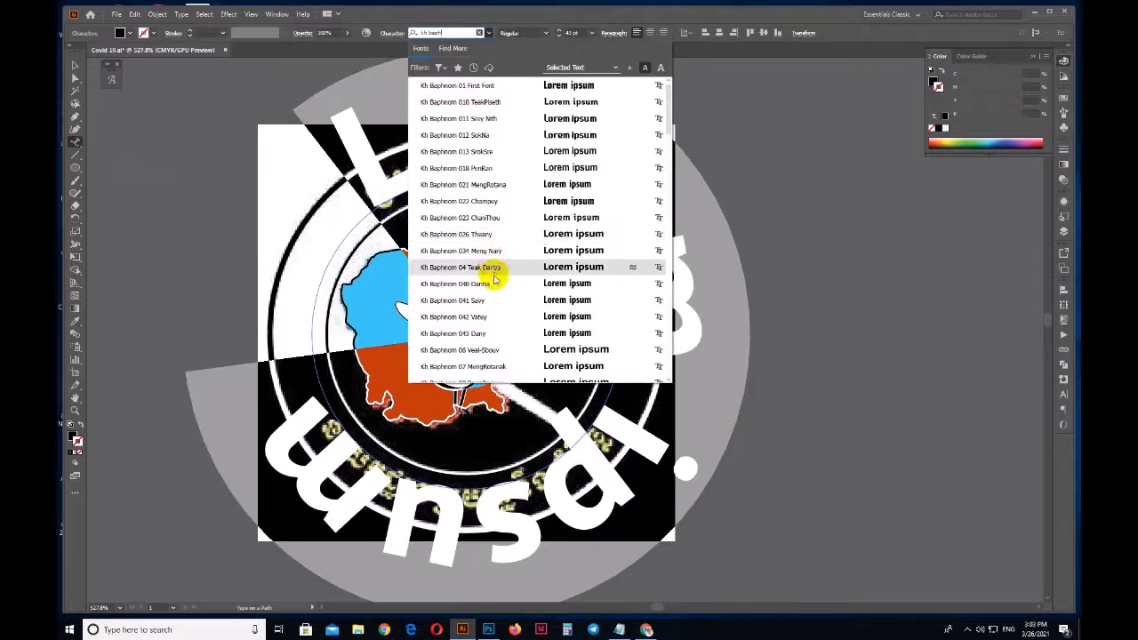
scroll(493, 277, down, 5)
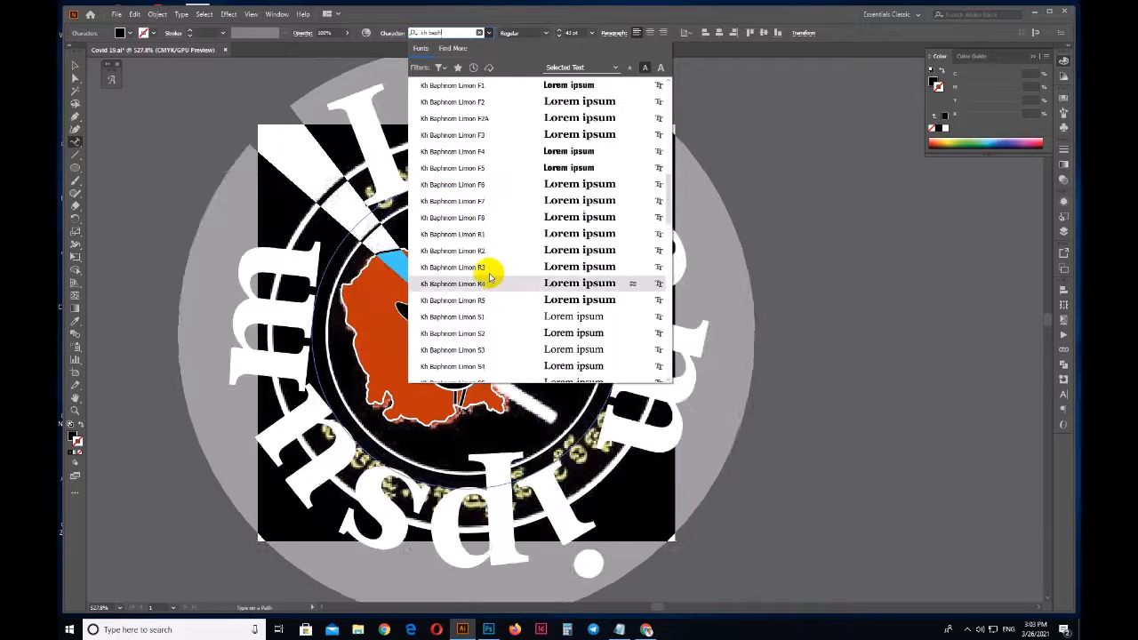
click(480, 235)
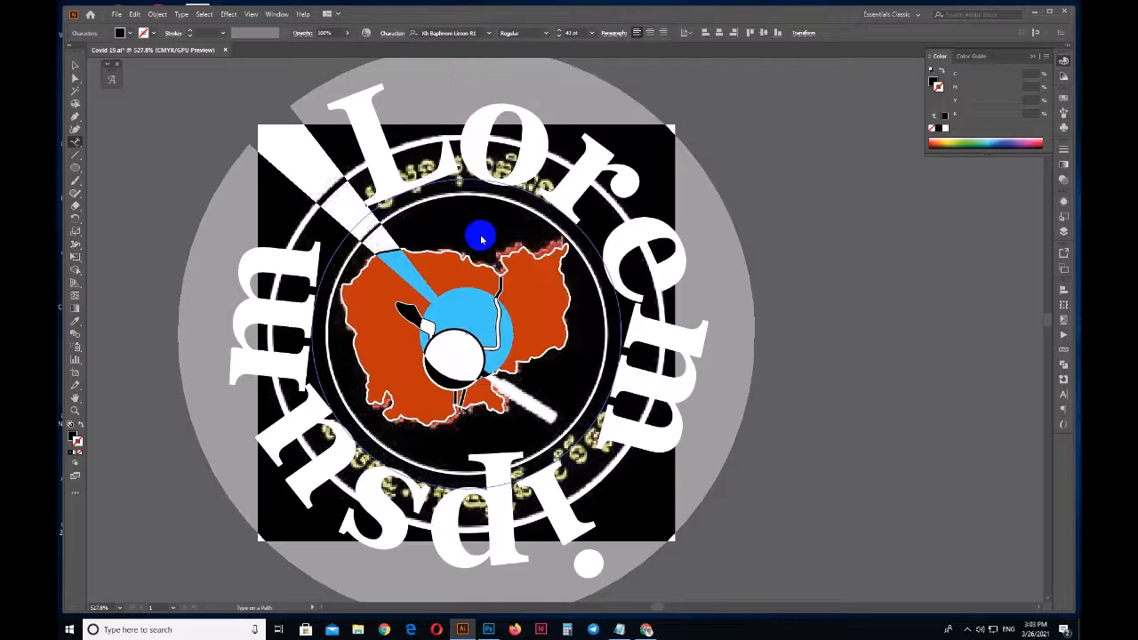
Reduce the path text's font size to 9 pt so it fits between the two rings.
click(557, 37)
click(557, 36)
click(557, 36)
click(557, 37)
click(557, 36)
click(558, 36)
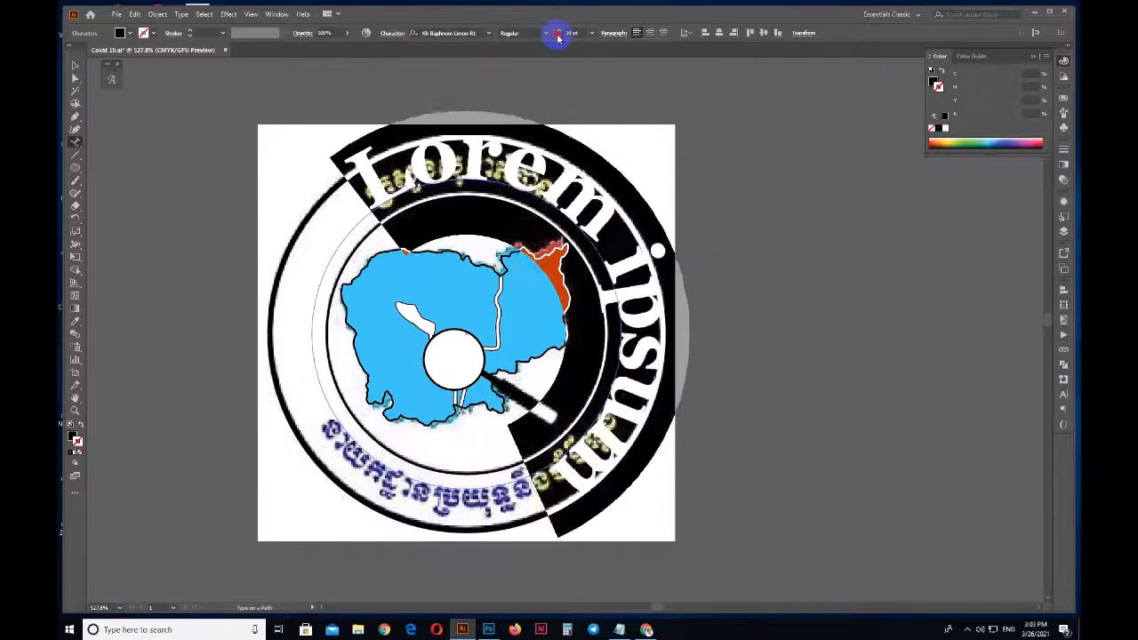
click(557, 37)
click(557, 37)
click(558, 37)
click(557, 36)
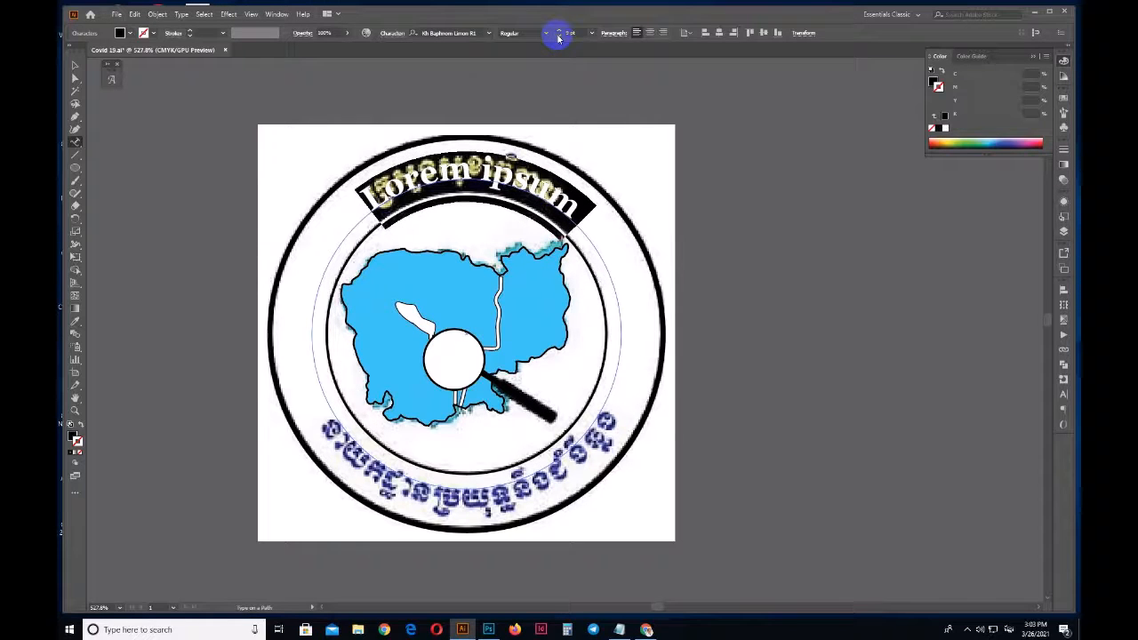
Replace the placeholder path text with "ក្រសួងសុខាភិបាល".
text(ក្រសួងសុខាភិបាល)
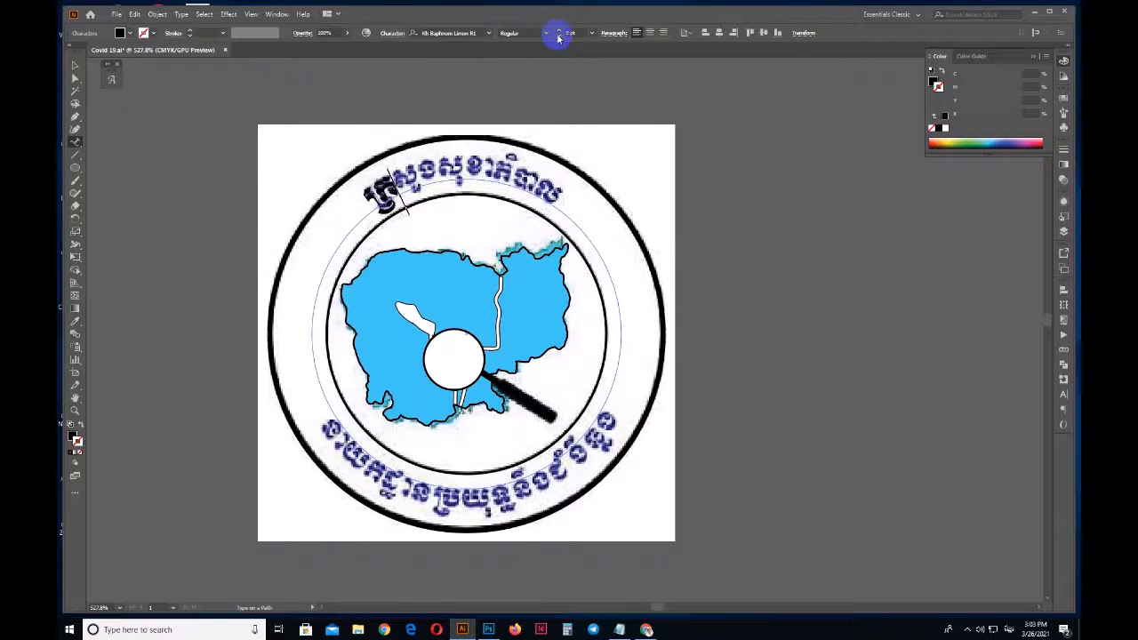
text(ងសុខាភិ)
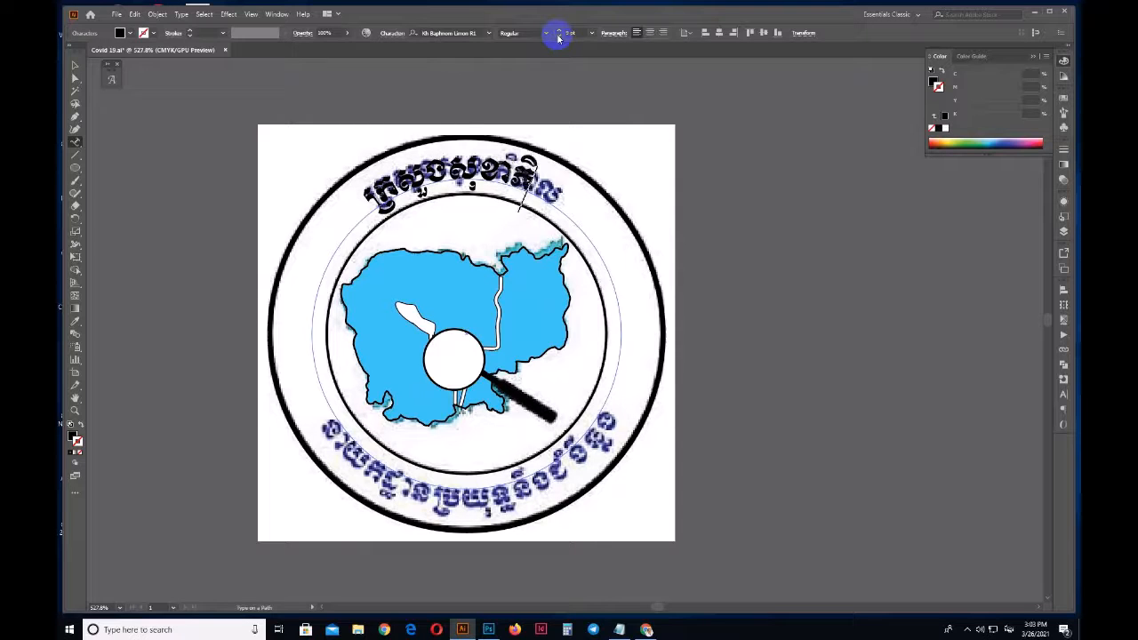
text(បាល)
key(Escape)
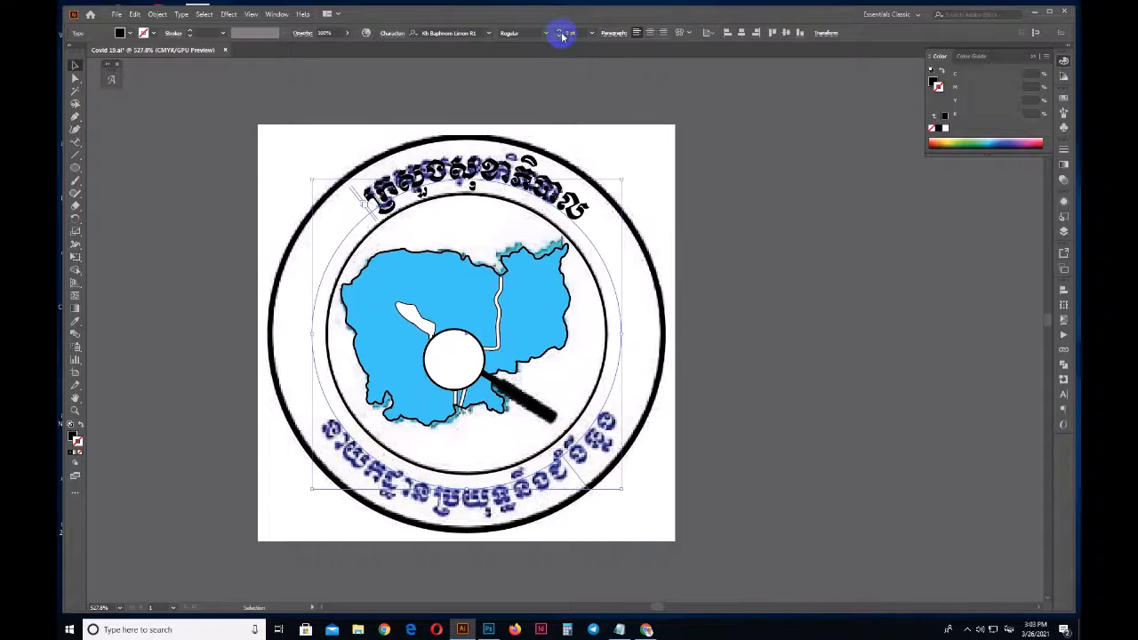
Recolour the upper path text pink and reduce its font size to 8 pt to match the original lettering.
key(ctrl+space)
drag(578, 240, 593, 252)
key(Escape)
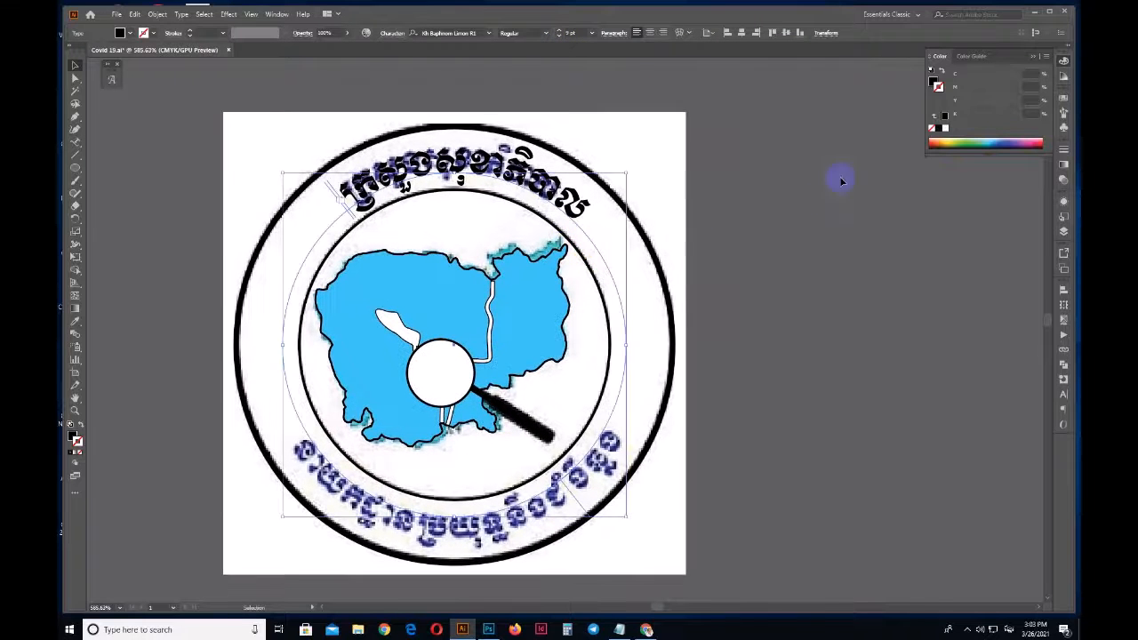
click(1023, 140)
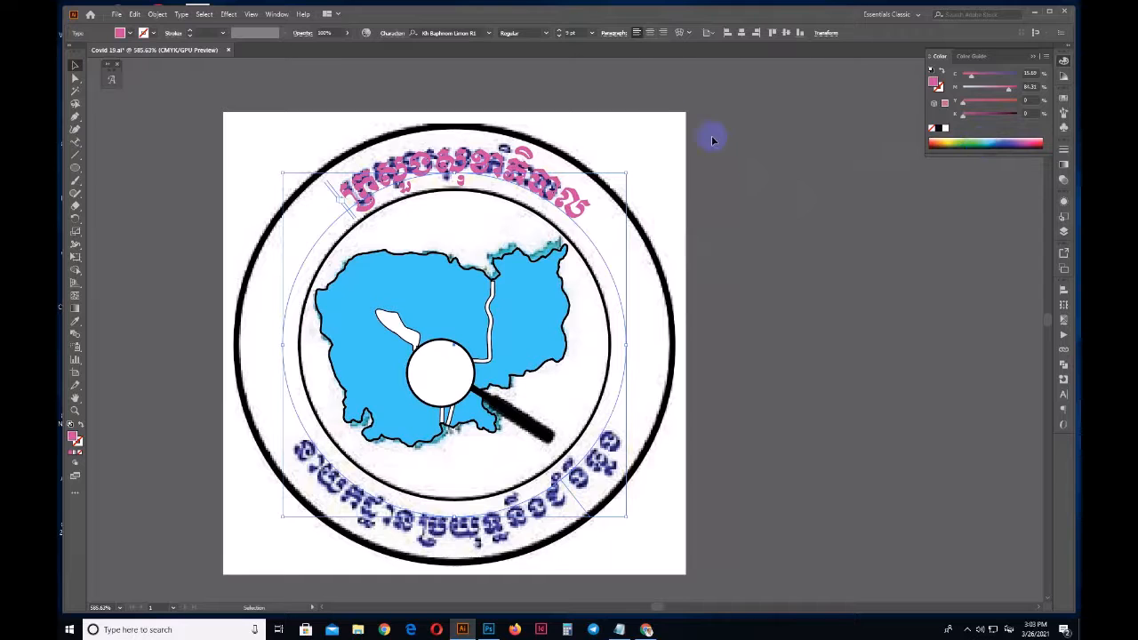
click(558, 39)
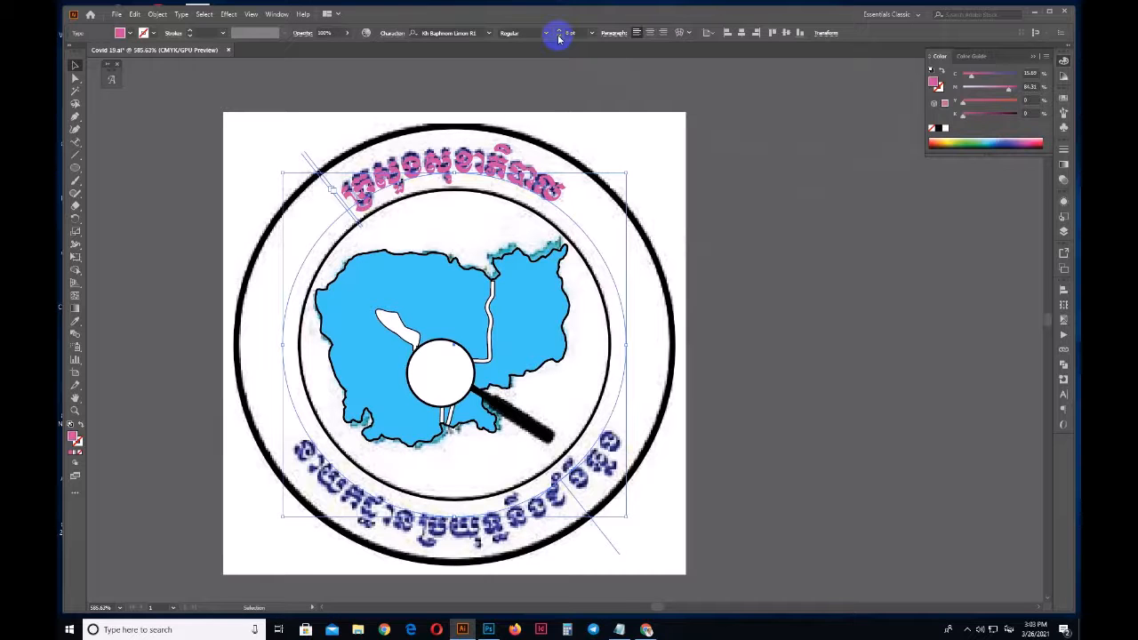
drag(800, 262, 793, 247)
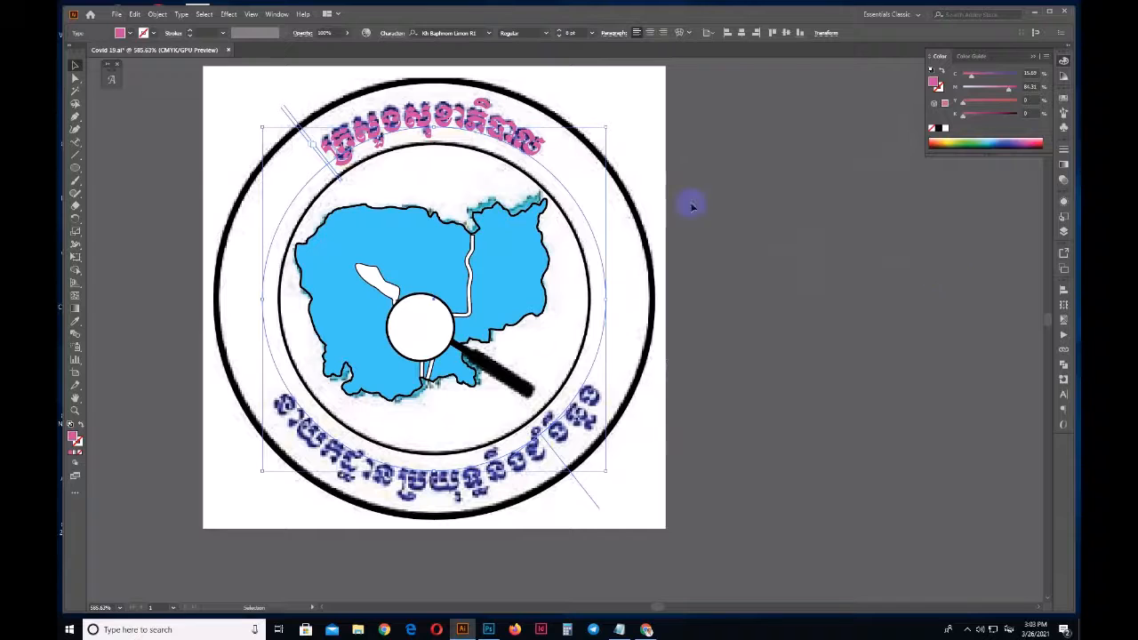
Stretch the upper path text vertically to 120% so its letters match the height of the original lettering.
click(1063, 398)
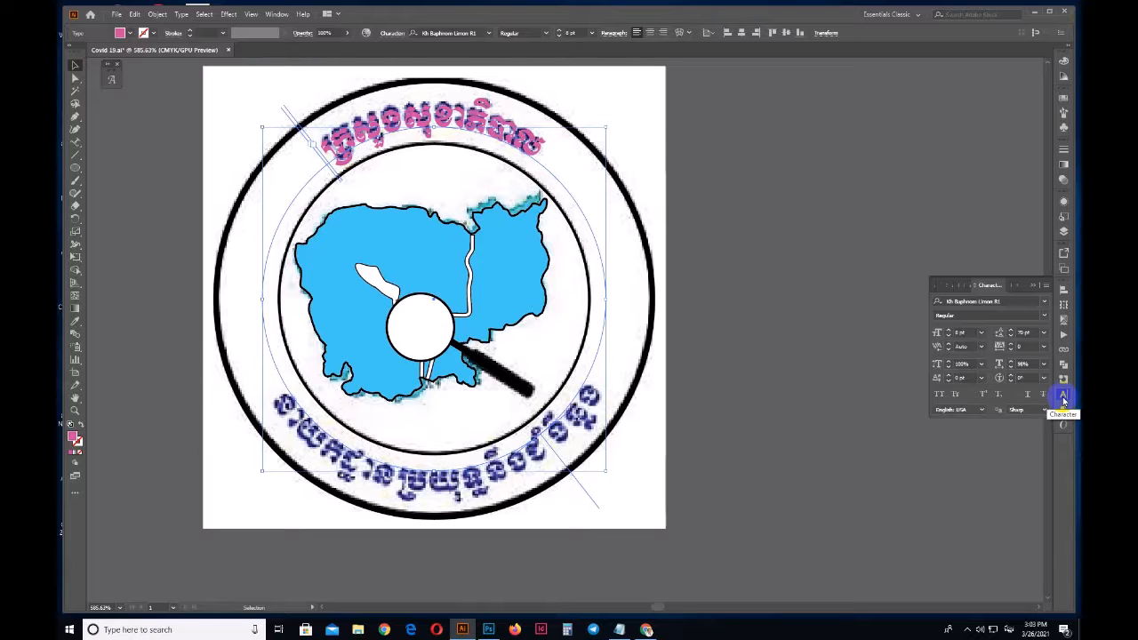
click(948, 363)
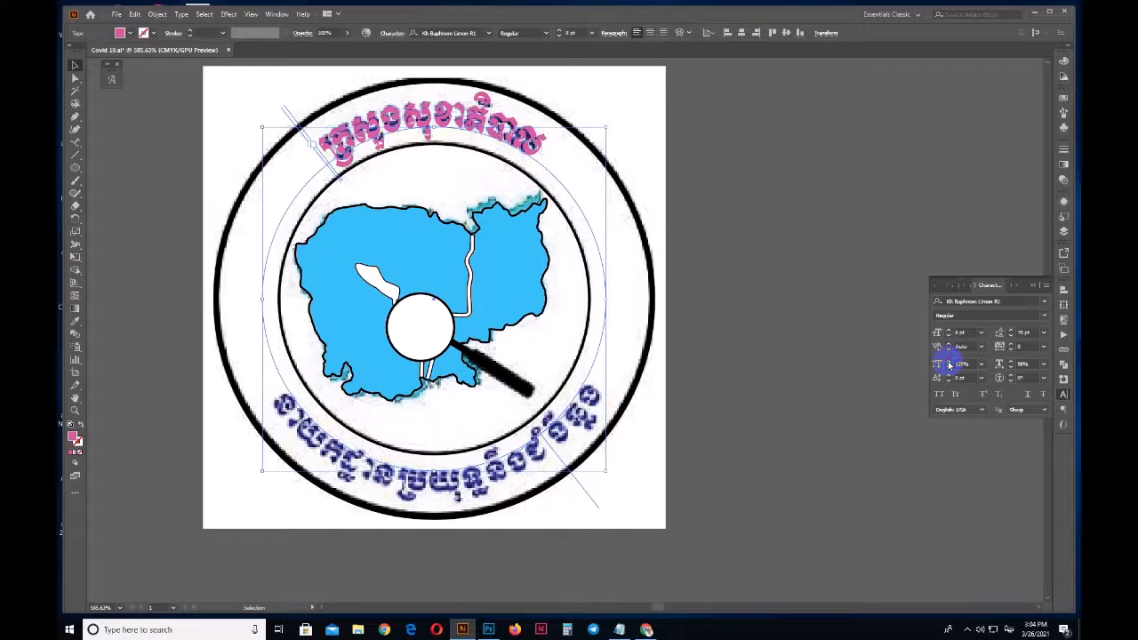
click(779, 336)
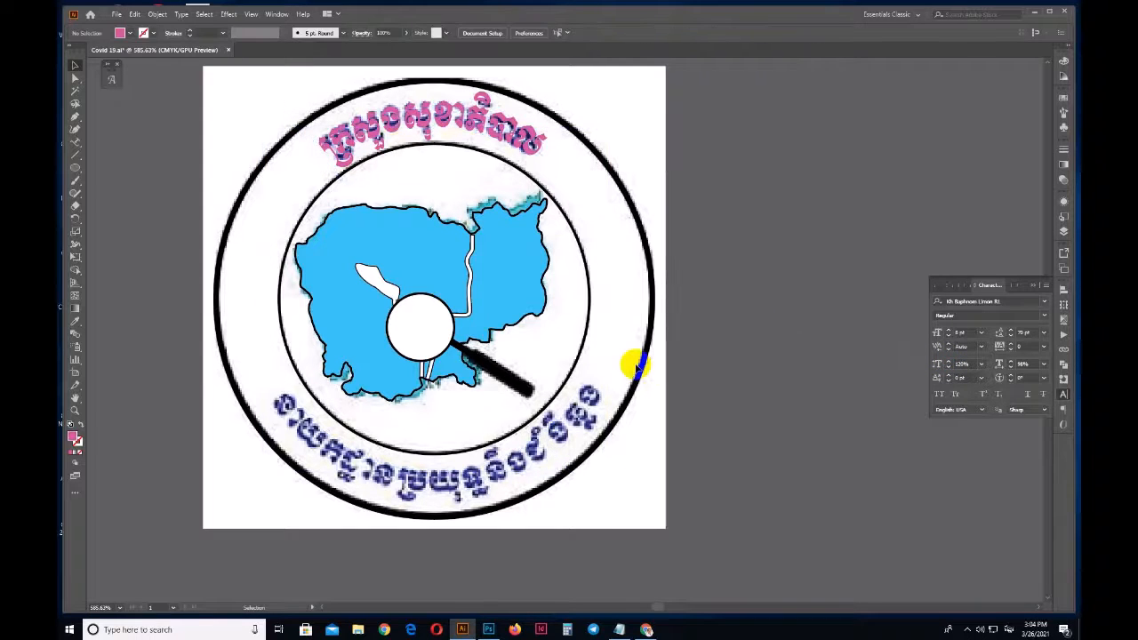
Duplicate the upper path text in place and enlarge the copy proportionally from its centre to a wider circle between the rings.
click(598, 360)
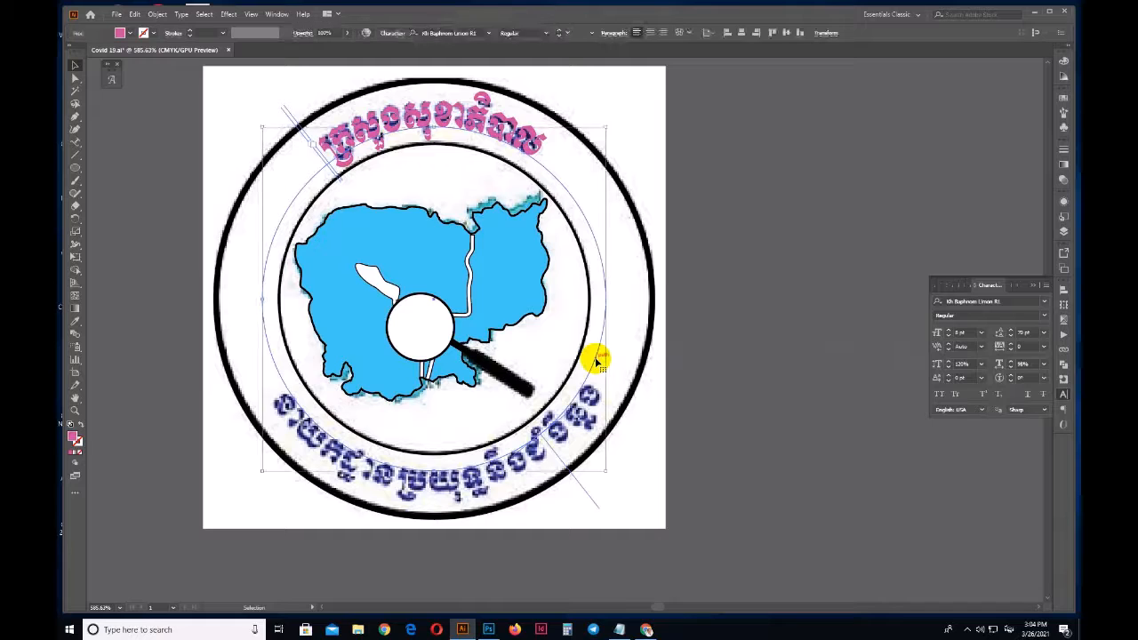
key(a)
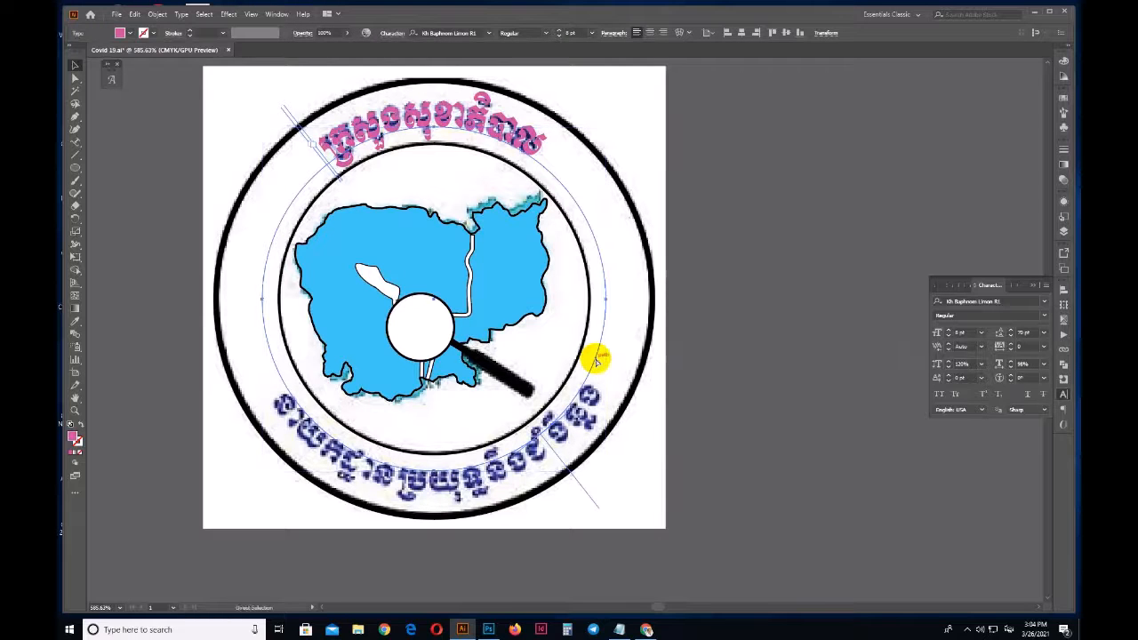
key(ctrl)
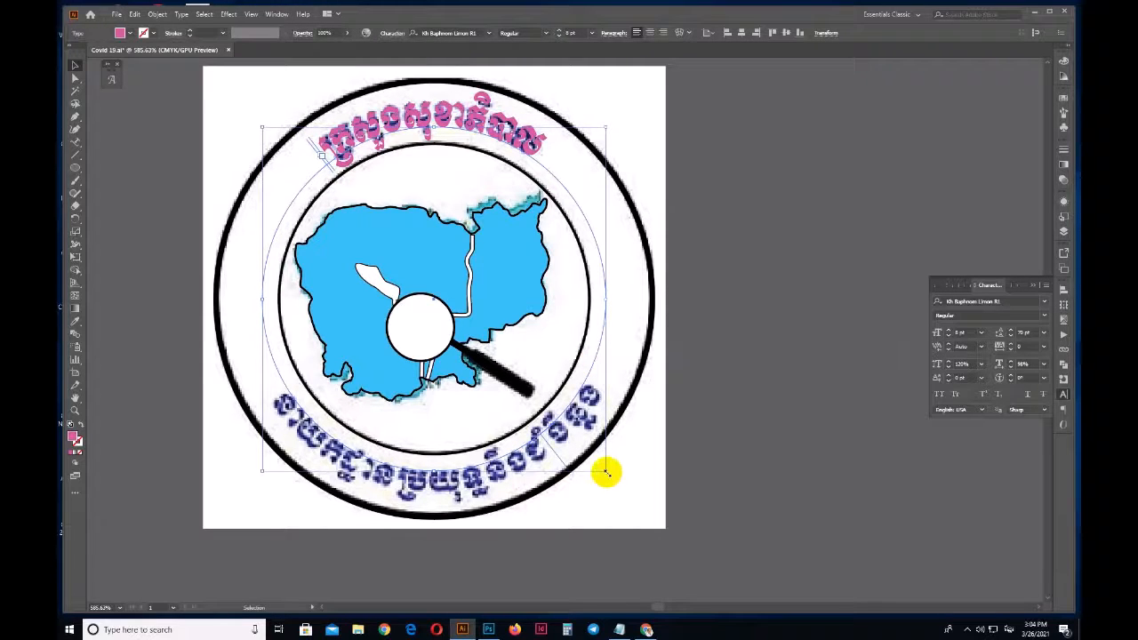
drag(608, 476, 630, 492)
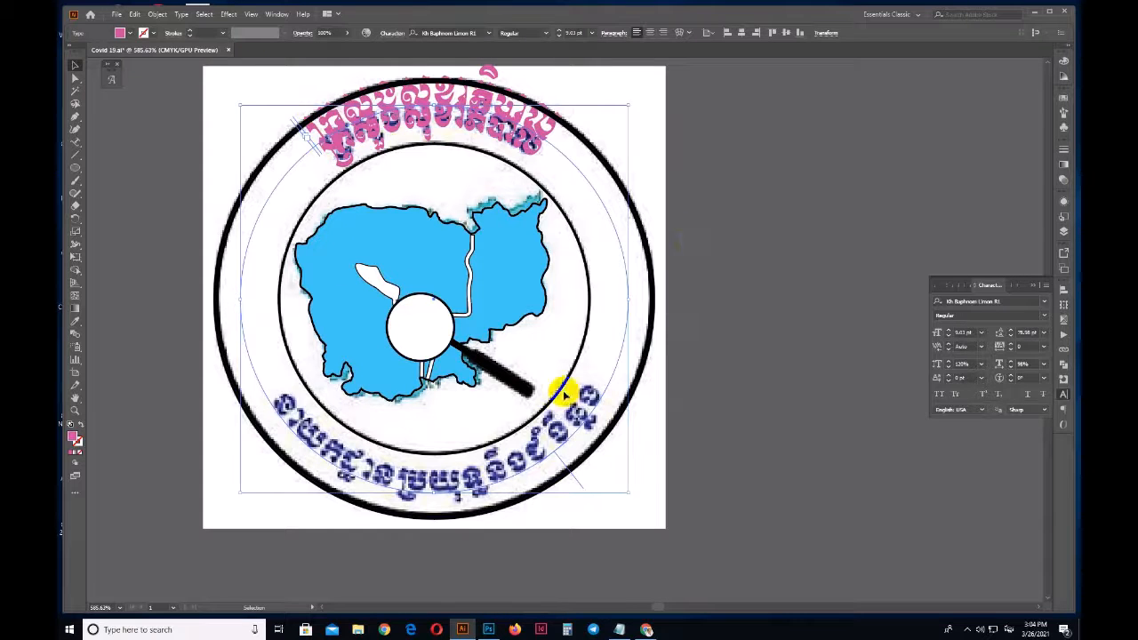
Flip the copied text to the inner side of its circle, centre-align it and position it along the lower arc.
key(a)
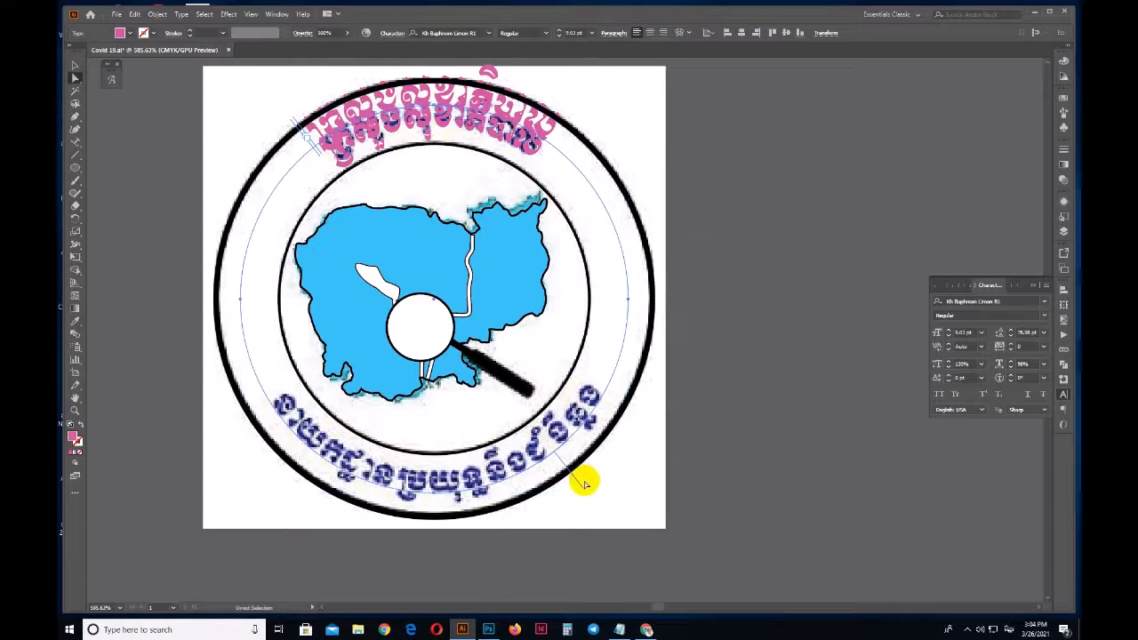
drag(581, 488, 480, 264)
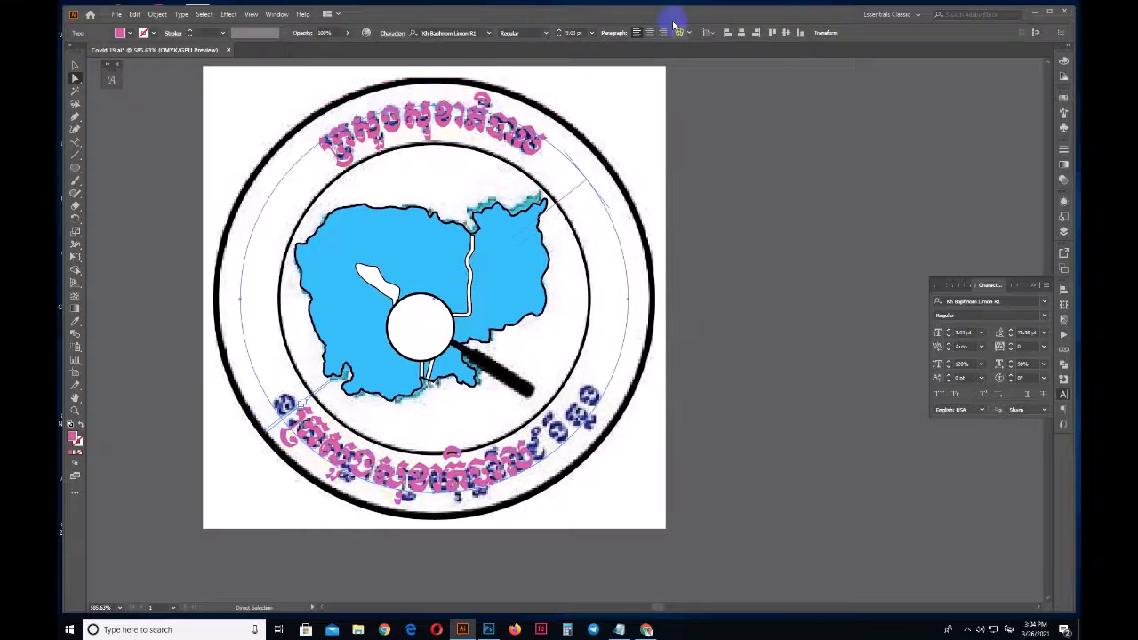
click(649, 33)
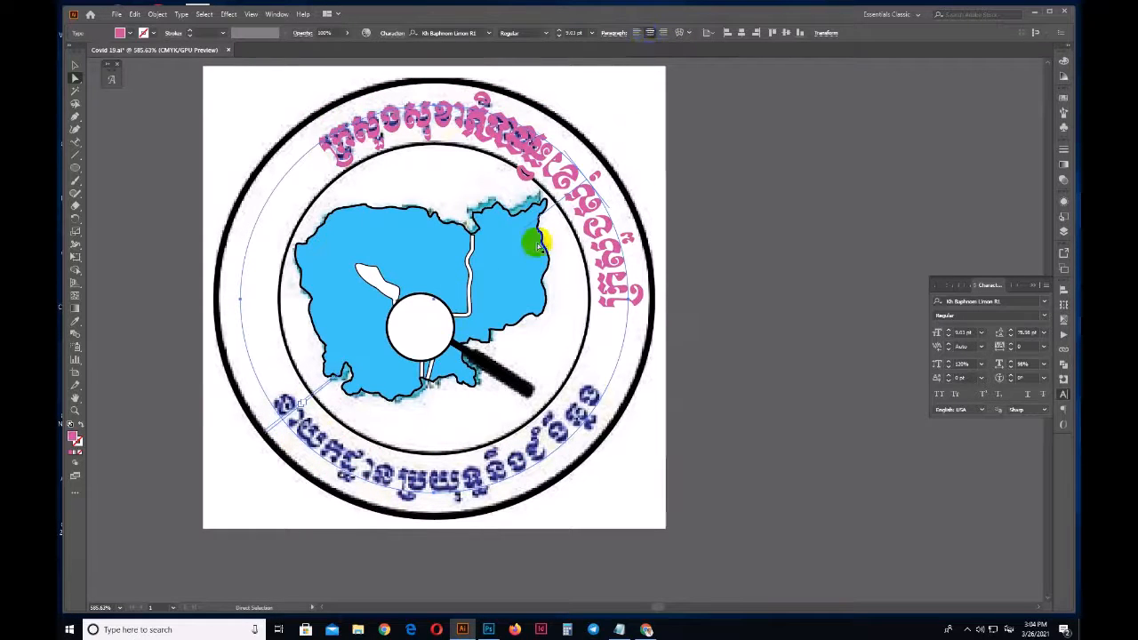
drag(518, 235, 436, 402)
Replace the lower path text with "នាយកដ្ឋានប្រយុទ្ធនឹងជំងឺឆ្លង".
triple_click(460, 478)
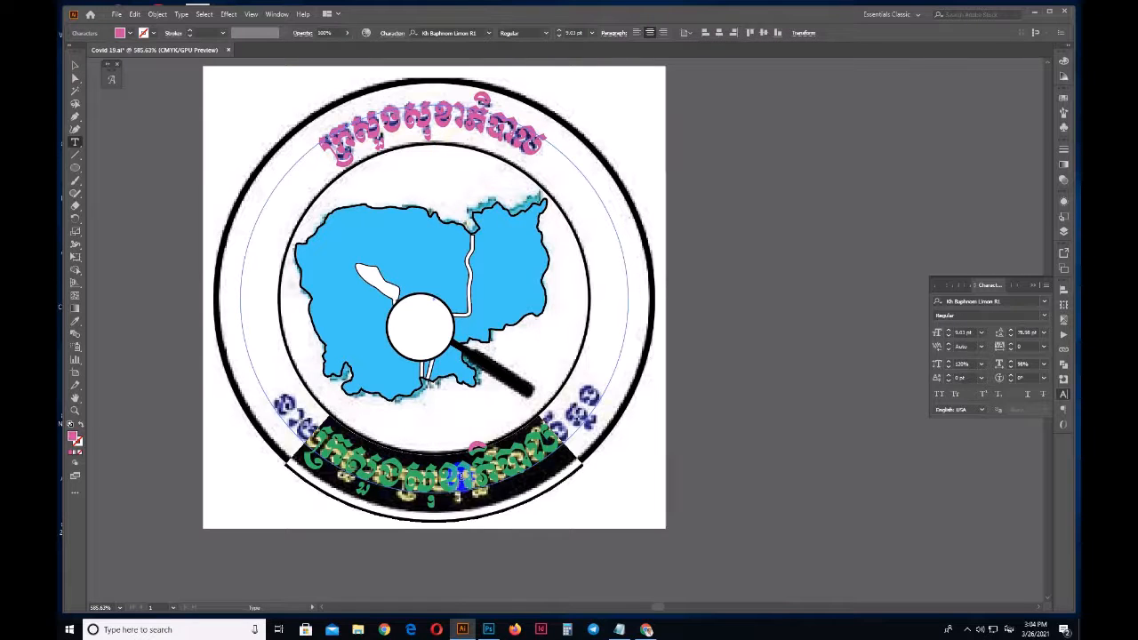
text(នាយក)
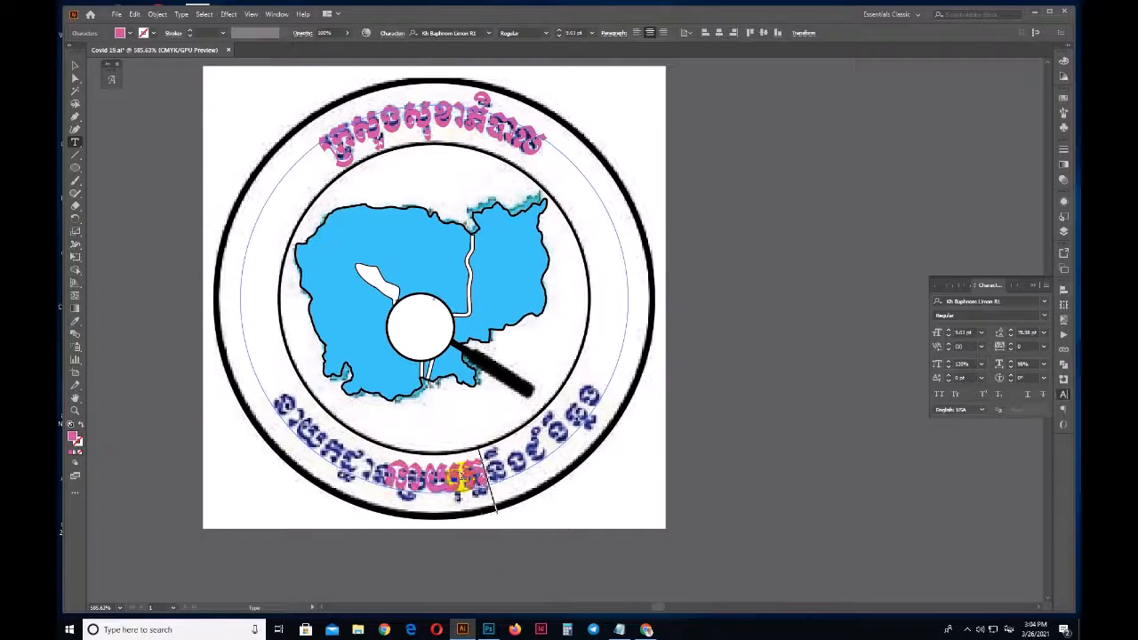
text(ដ្ឋាន)
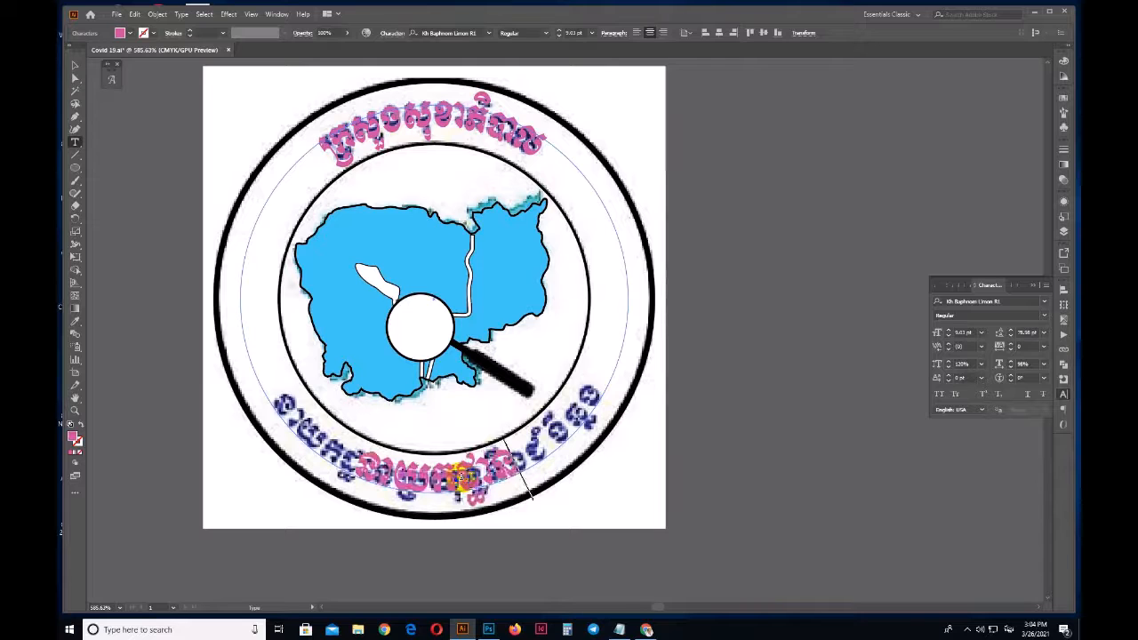
key(shift+Right)
key(shift+Right)
key(shift+Right)
key(shift+Right)
key(shift+Right)
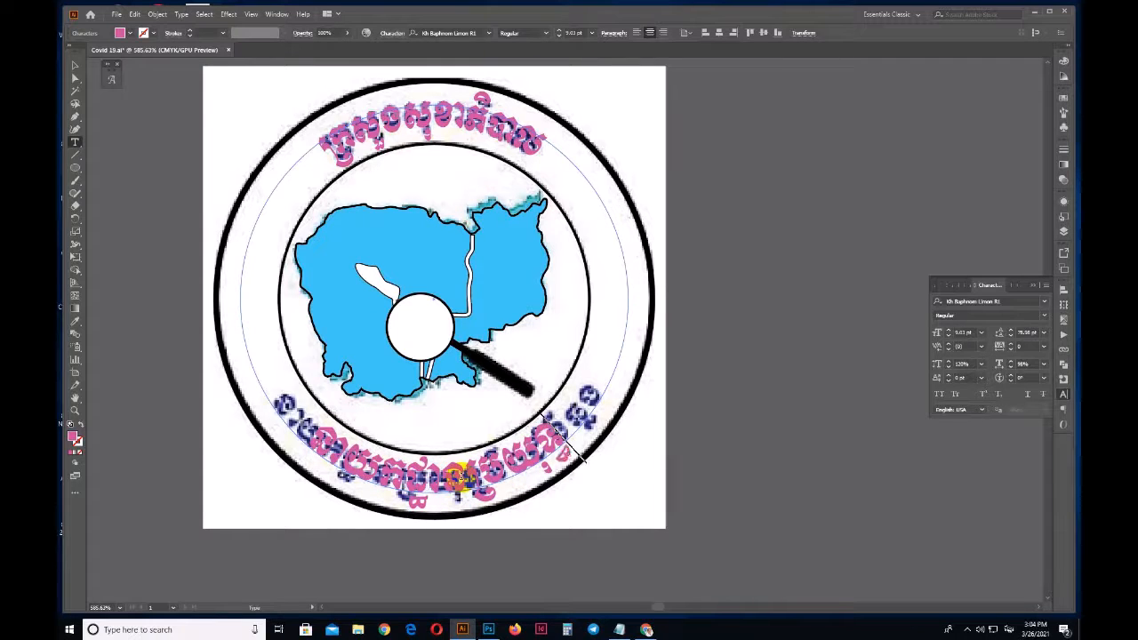
text(nwg)
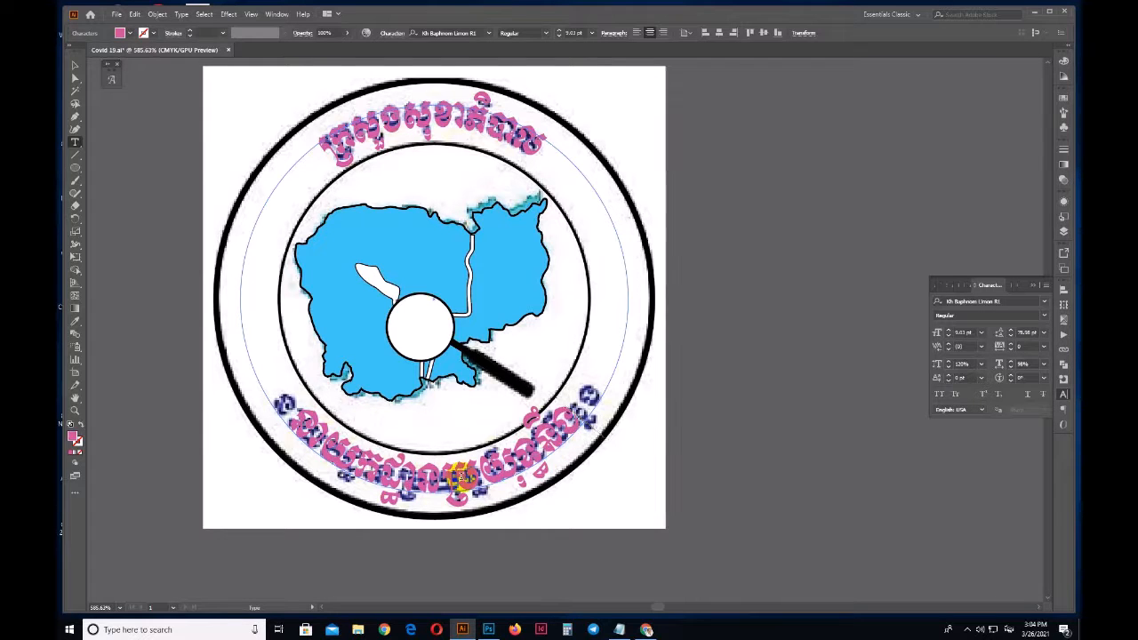
key(alt+Right)
key(alt+Right)
key(alt+Right)
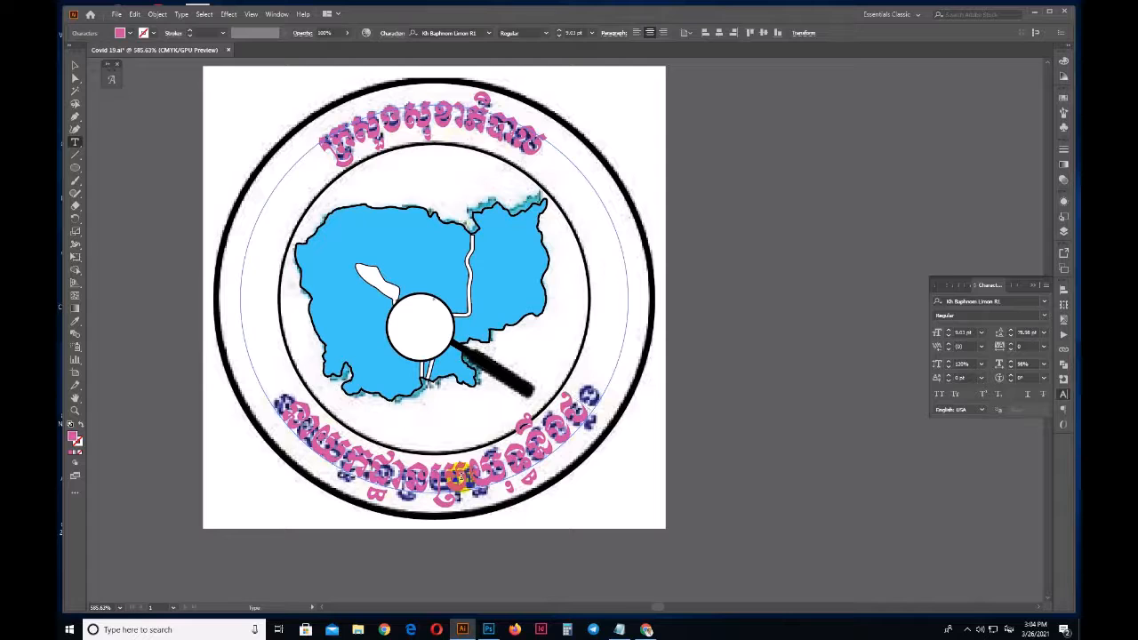
key(alt+Right)
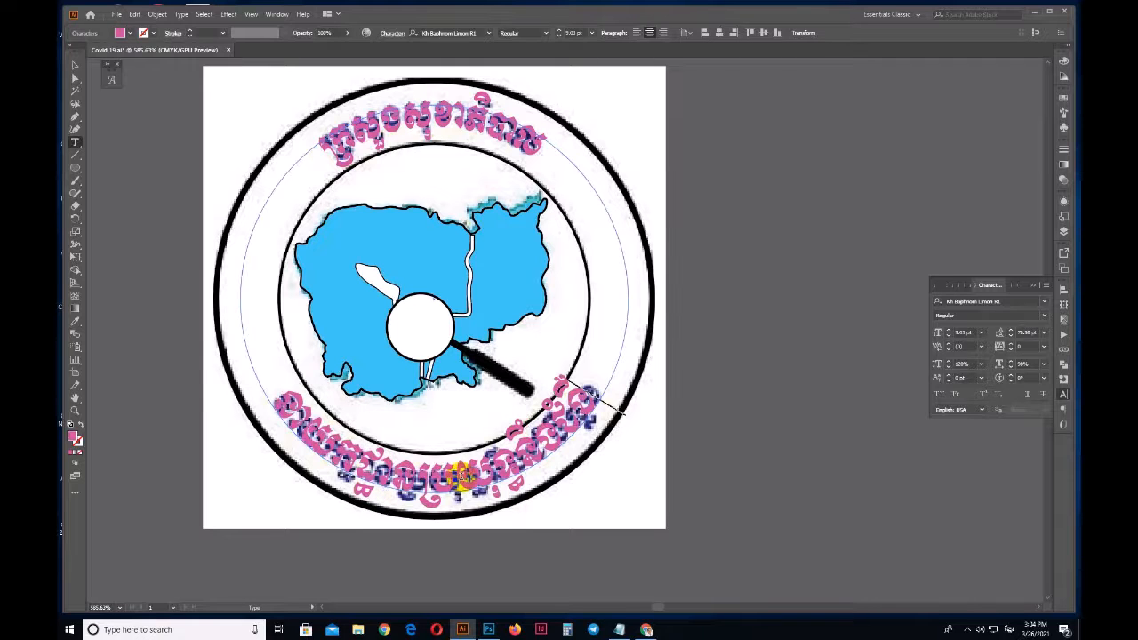
key(alt+Right)
key(alt+Right)
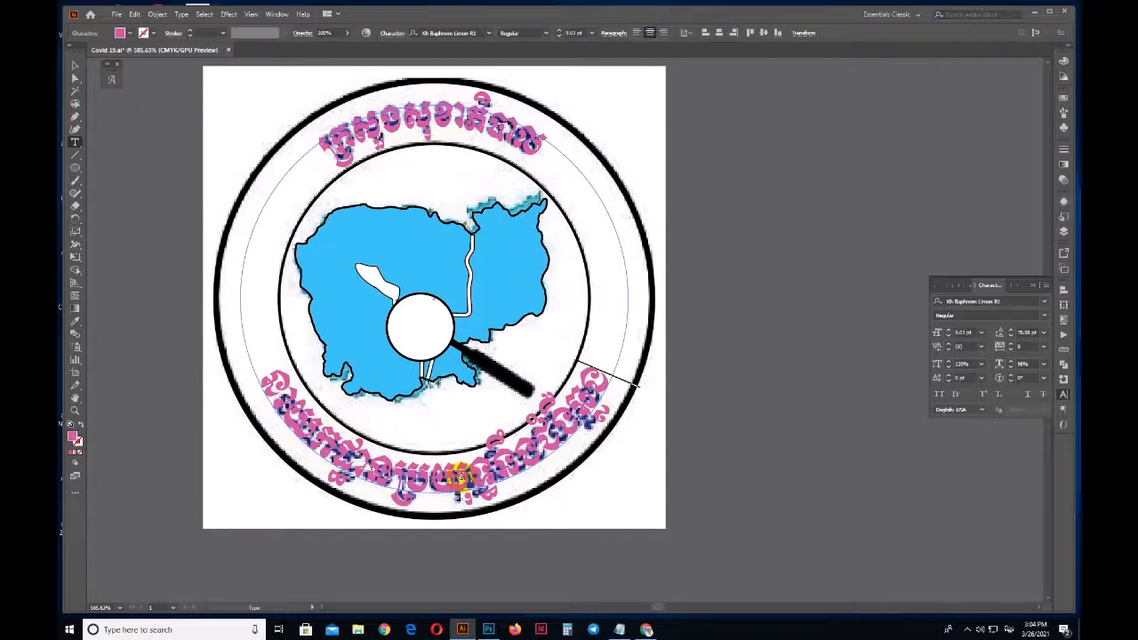
key(Escape)
Reset the lower path text's vertical scale to 100% and reduce its font size to 8 pt.
click(948, 367)
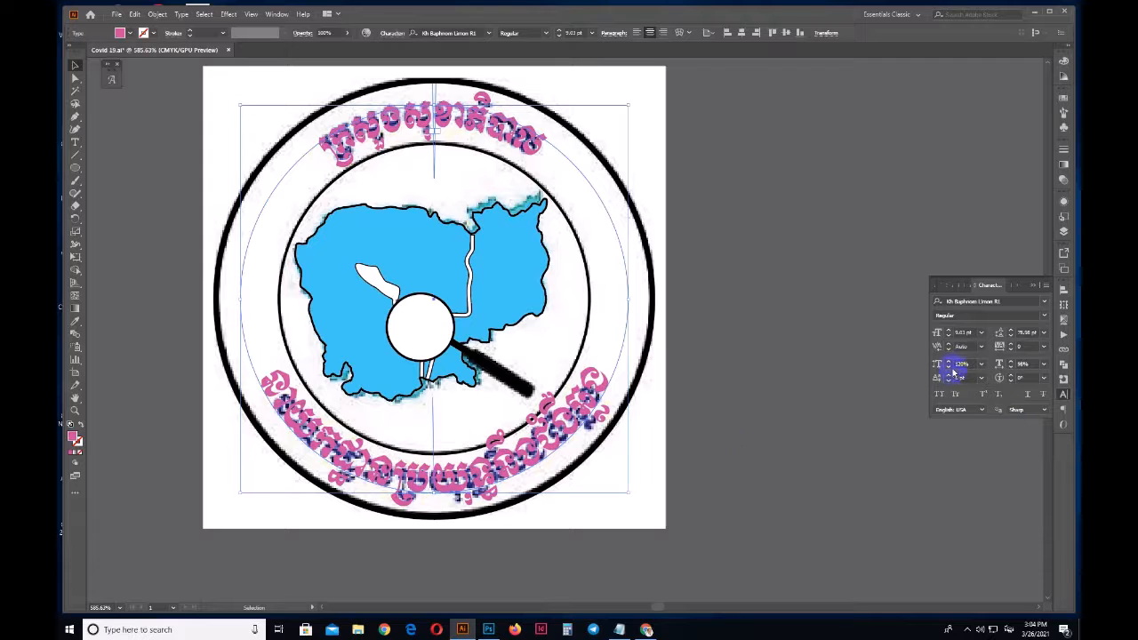
click(949, 367)
click(948, 367)
click(948, 367)
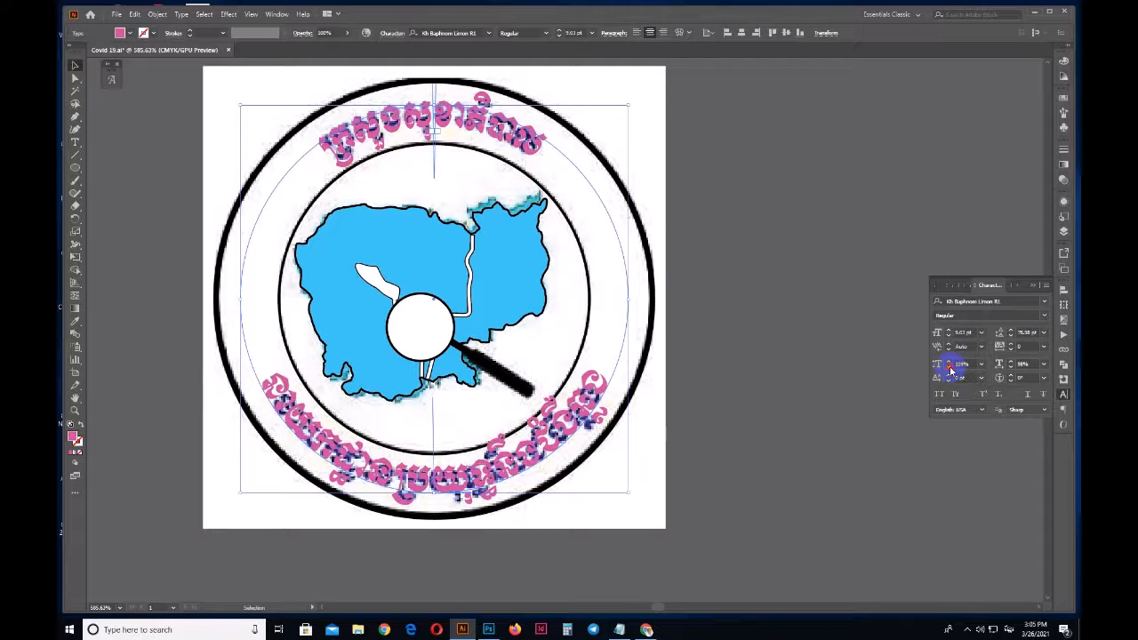
click(948, 367)
click(948, 367)
click(949, 367)
click(948, 367)
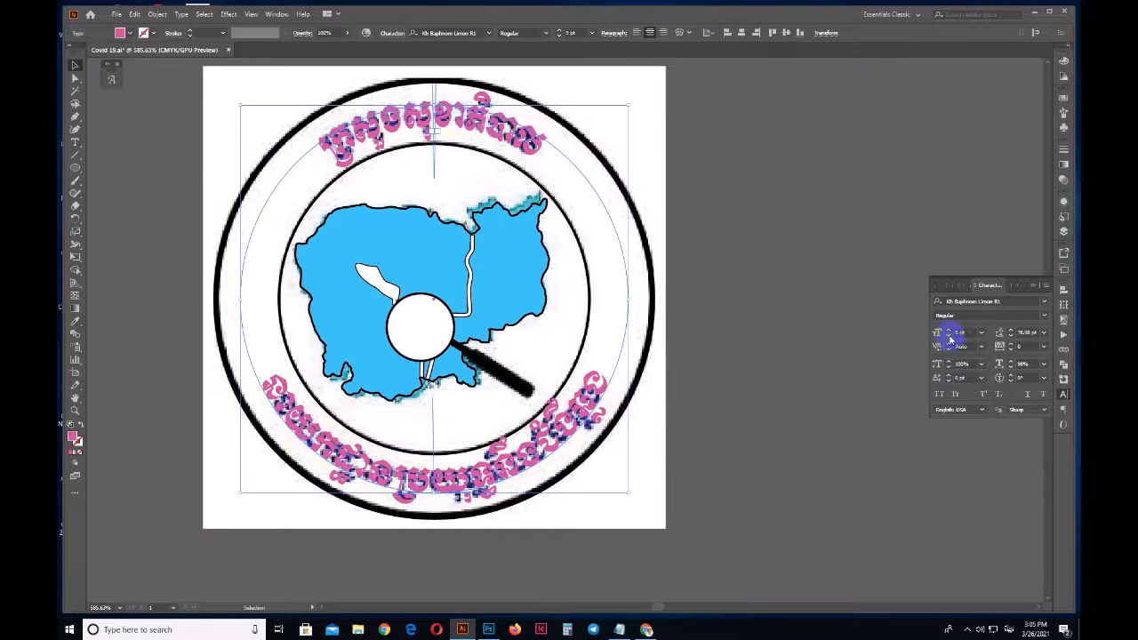
click(948, 337)
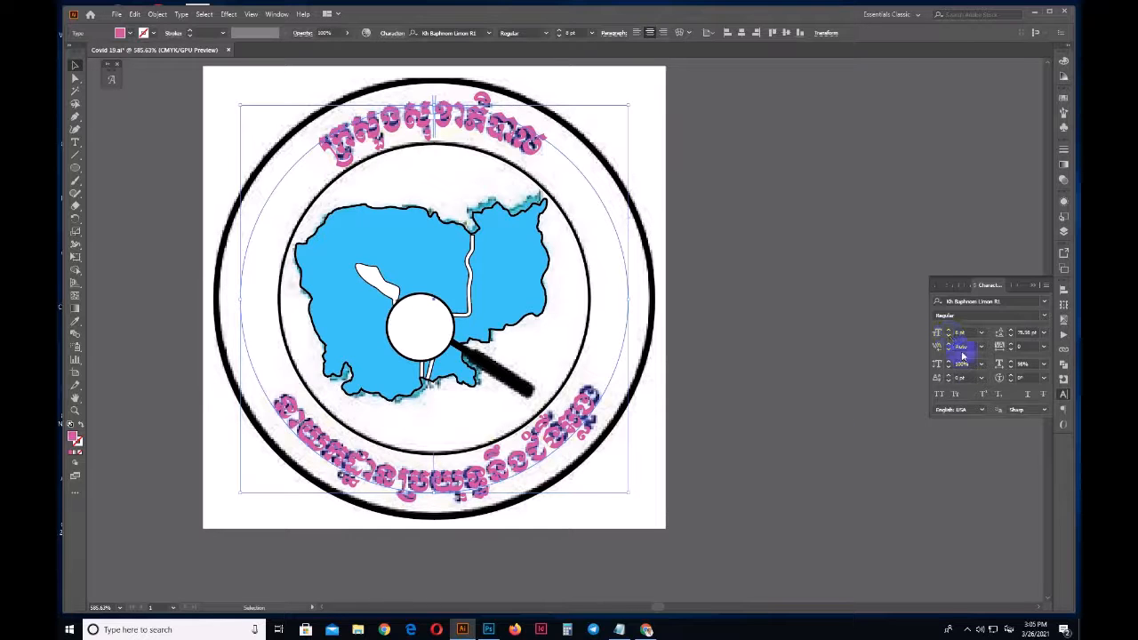
Try font sizes of 8.2, 8.7 and 8.5 pt on the lower path text against the original lettering.
click(963, 333)
text(+)
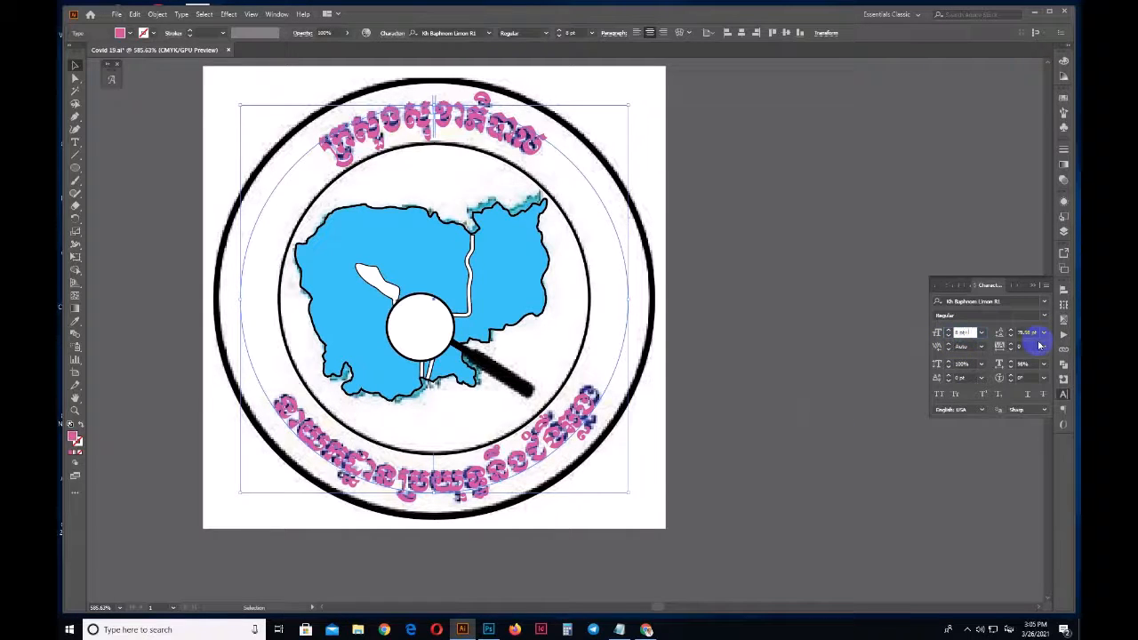
text(2)
key(Return)
key(ctrl+z)
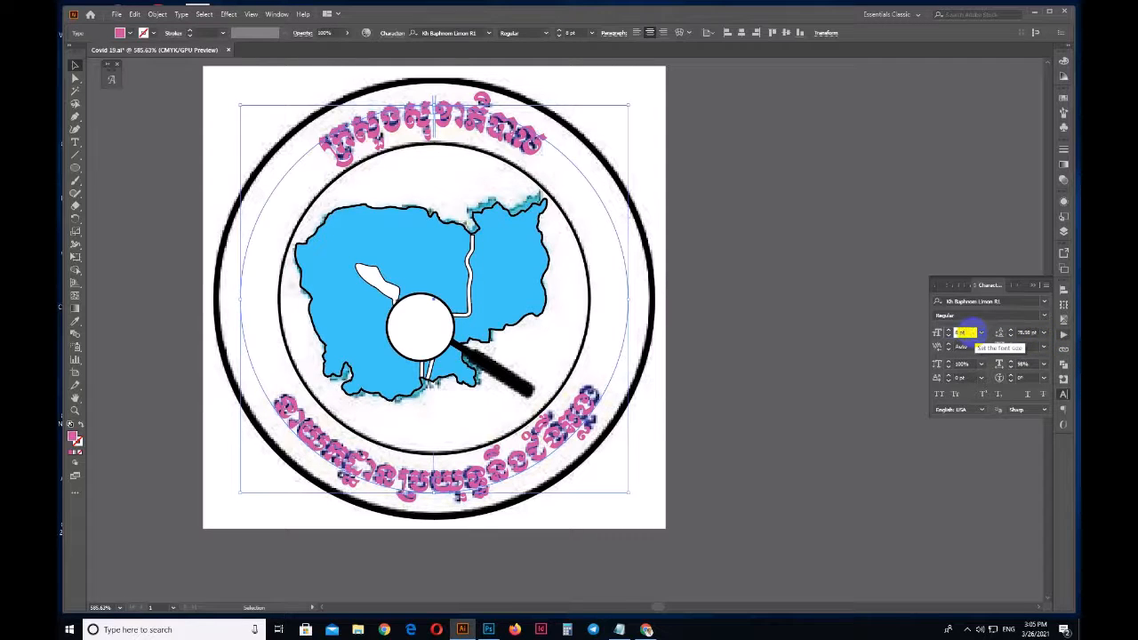
text(.2)
key(Return)
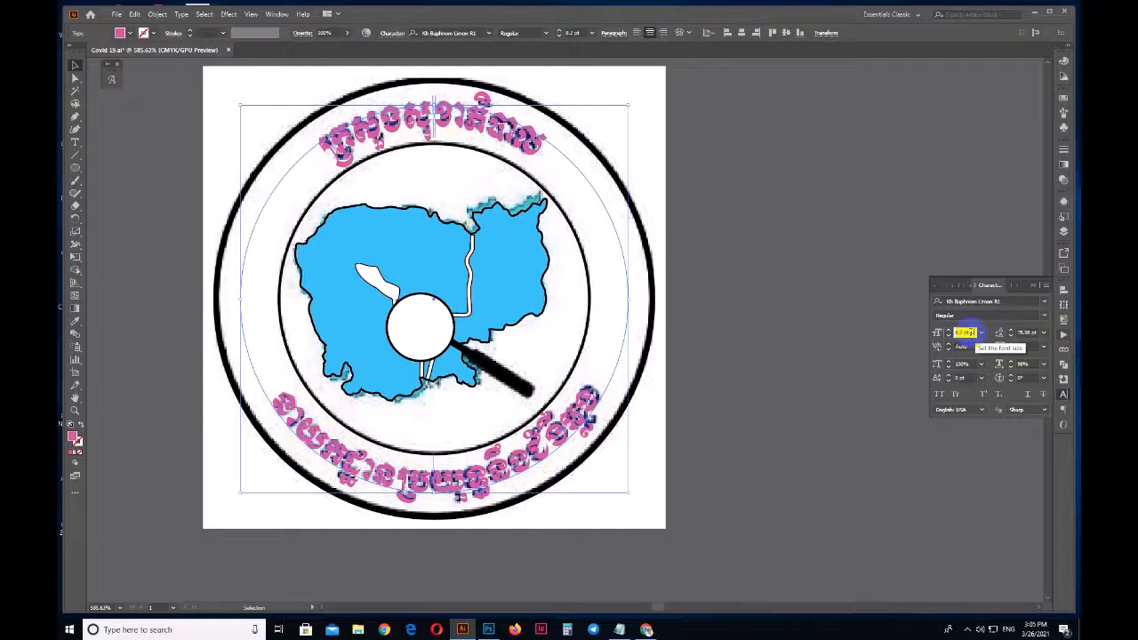
key(BackSpace)
text(7)
key(Return)
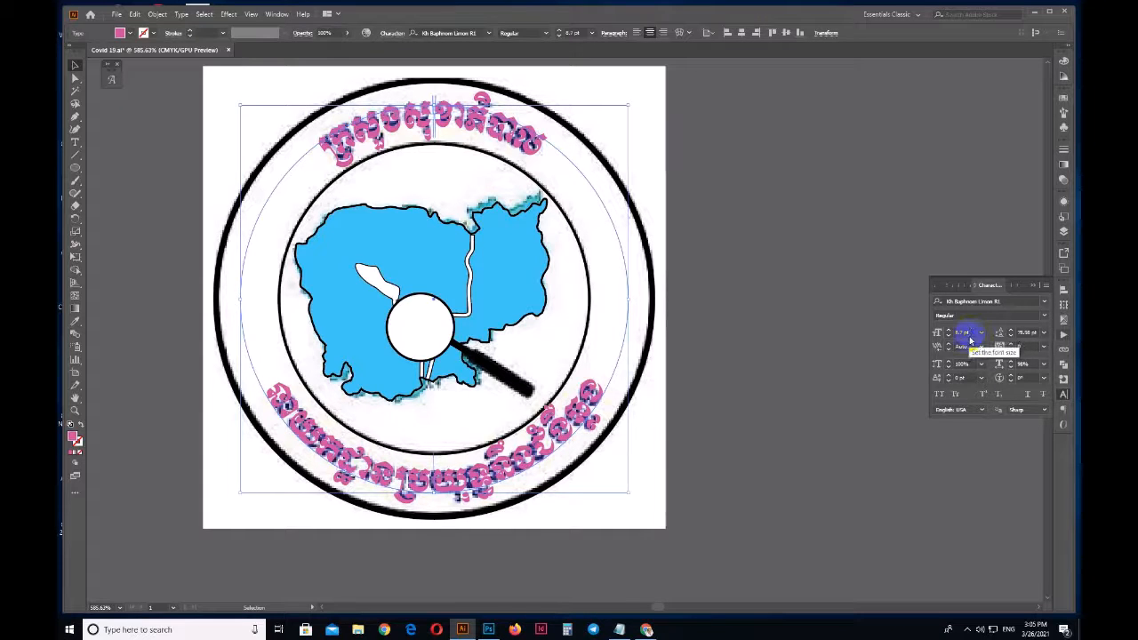
double_click(968, 332)
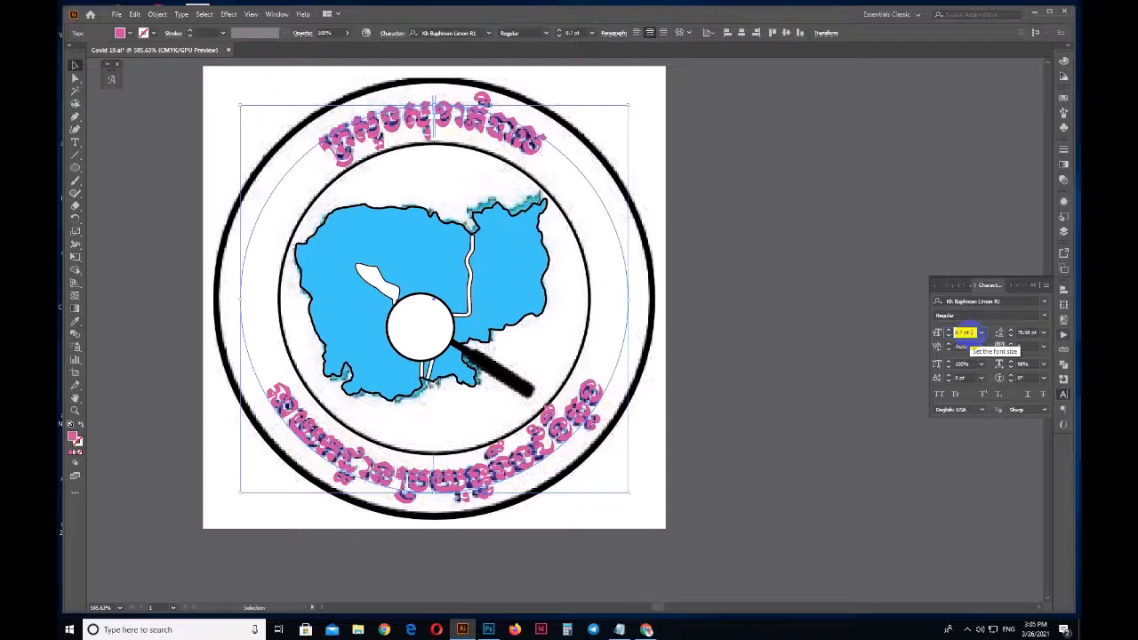
text(8.5)
key(Return)
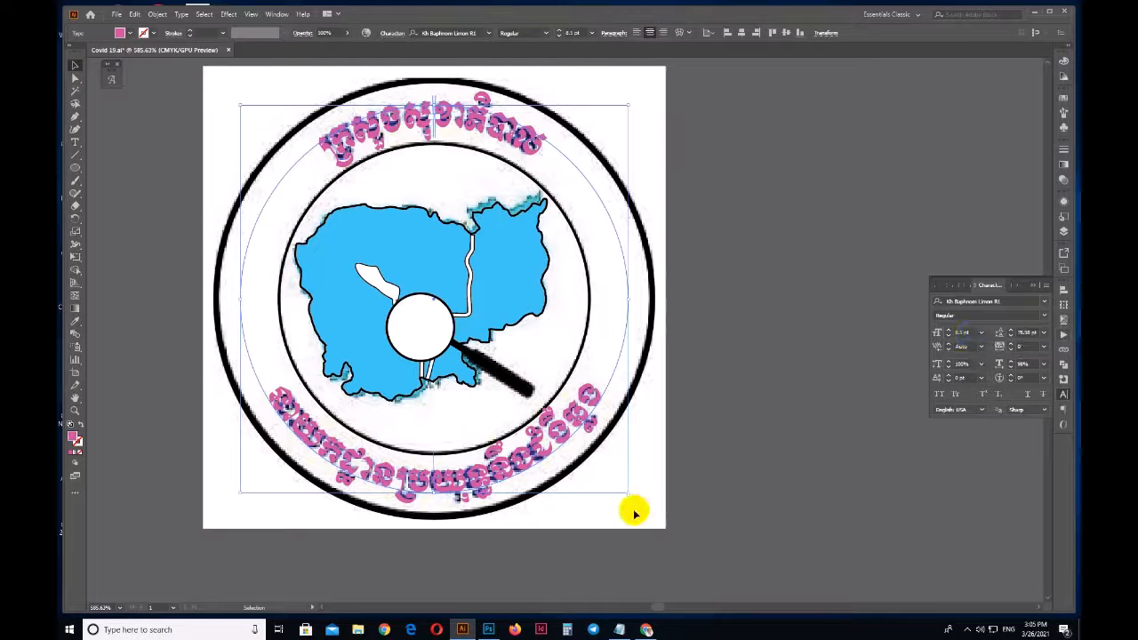
Rotate the lower path text slightly to line up with the original lettering and set its font size to 8.3 pt.
key(r)
drag(620, 507, 624, 509)
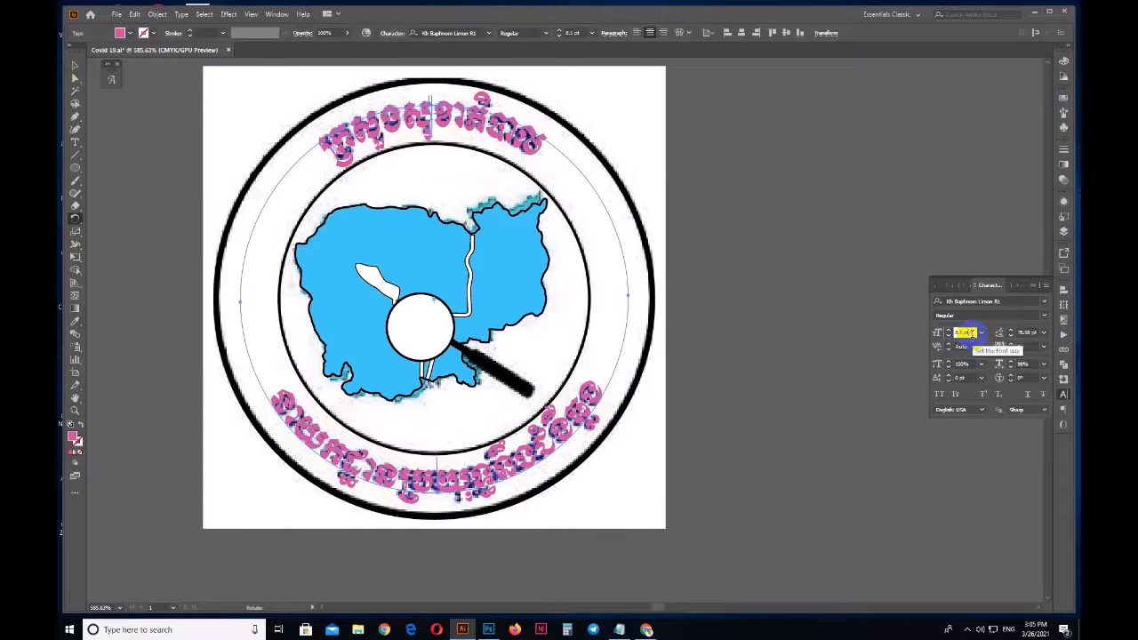
text(8.3)
key(Return)
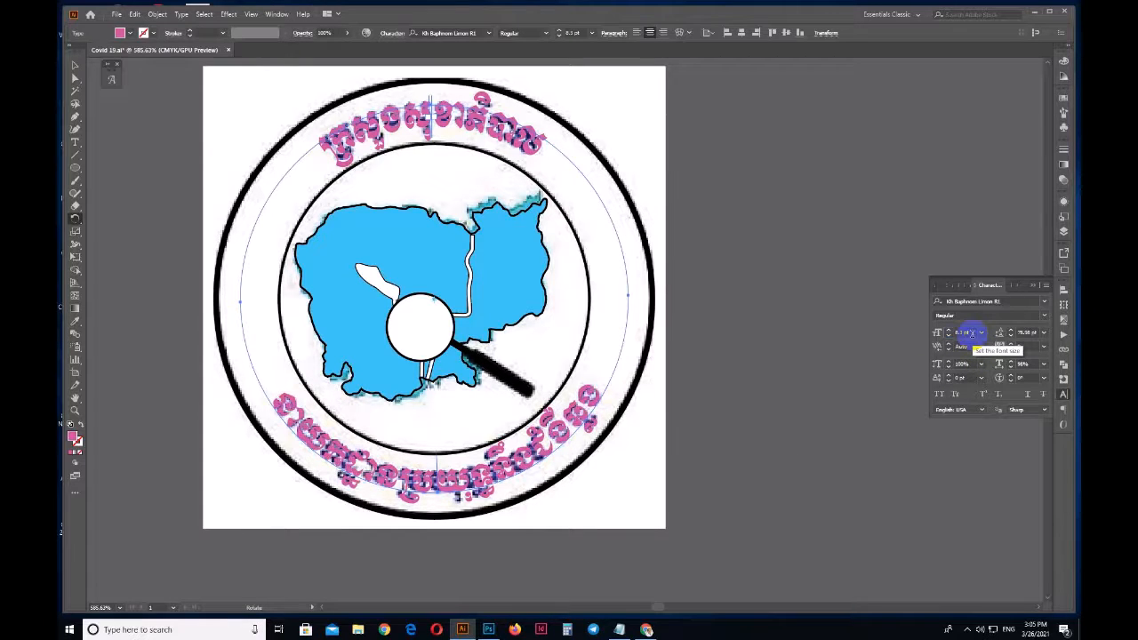
click(684, 466)
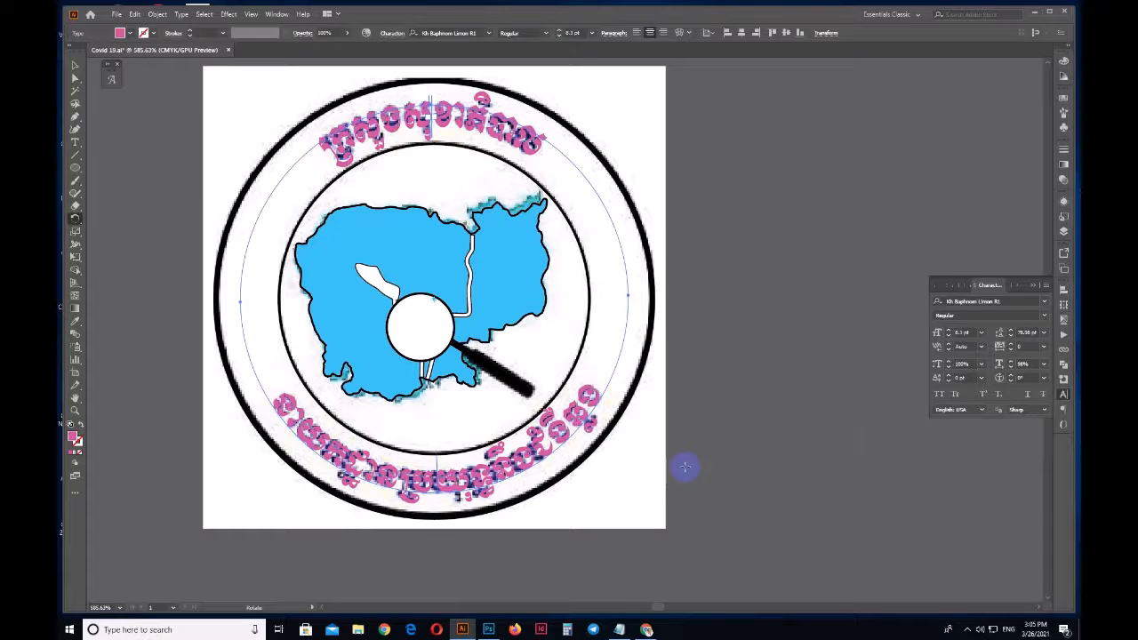
drag(512, 471, 518, 440)
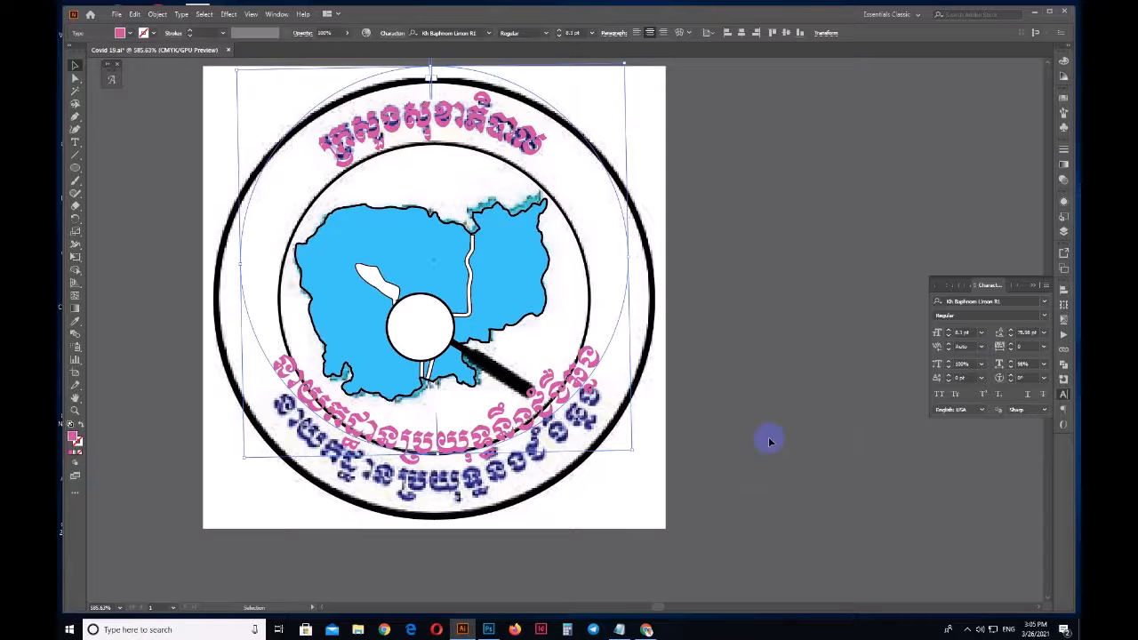
key(ctrl+z)
click(767, 453)
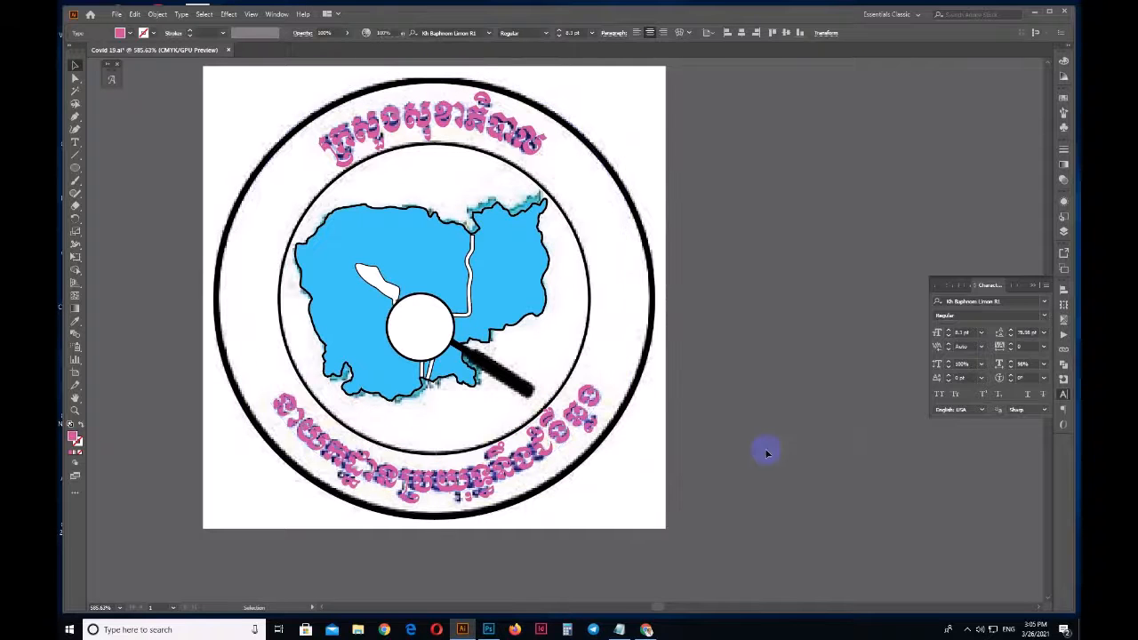
Move the whole vector logo off the blurry reference image to sit beside it, and select its upper path text.
scroll(684, 369, down, 4)
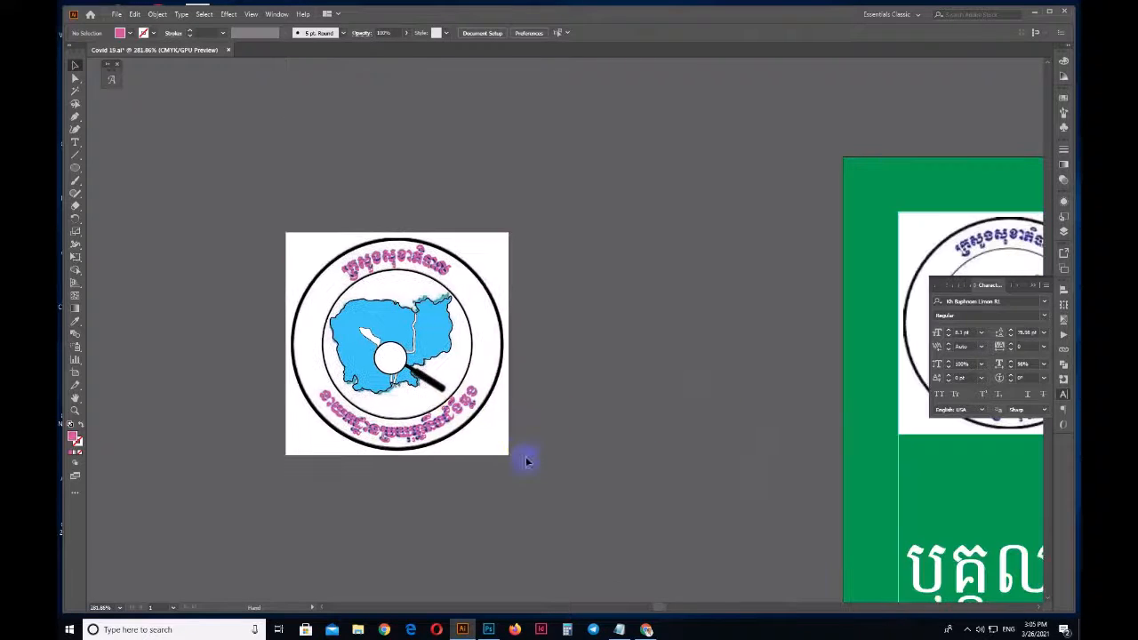
drag(287, 223, 634, 364)
click(734, 489)
drag(735, 498, 701, 491)
click(628, 265)
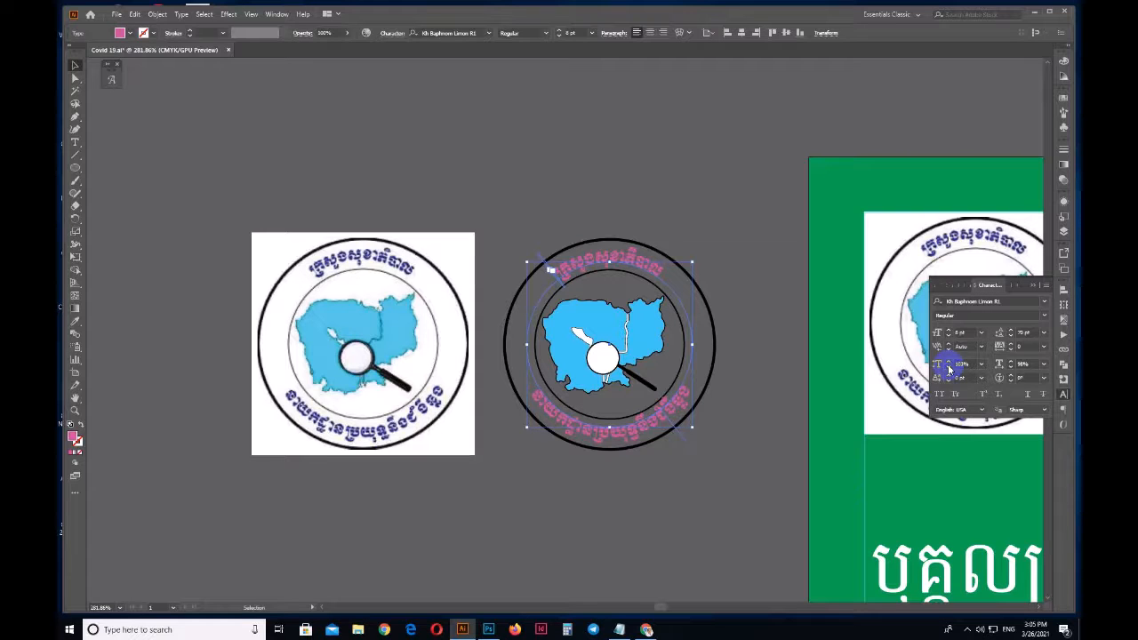
Enlarge the upper path text and the lower path text slightly about their centres, towards the outer ring.
click(949, 368)
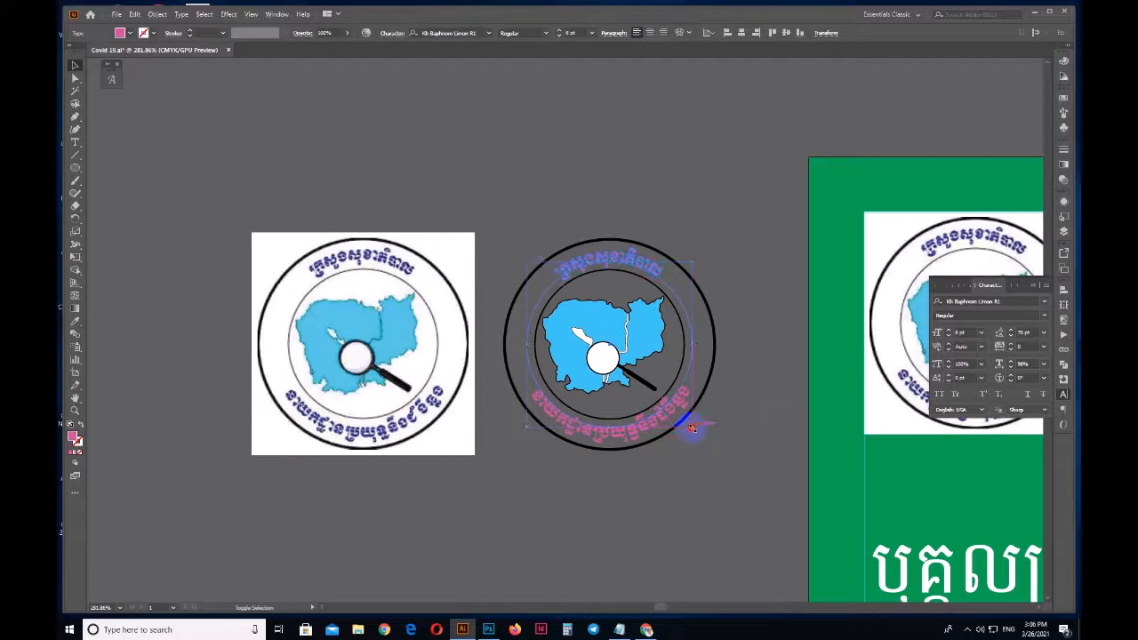
drag(692, 427, 695, 430)
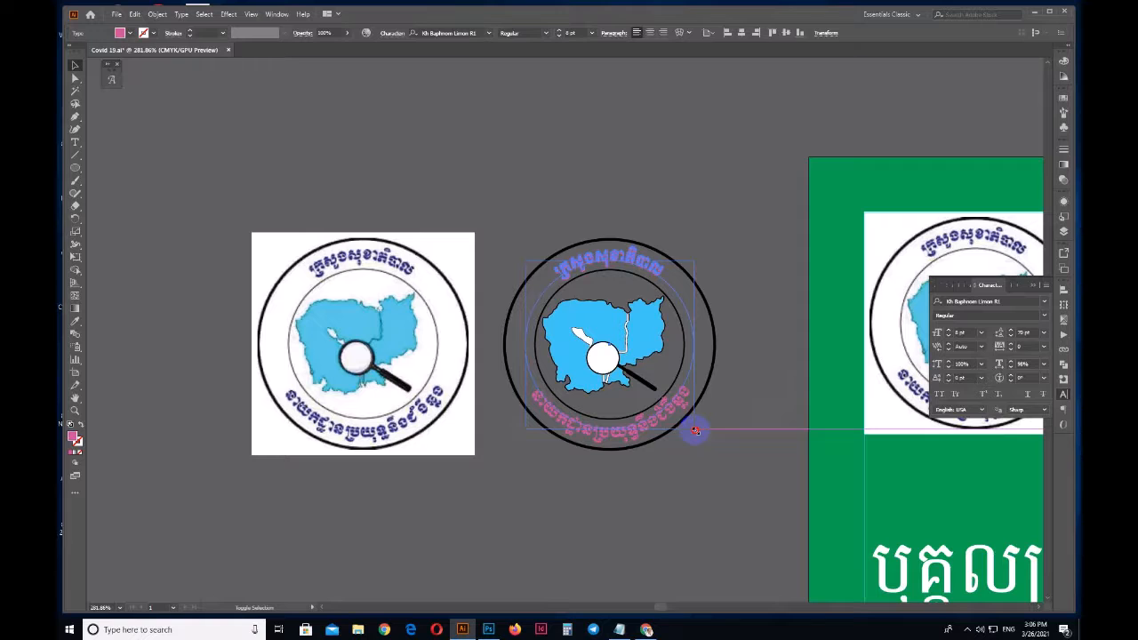
click(782, 439)
click(669, 425)
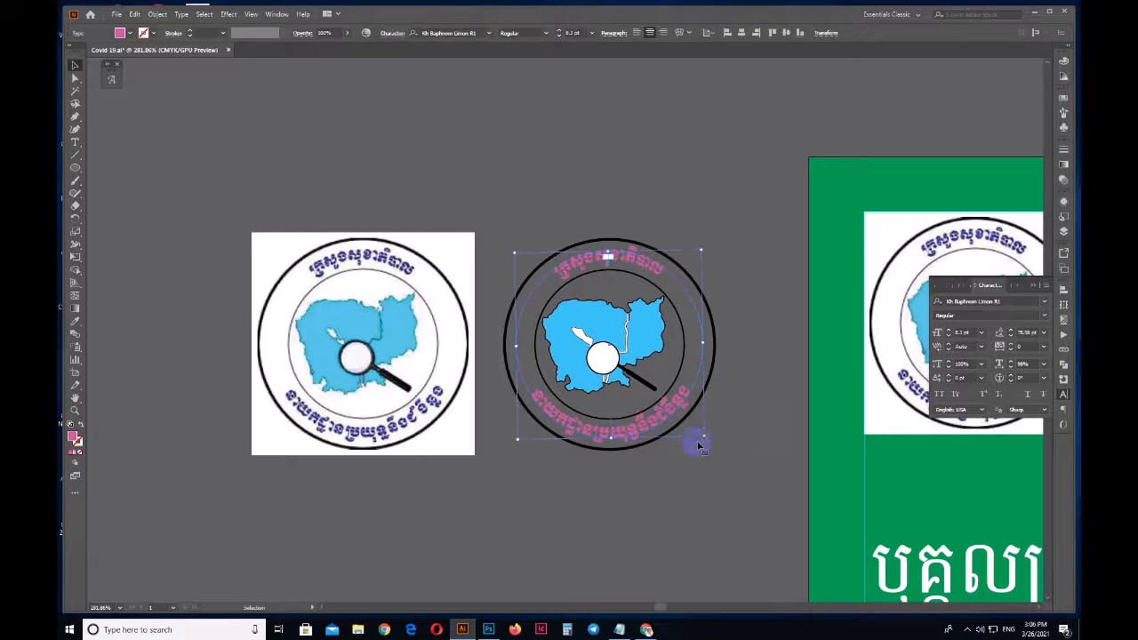
drag(706, 435, 706, 433)
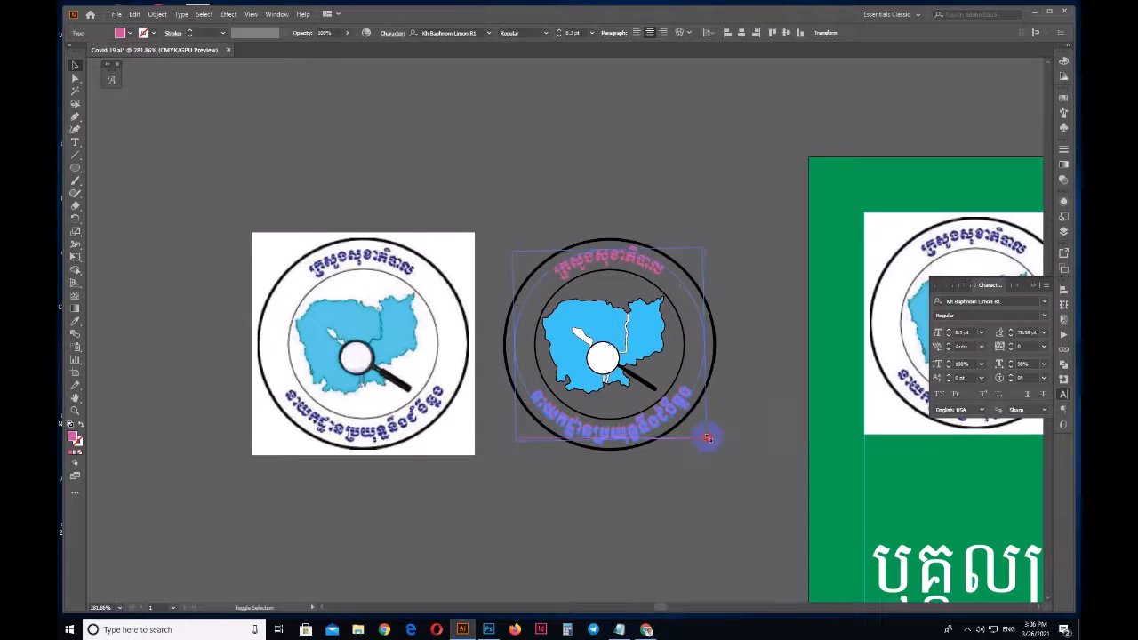
click(767, 472)
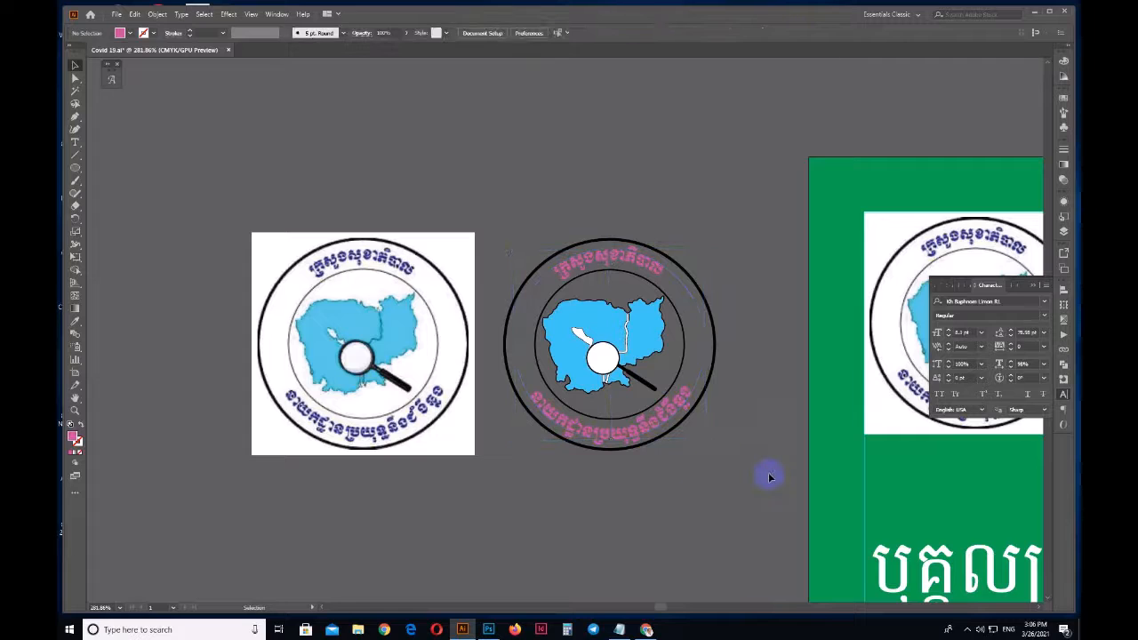
Show the rulers and place a vertical guide across the vector logo.
click(647, 437)
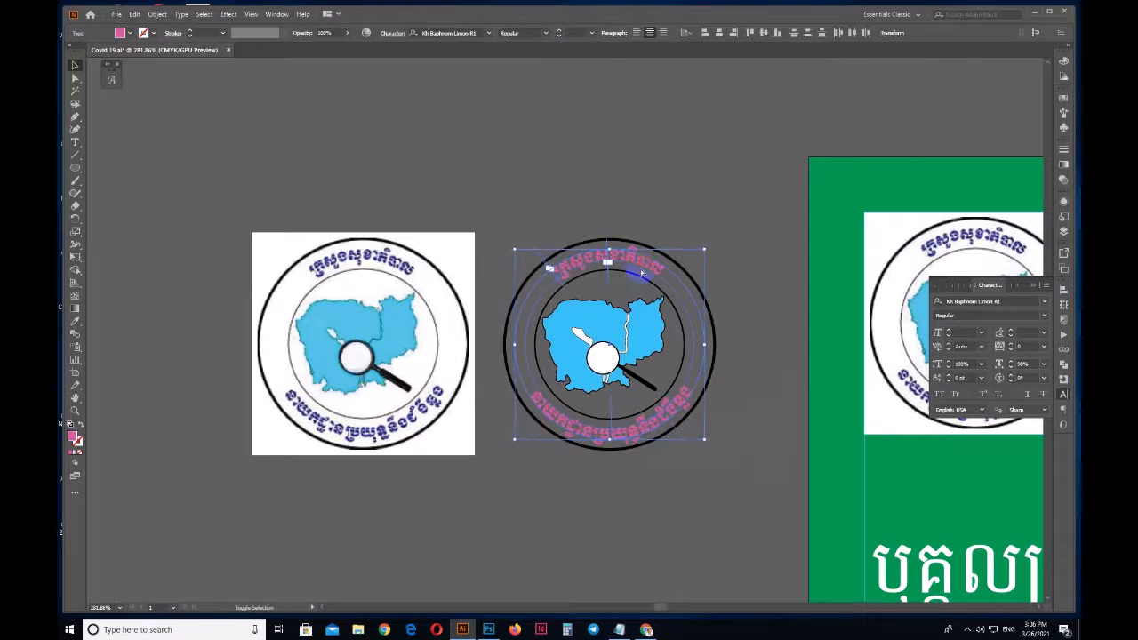
key(a)
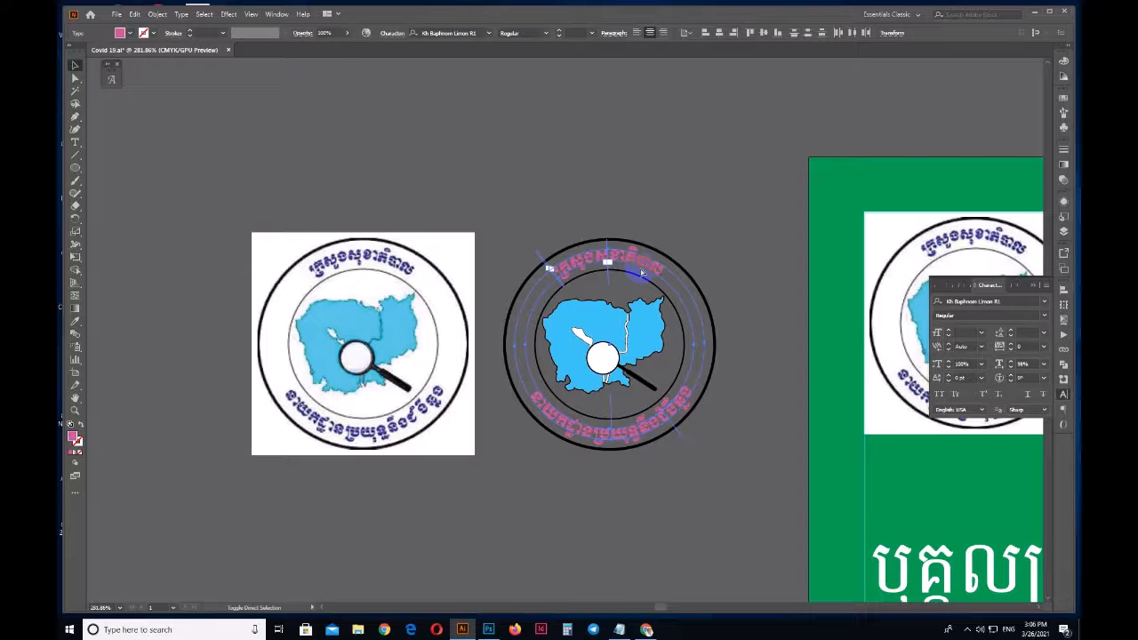
drag(710, 326, 594, 318)
drag(610, 302, 370, 360)
key(ctrl+r)
key(v)
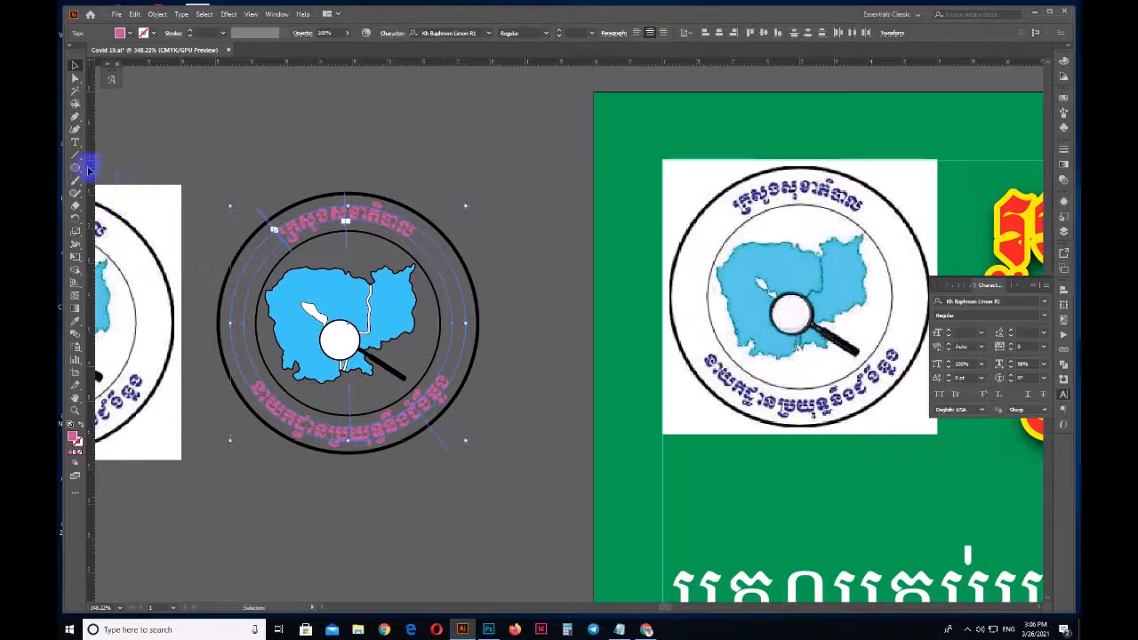
drag(389, 213, 388, 212)
click(467, 178)
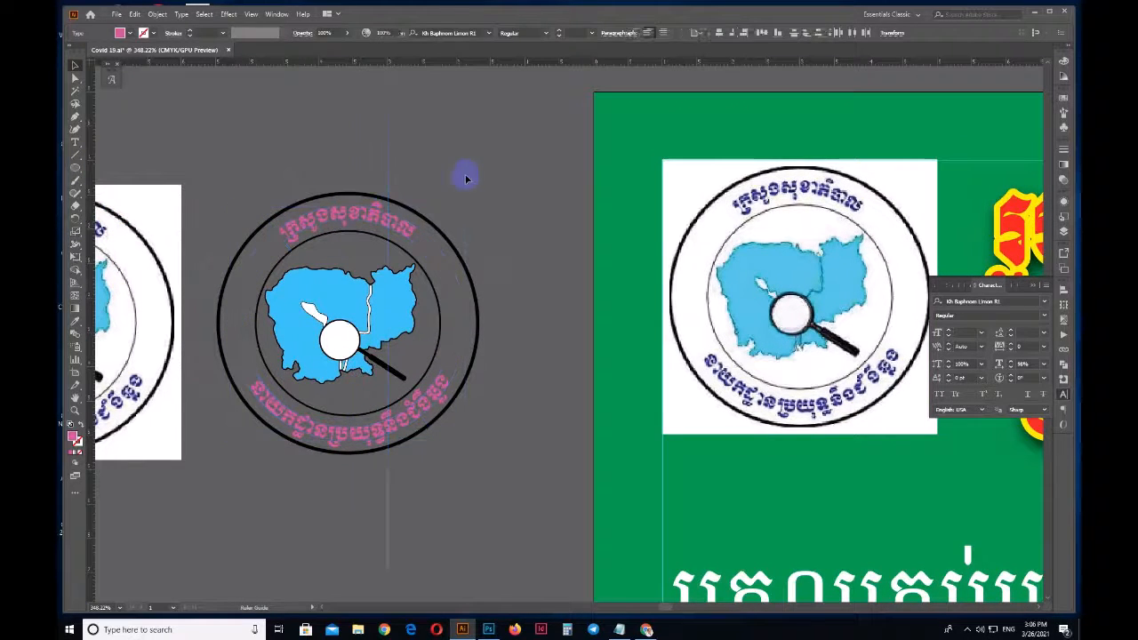
Align the vertical guide to the horizontal centre of the logo's outer ring.
click(395, 191)
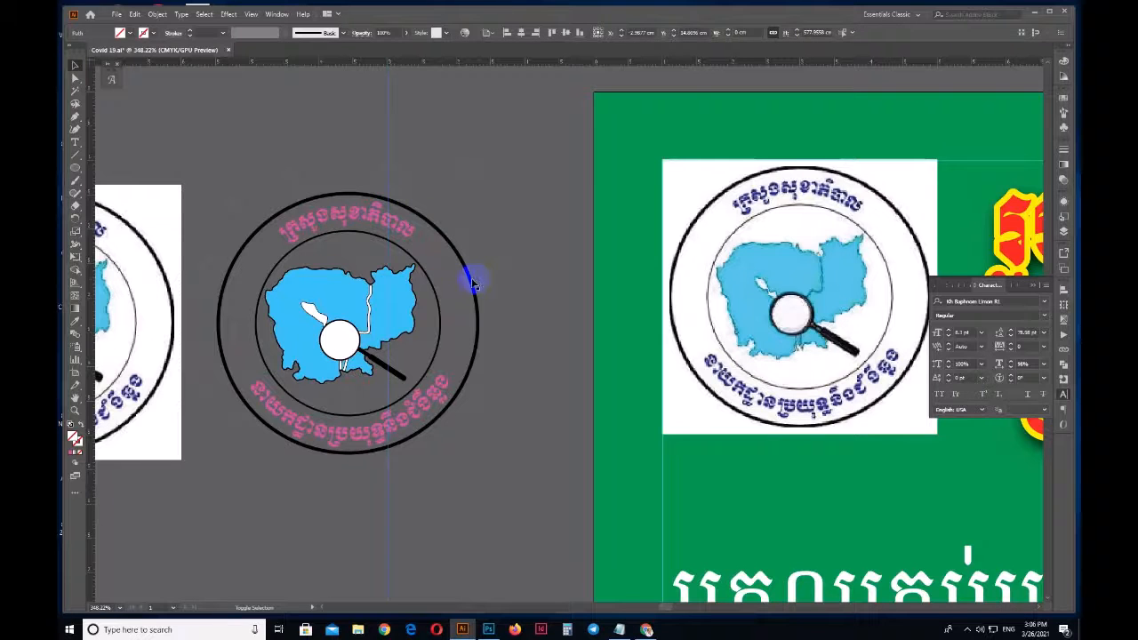
click(473, 283)
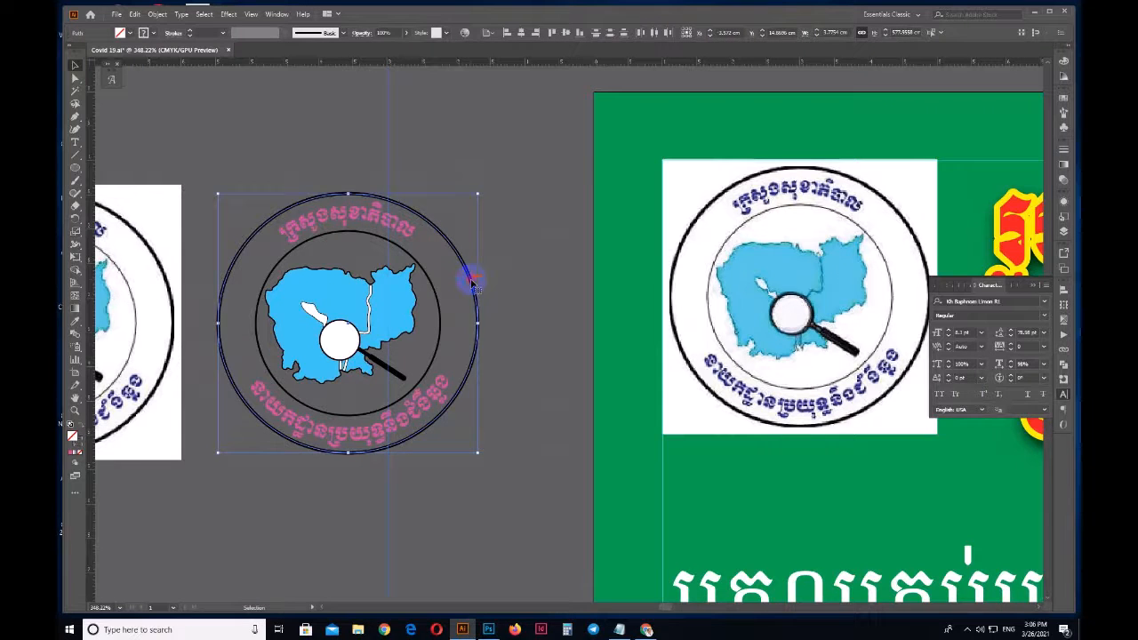
click(522, 33)
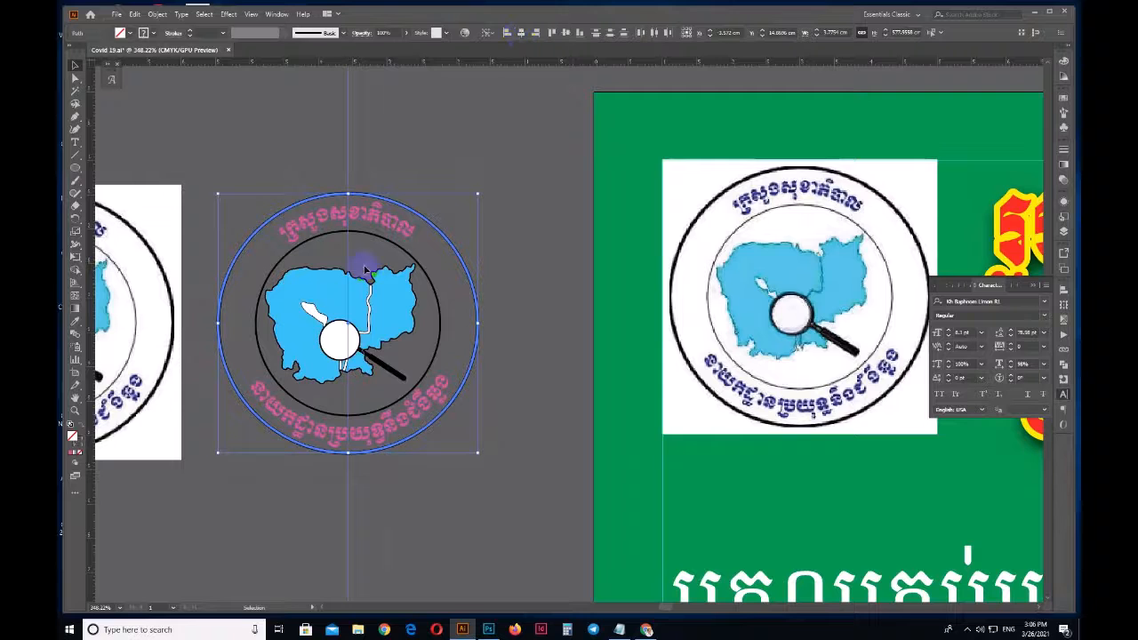
Rotate the lower path text slightly so it is centred on the vertical guide, and delete the guide.
click(372, 216)
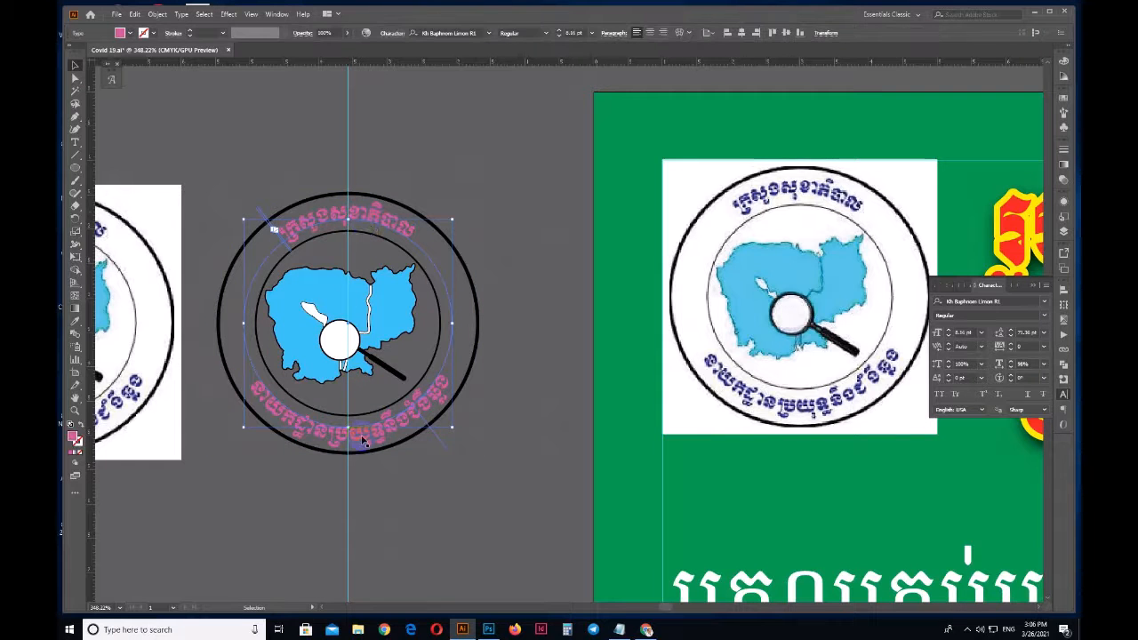
scroll(382, 455, up, 3)
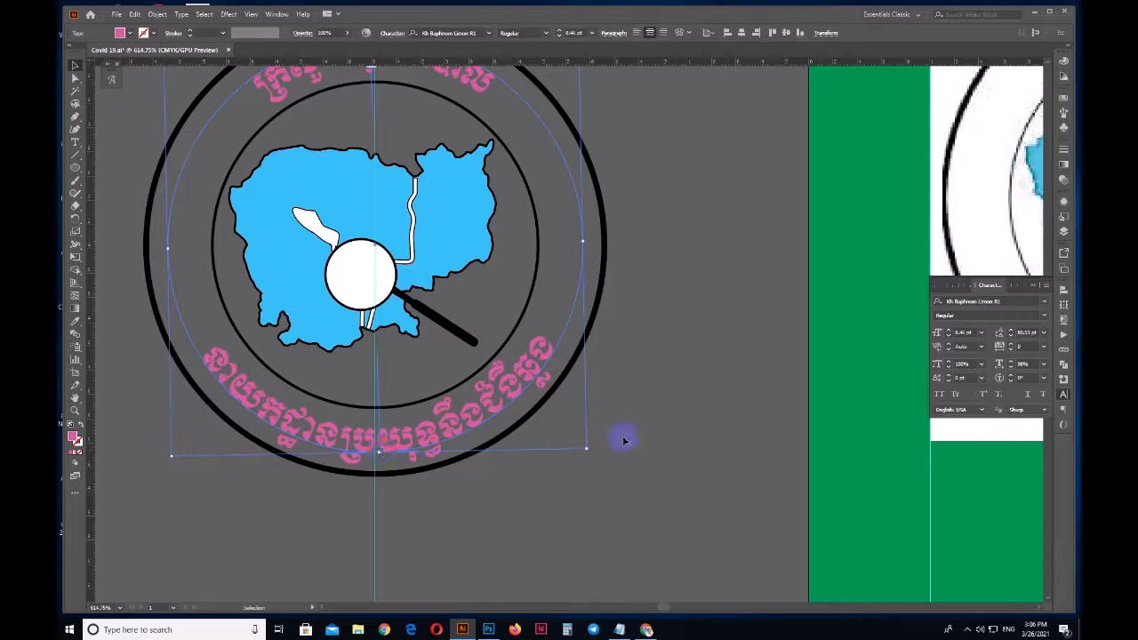
key(r)
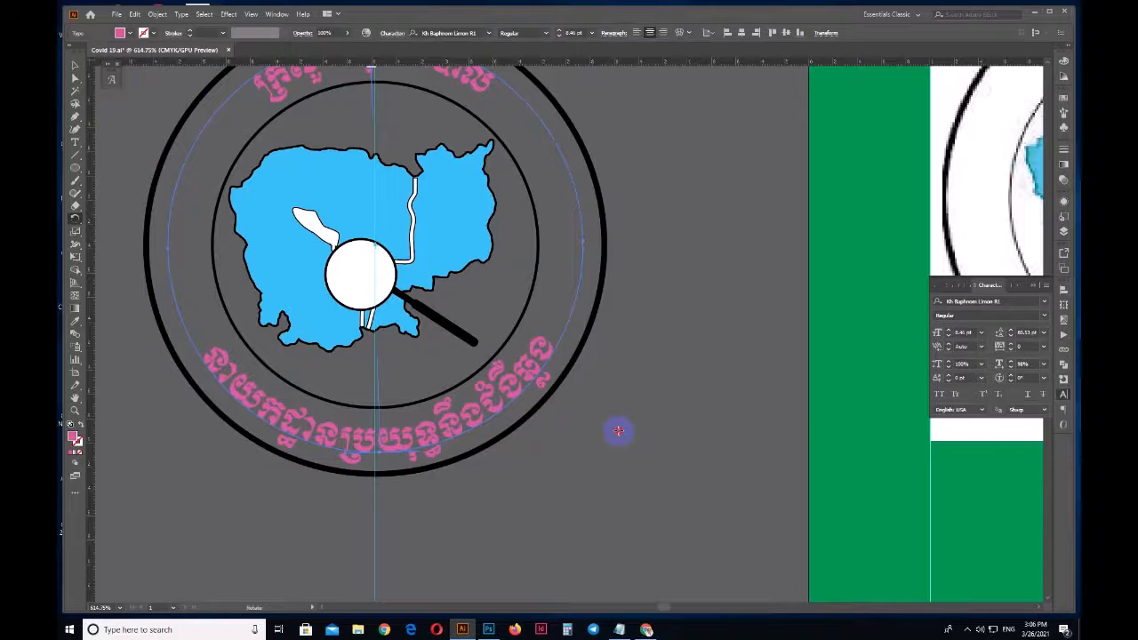
drag(618, 431, 614, 434)
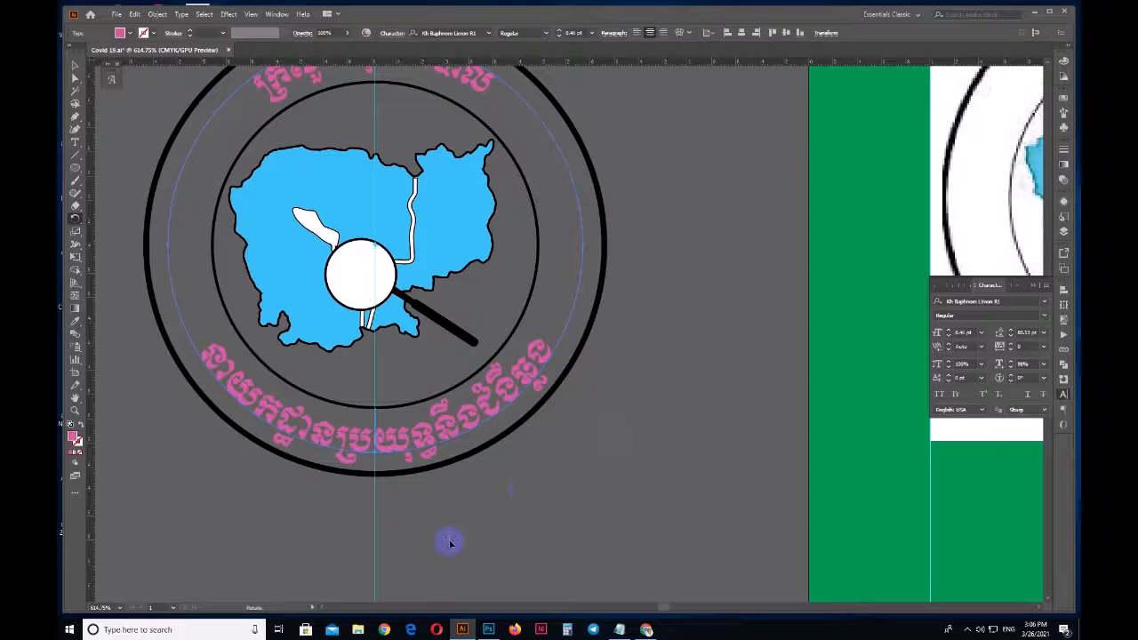
key(v)
click(355, 569)
Convert the upper and lower path texts to outlines.
click(420, 455)
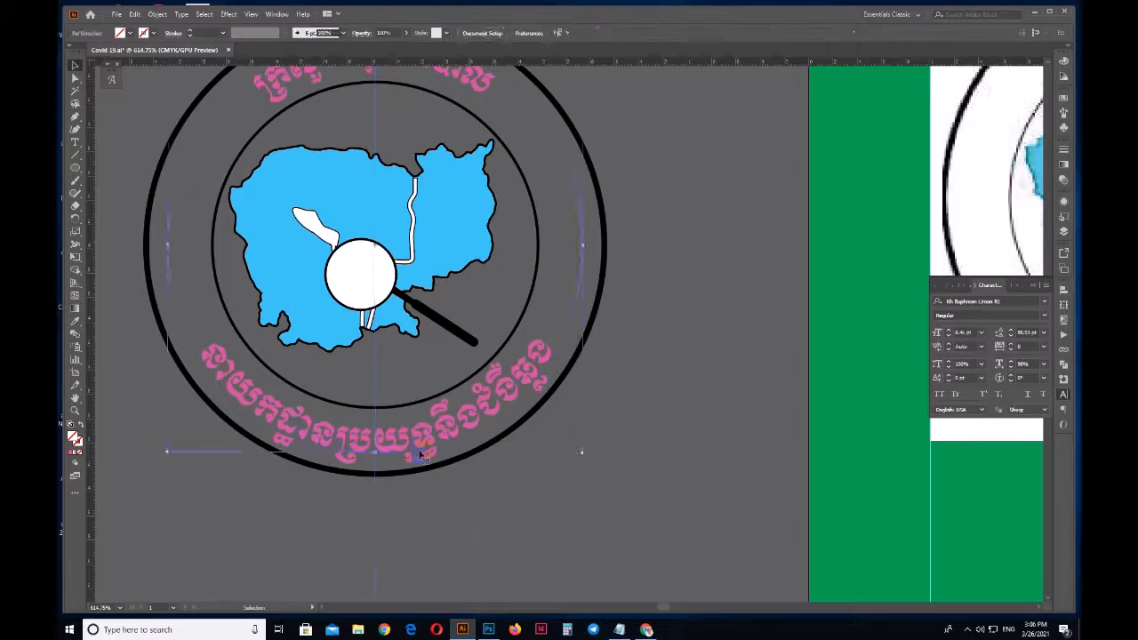
scroll(586, 257, up, 3)
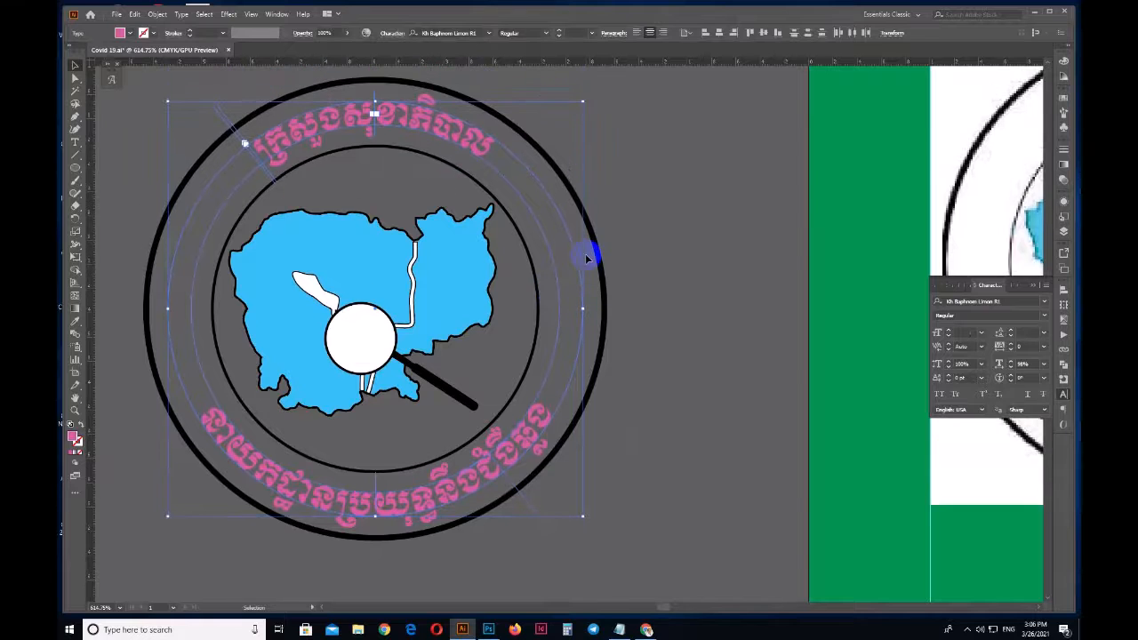
key(ctrl+shift+o)
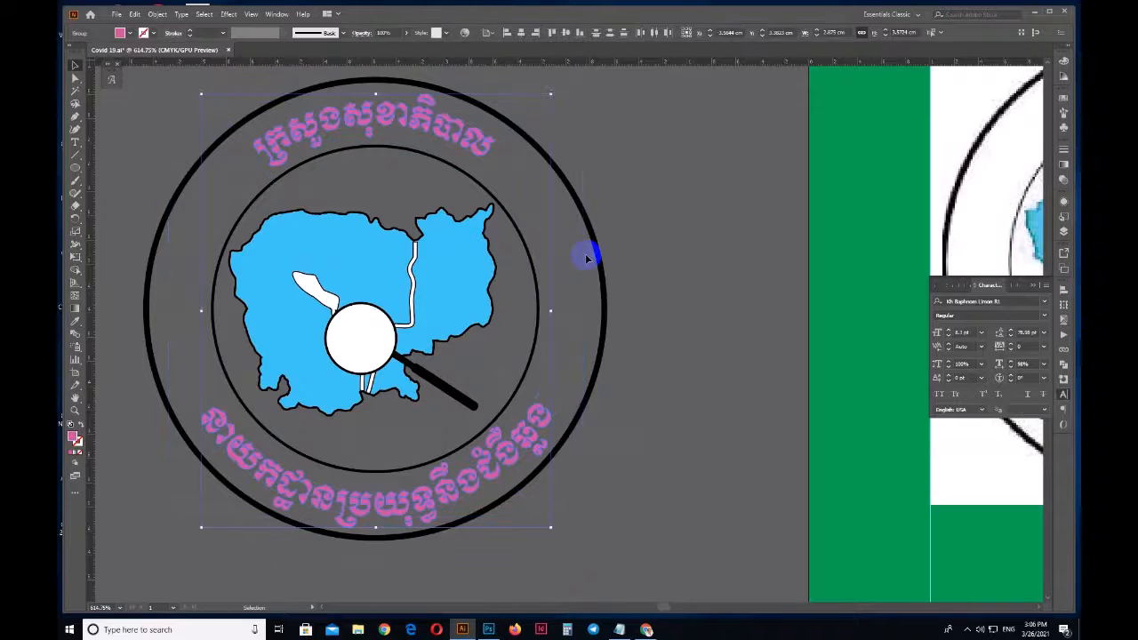
Fill the outlined ring lettering with dark blue, C 100, M 100, Y 0, K 0.
drag(586, 253, 616, 285)
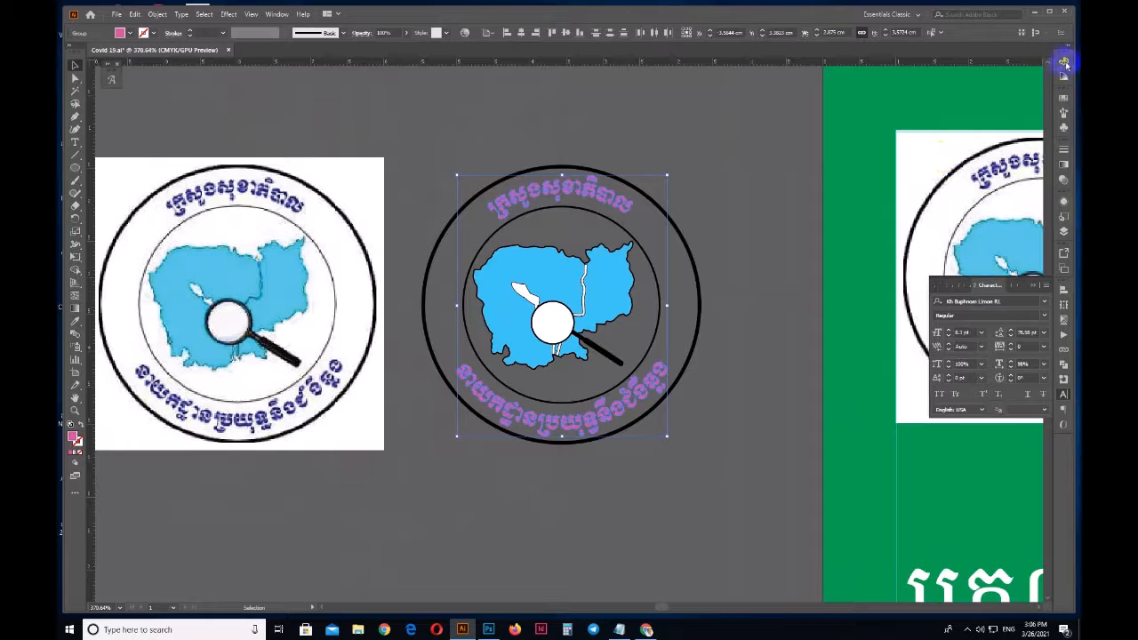
click(1064, 61)
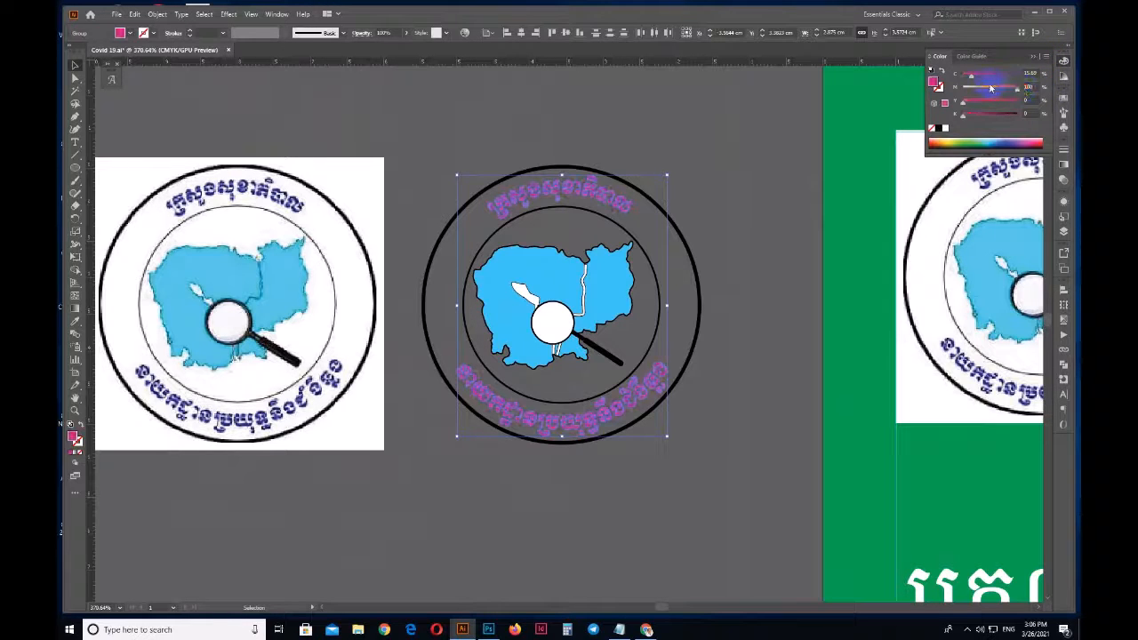
drag(986, 81, 1020, 79)
click(736, 196)
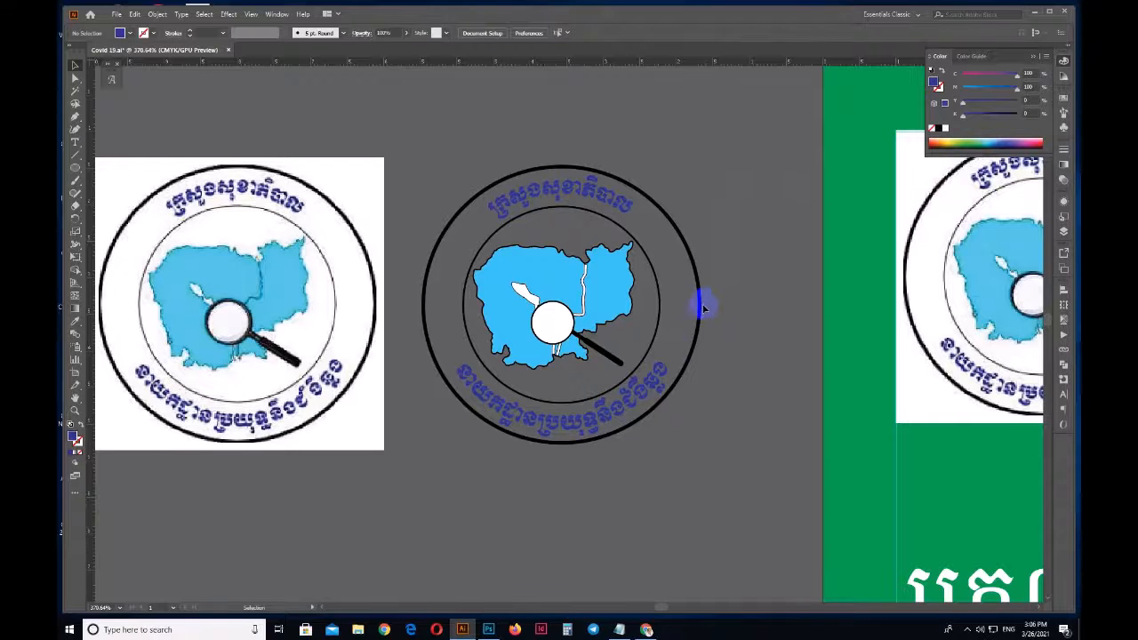
Thicken the black stroke around the vector logo's magnifying glass lens to resemble the reference image.
drag(715, 369, 754, 365)
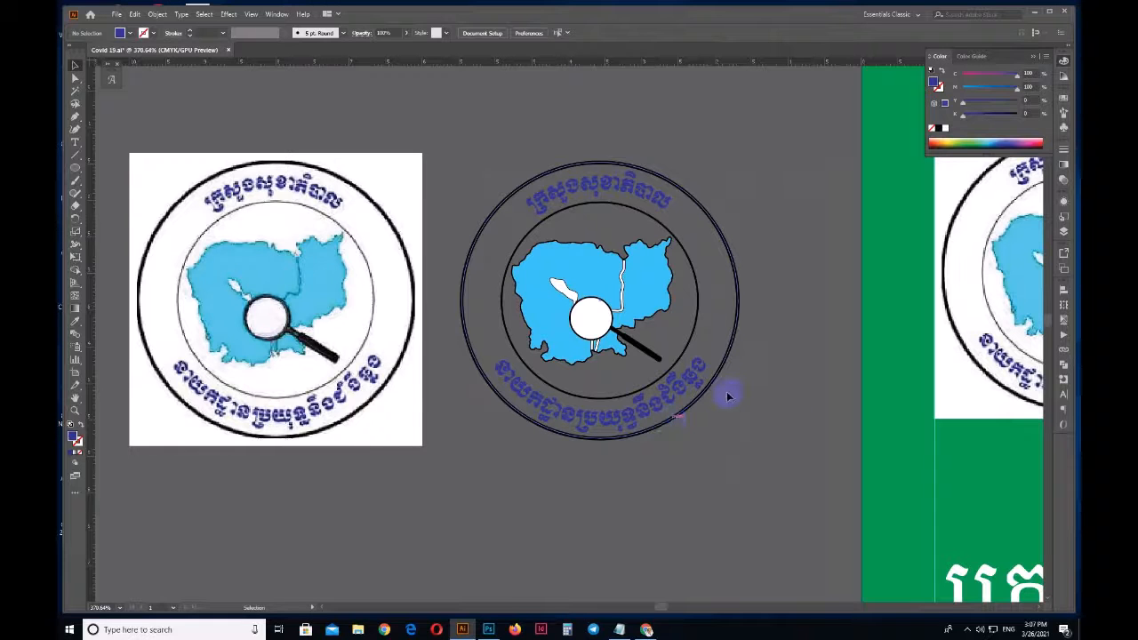
scroll(600, 440, right, 1)
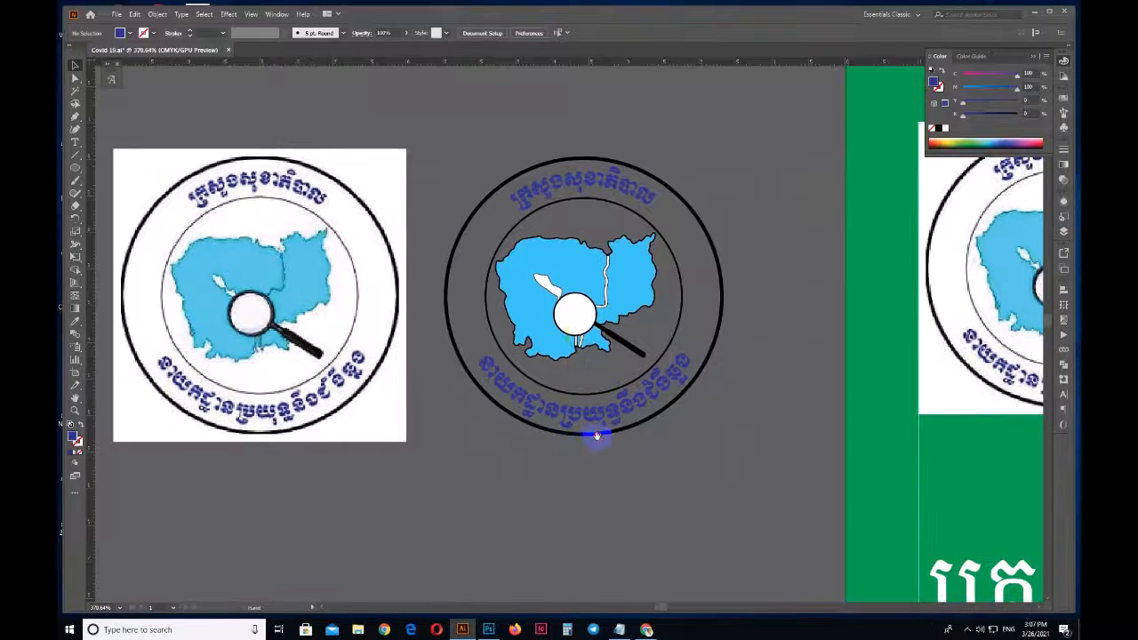
click(576, 318)
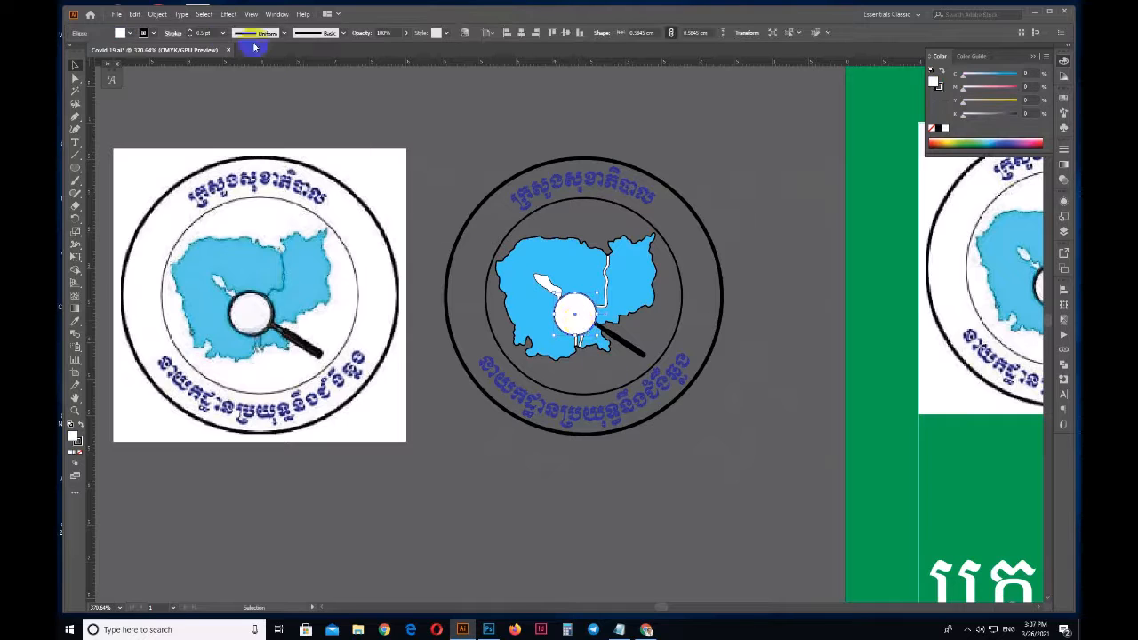
click(203, 32)
click(190, 31)
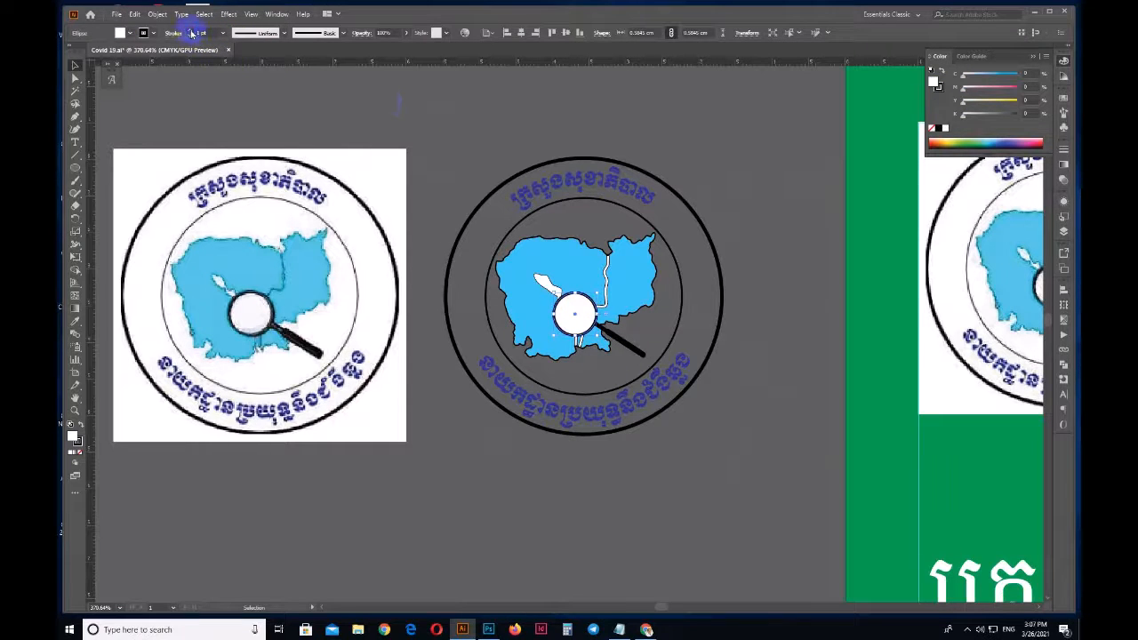
click(190, 32)
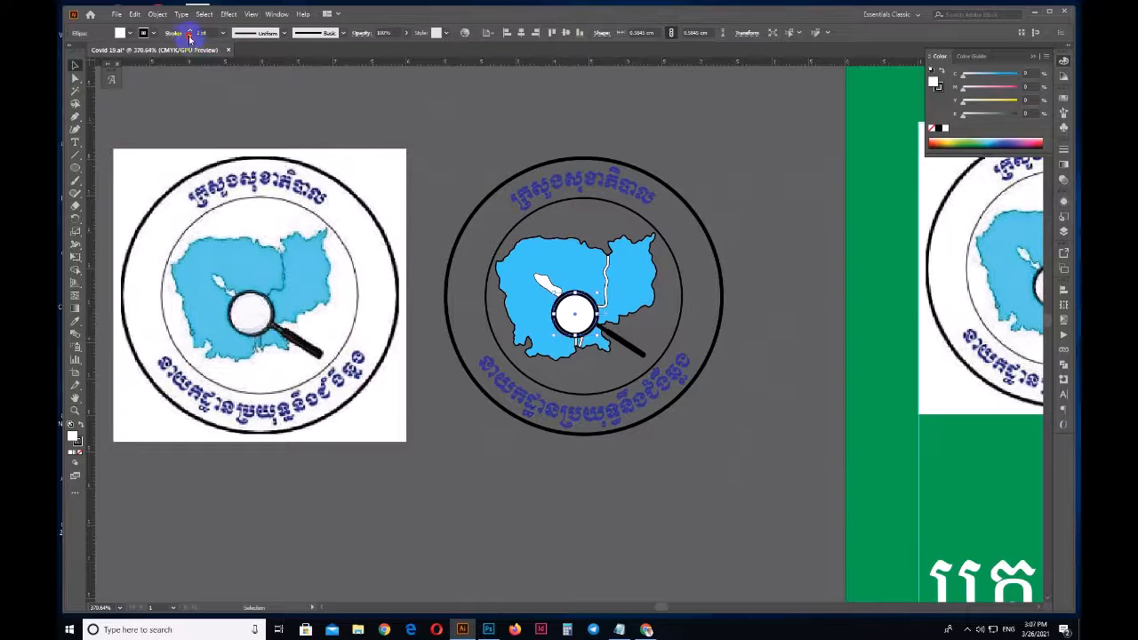
Add a black stroke to the magnifying glass handle and undo the last increase of its weight.
click(637, 356)
click(628, 347)
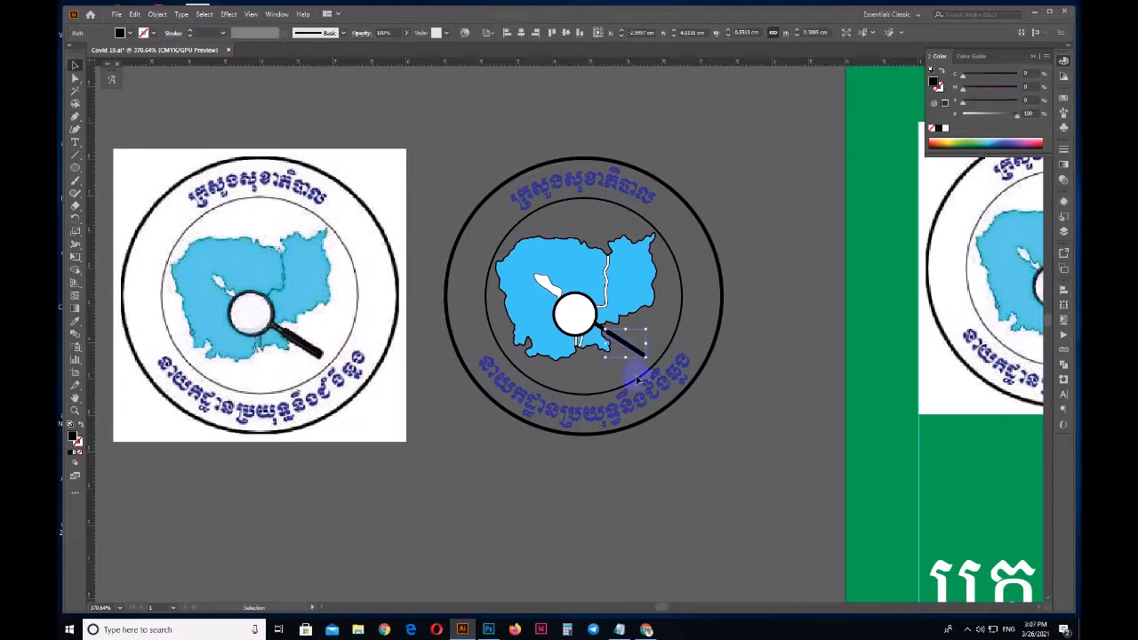
click(191, 33)
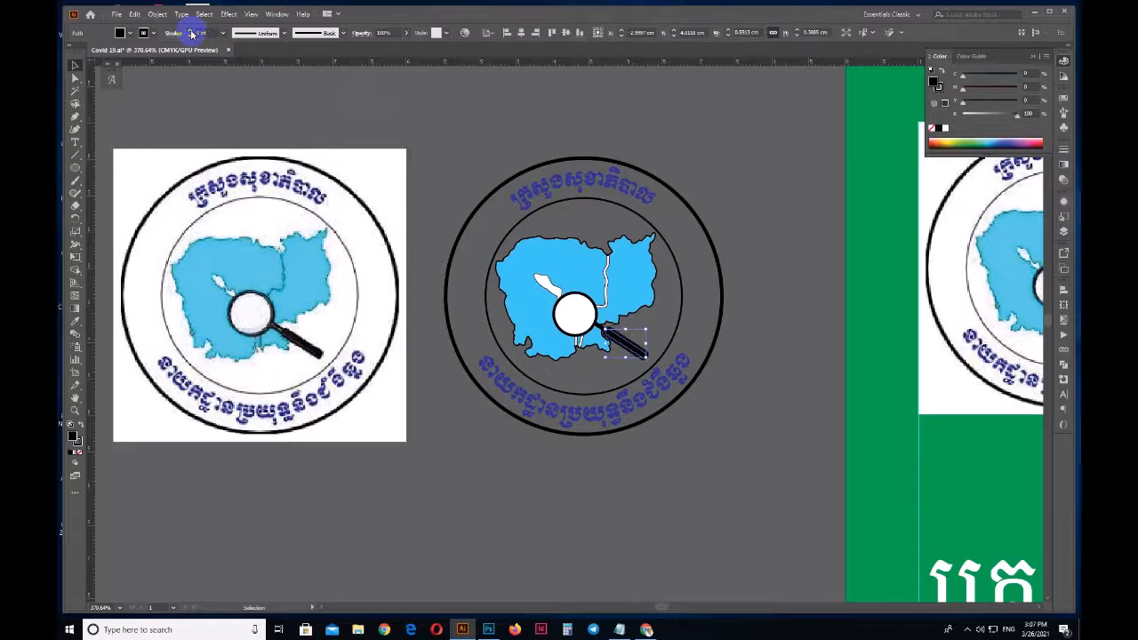
click(438, 103)
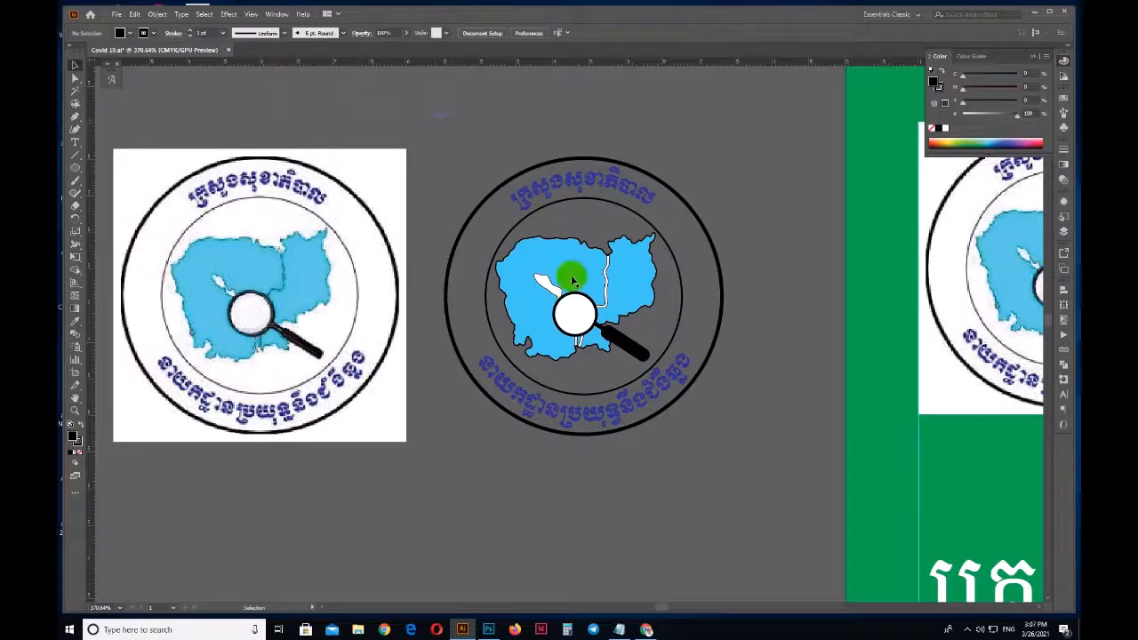
key(ctrl+z)
click(759, 384)
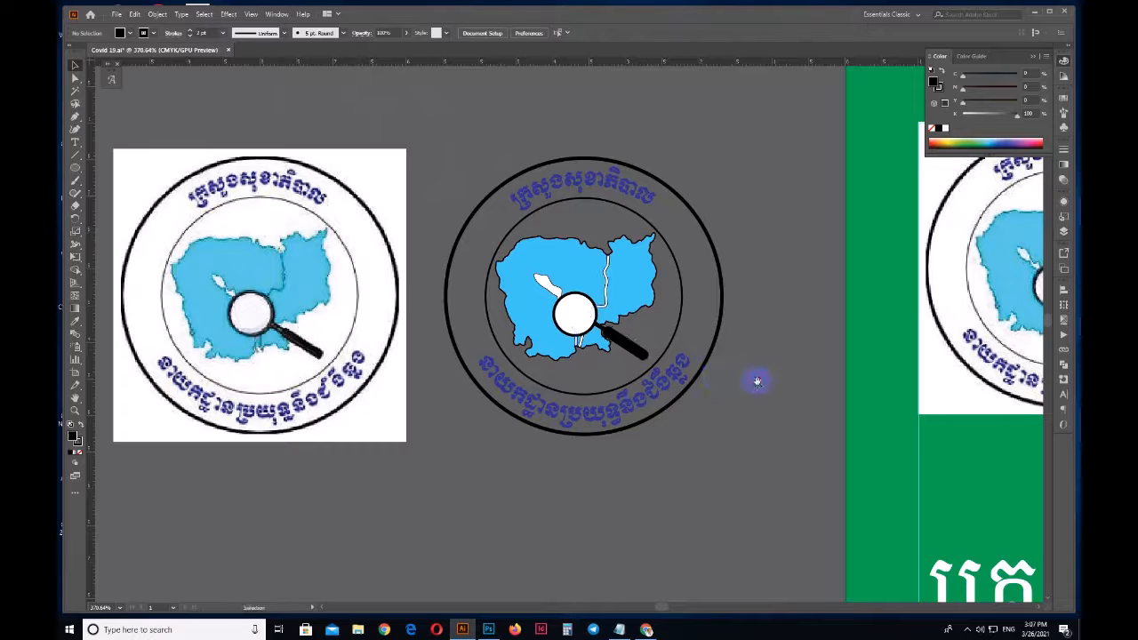
Group all parts of the vector logo and scale the group proportionally to 3.8 cm wide.
drag(739, 382, 674, 399)
drag(689, 480, 356, 166)
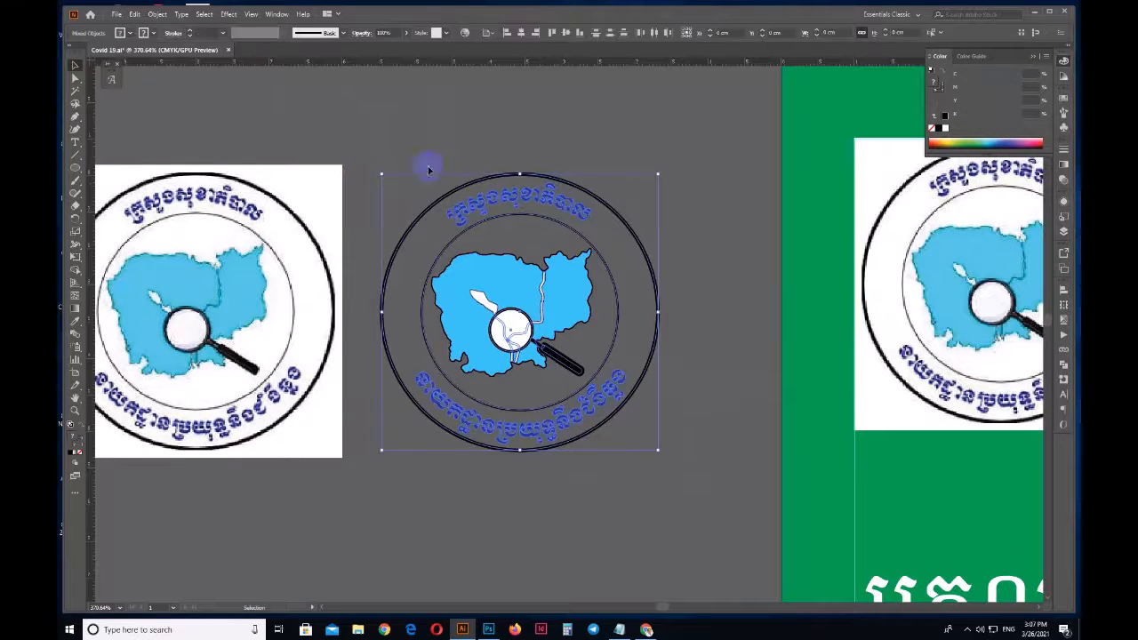
key(a)
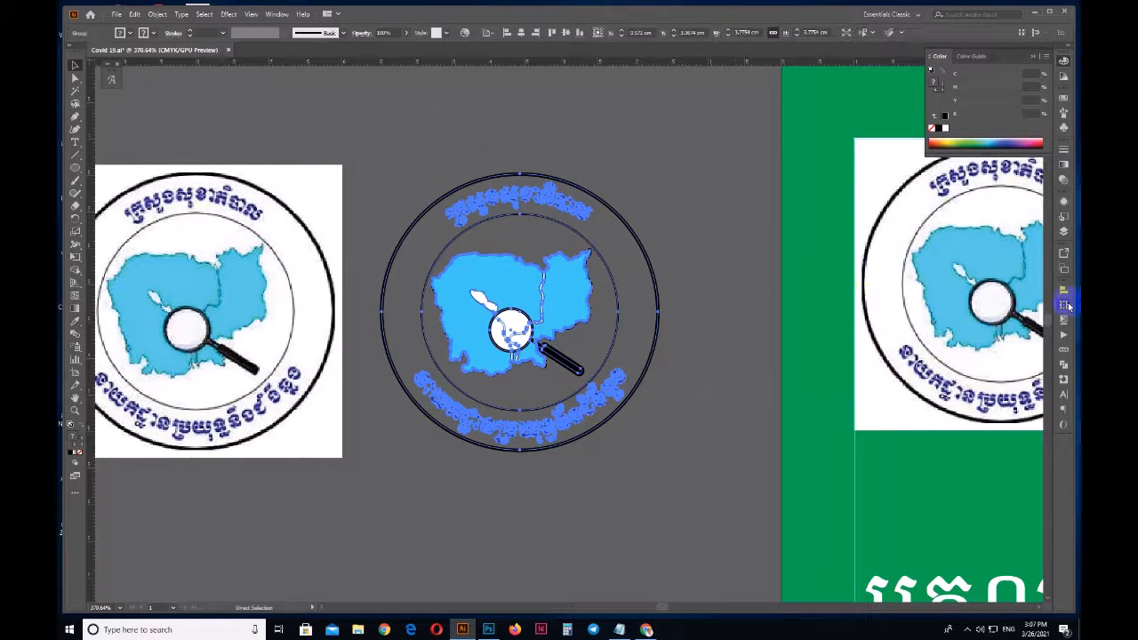
click(1067, 306)
click(1015, 301)
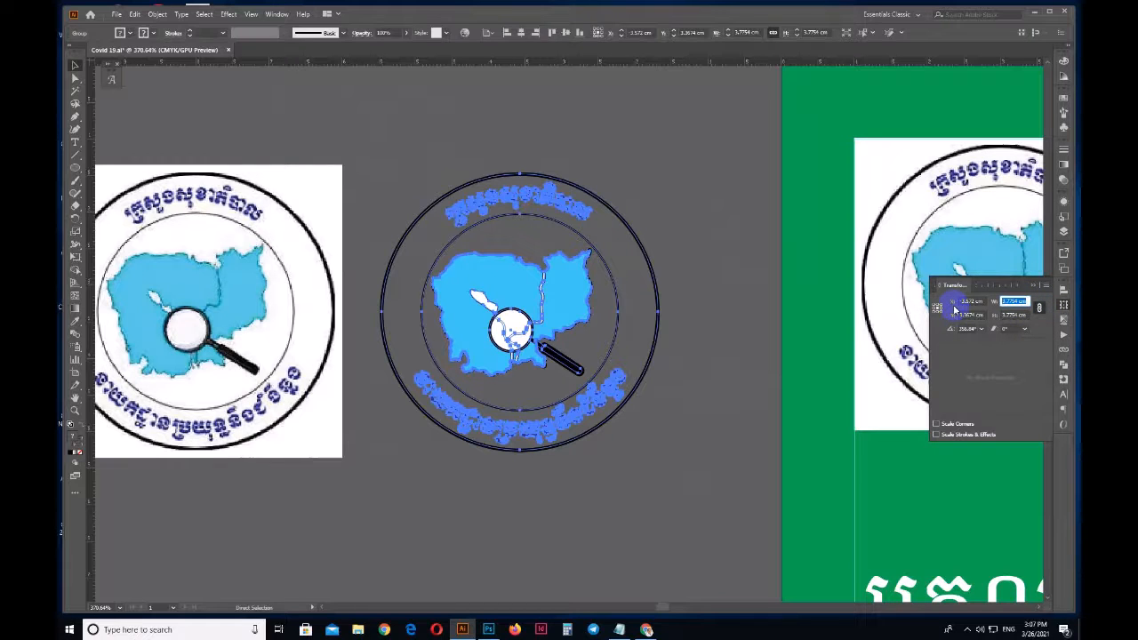
text(3.8)
key(Return)
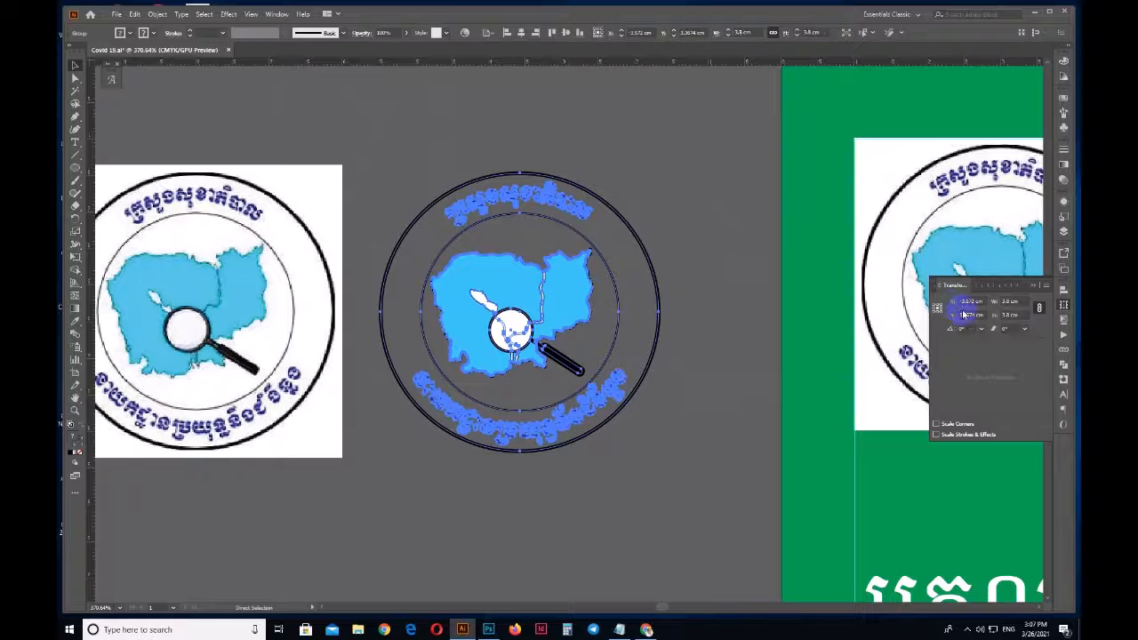
Draw a 4 x 4 cm square over the vector logo.
click(703, 343)
key(m)
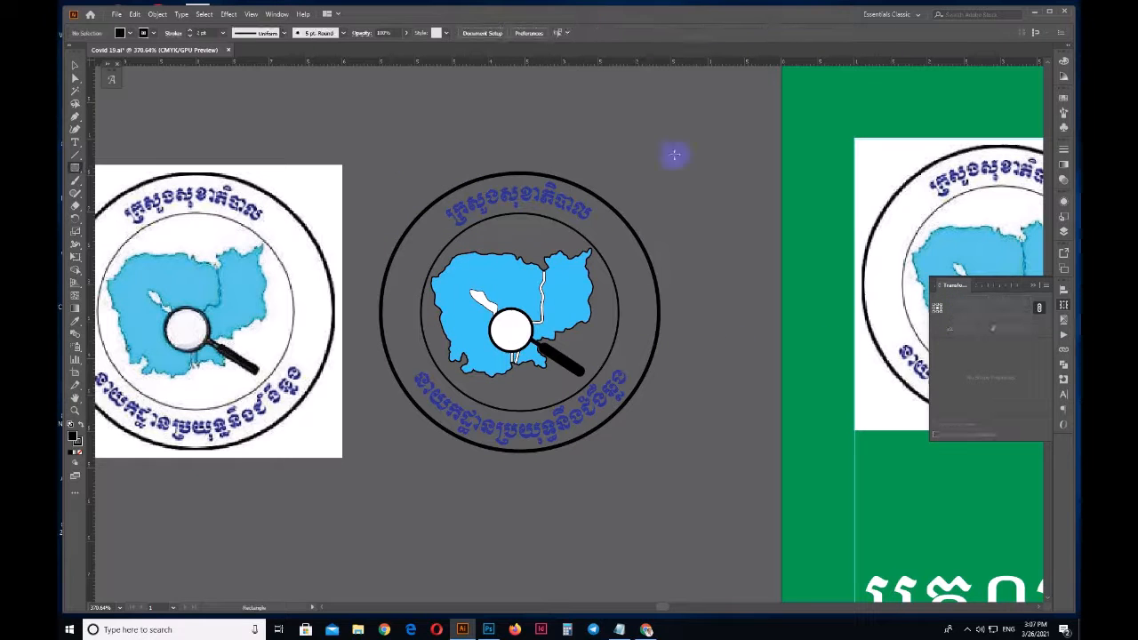
scroll(617, 315, down, 2)
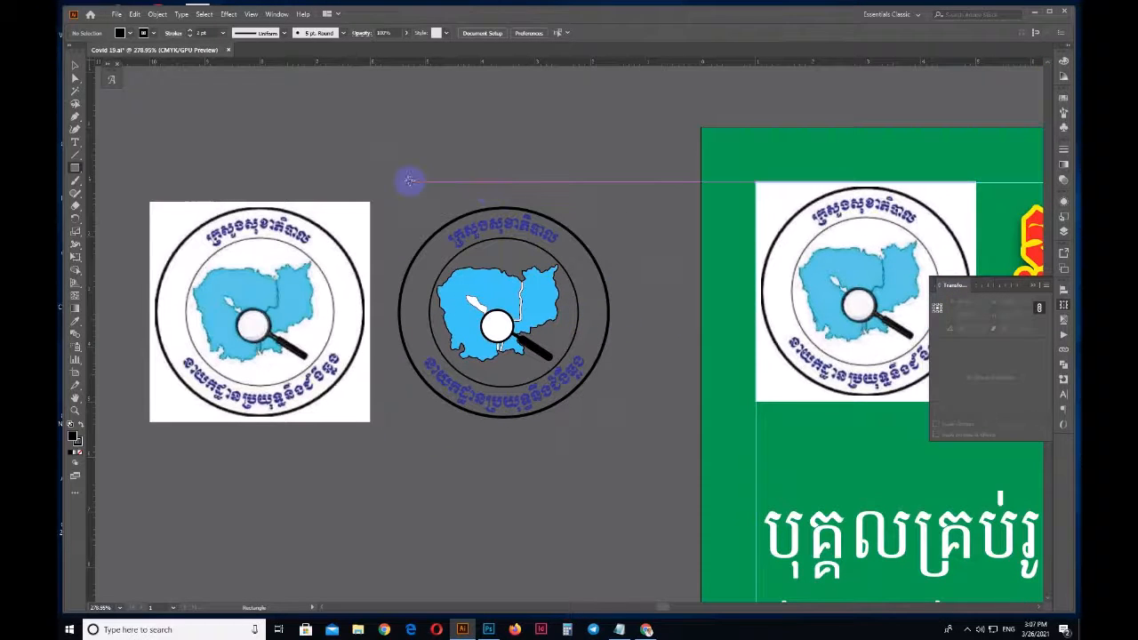
click(410, 182)
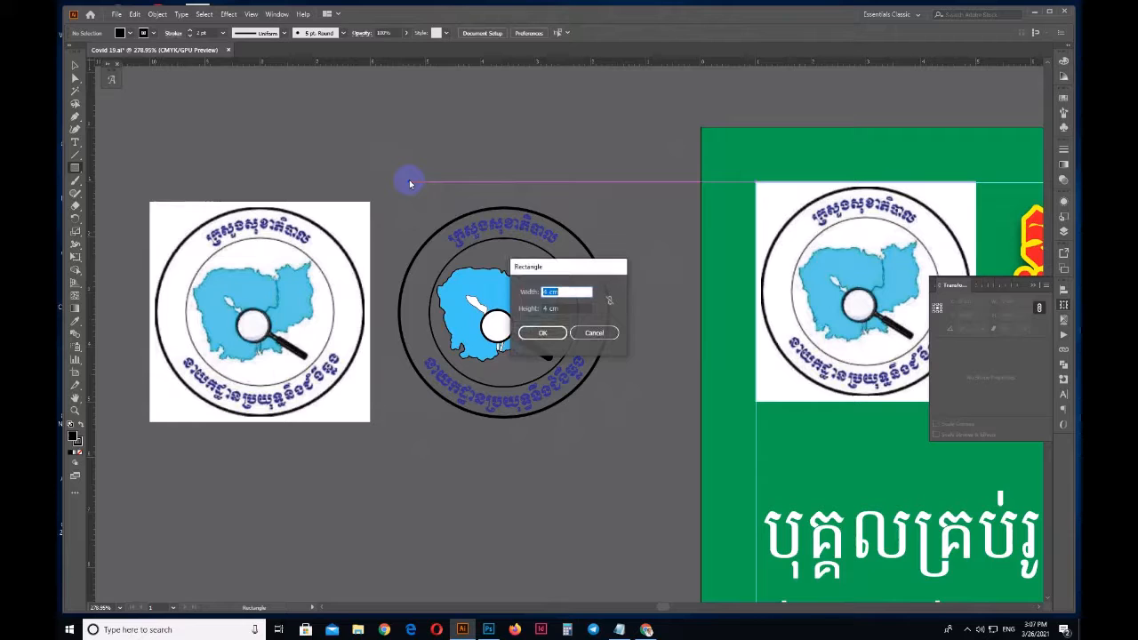
key(Return)
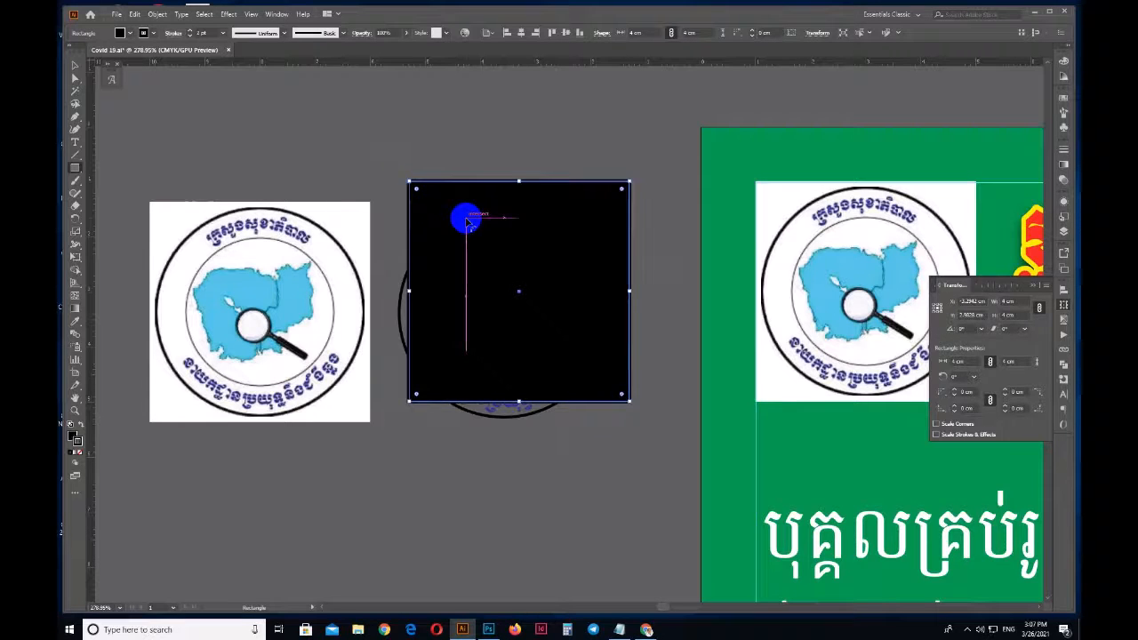
Fill the new square with white, remove its stroke and send it behind the vector logo.
key(slash)
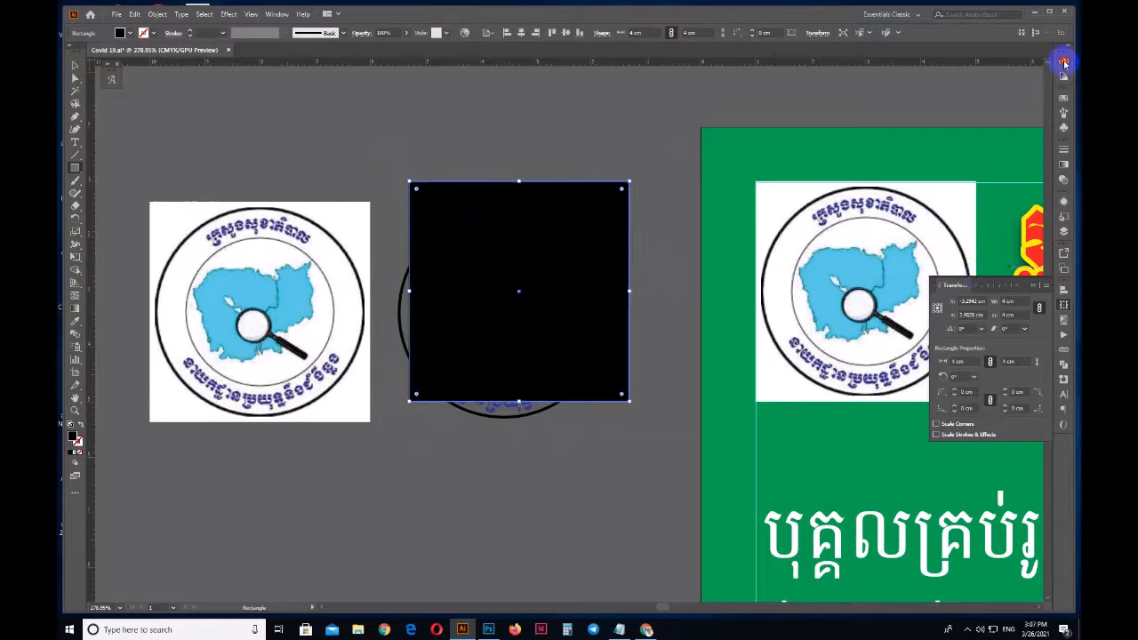
click(1064, 61)
click(944, 130)
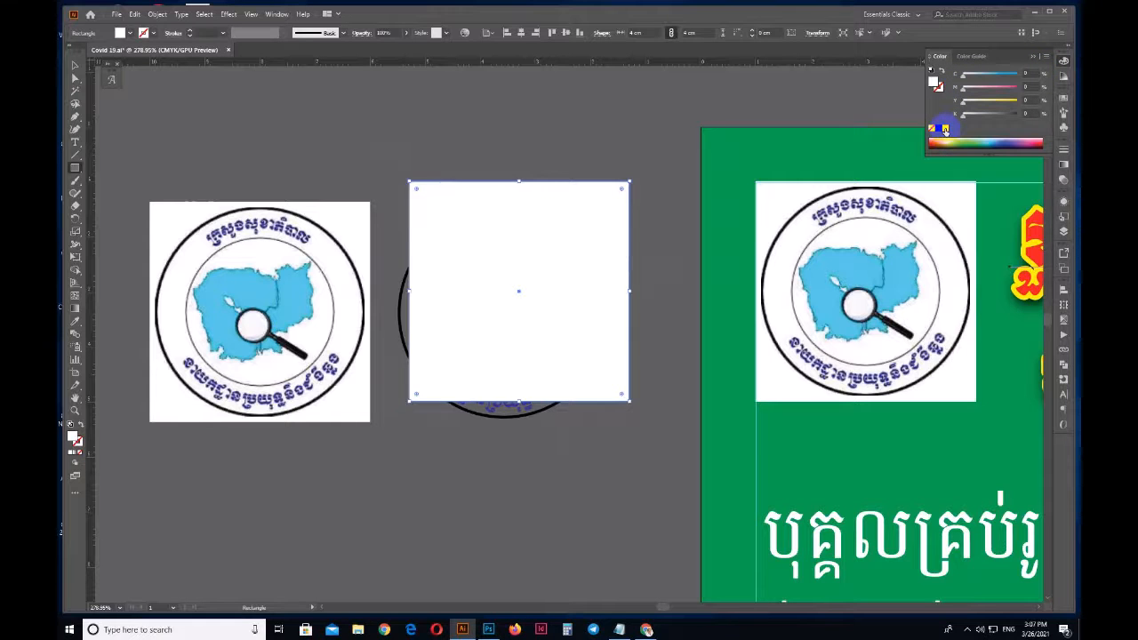
key(ctrl+shift+bracketleft)
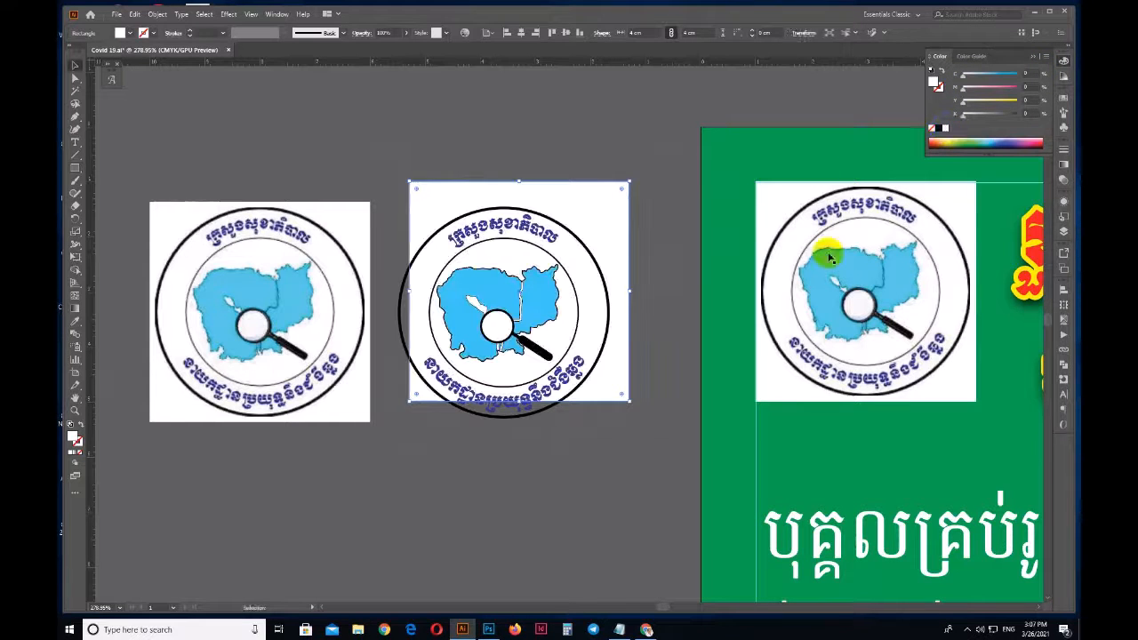
Centre the white square horizontally and vertically on the vector logo and group the two.
click(555, 482)
click(481, 304)
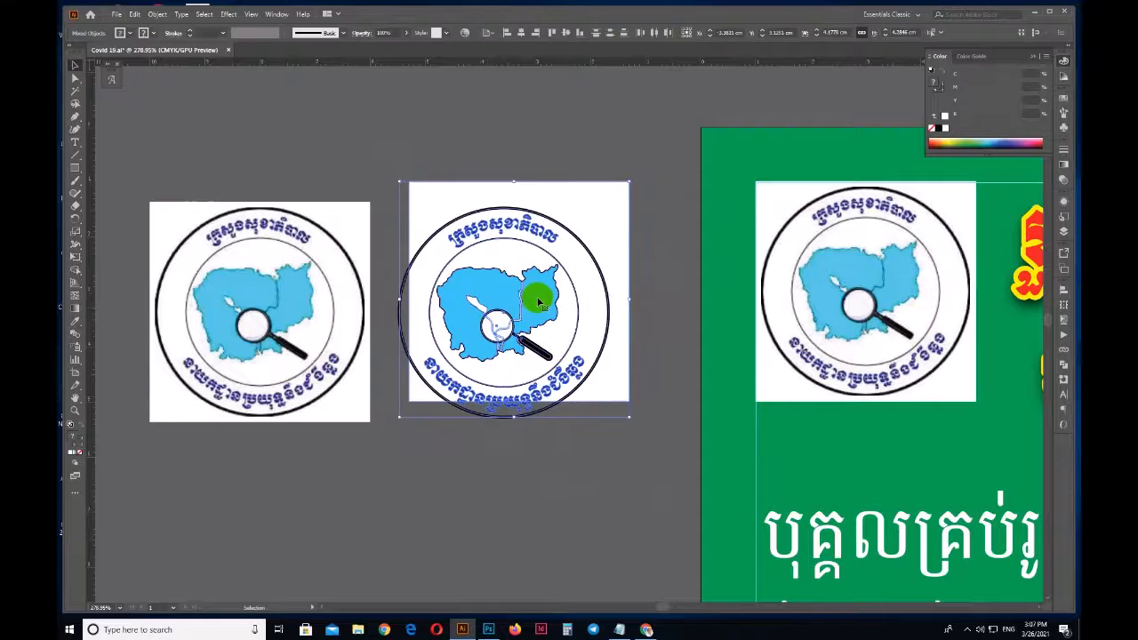
click(537, 299)
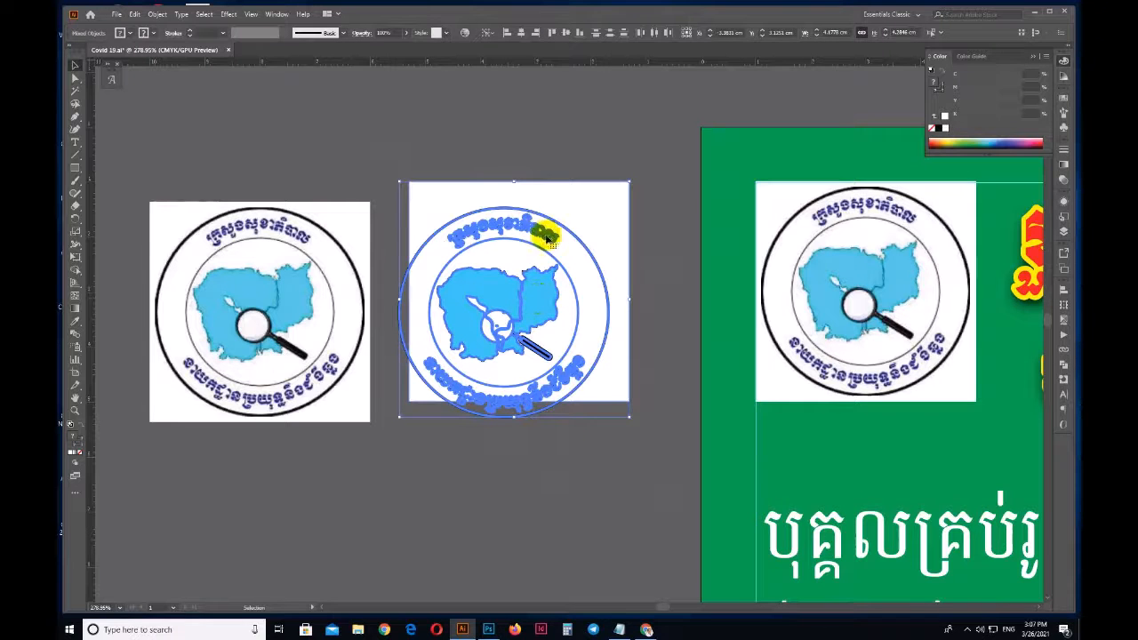
click(565, 33)
click(521, 33)
click(483, 139)
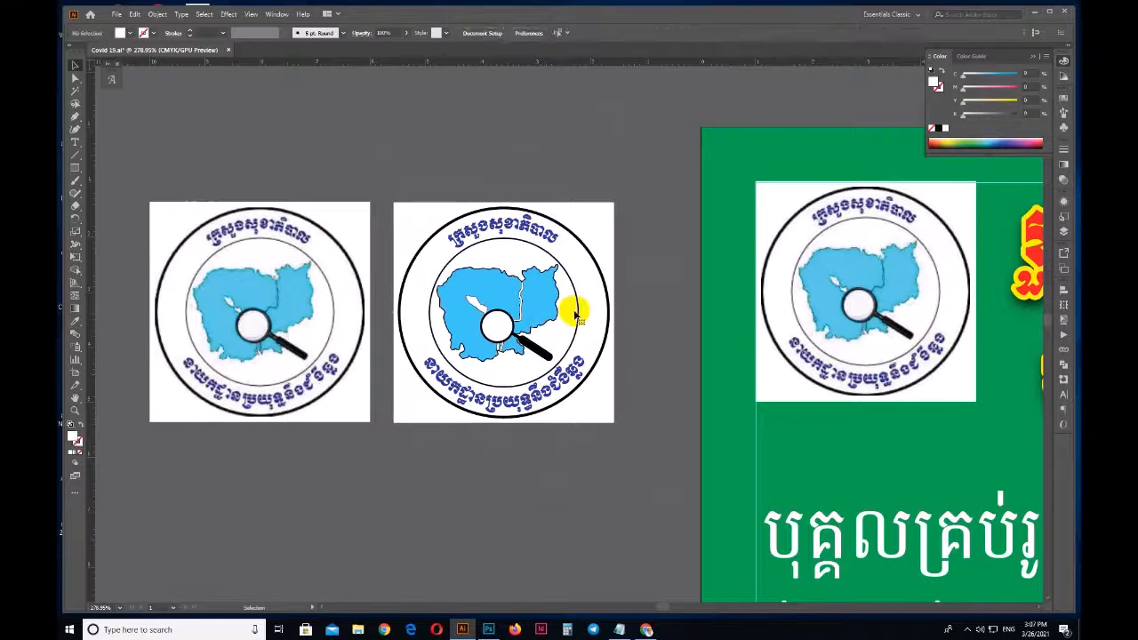
Align the vector logo's horizontal and vertical centres with the blurry logo on the poster, keeping the blurry logo as the key object.
drag(576, 316, 456, 299)
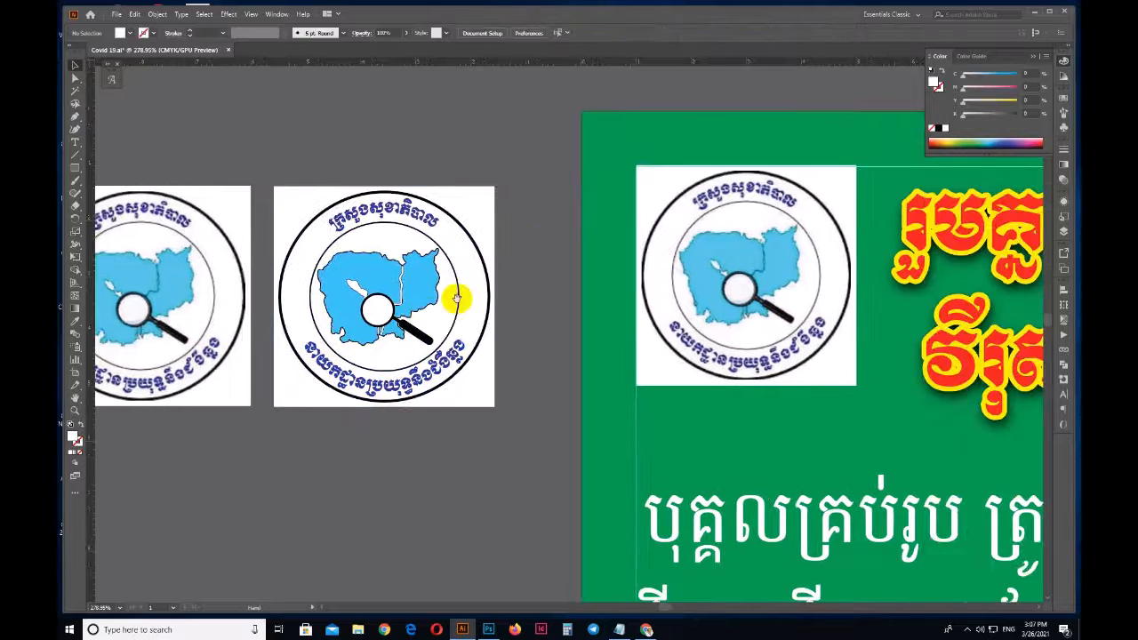
click(422, 311)
shift+click(765, 273)
click(768, 273)
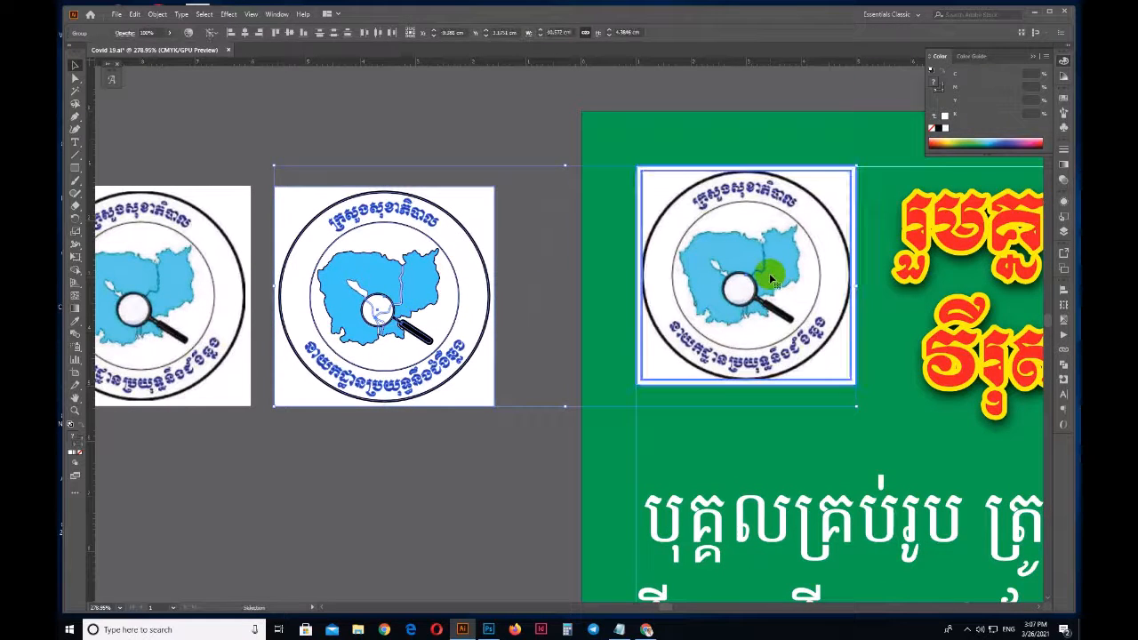
click(231, 36)
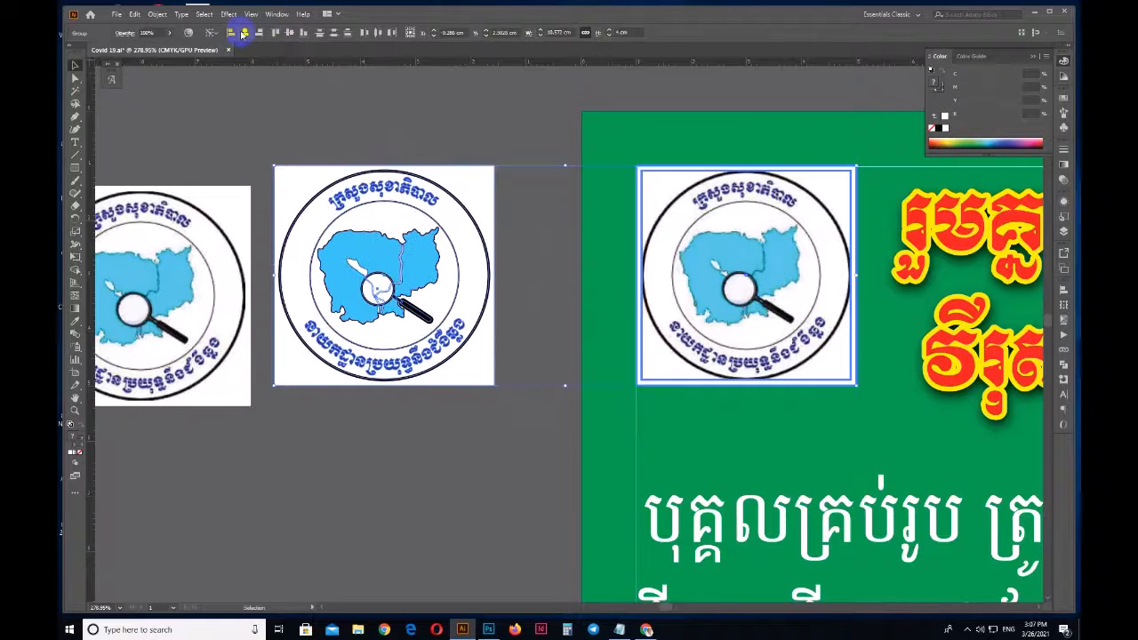
click(243, 33)
Move the blurry logo image off the poster onto the empty pasteboard beside it.
click(328, 115)
click(755, 267)
key(ctrl+x)
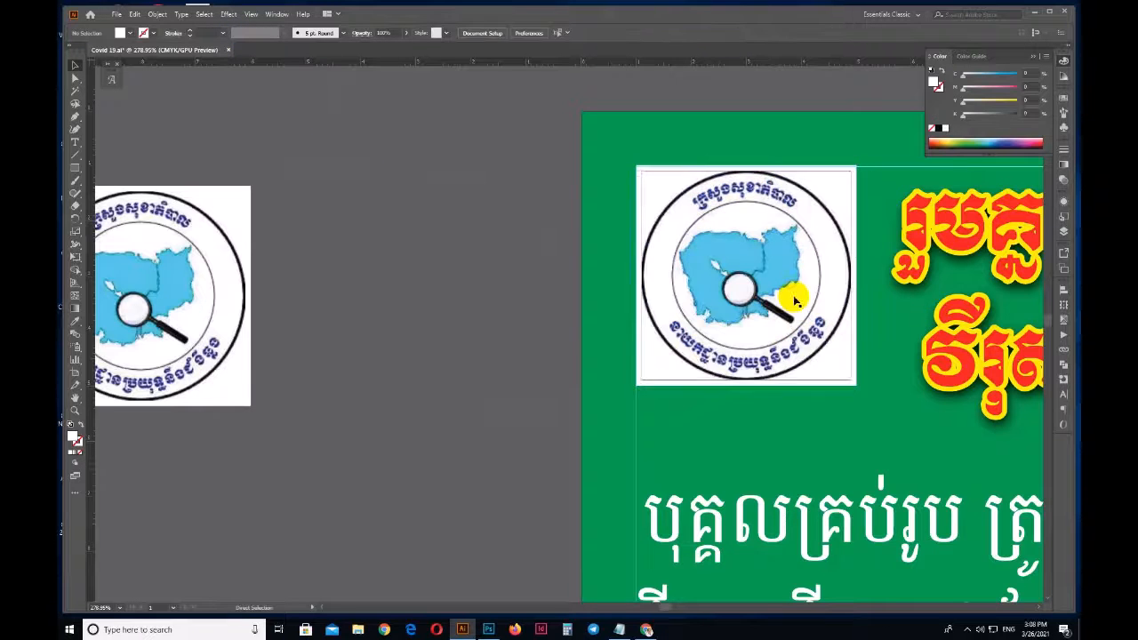
drag(796, 302, 478, 345)
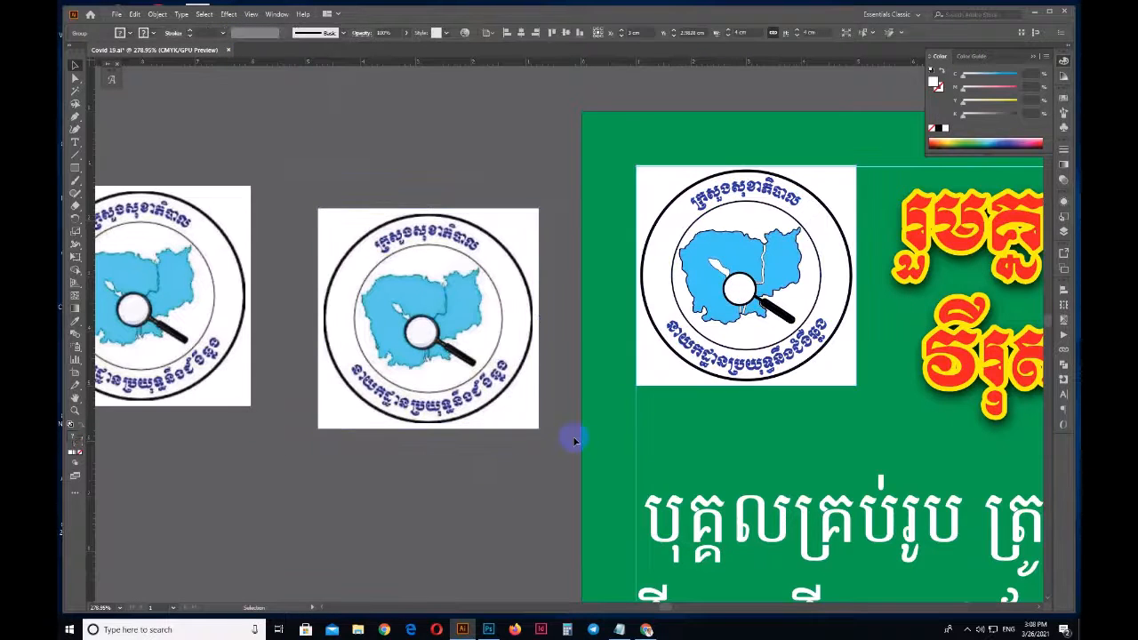
Compare the sharpness and shapes of the vector logo on the poster with the blurry originals on the pasteboard.
click(575, 442)
drag(658, 364, 813, 356)
scroll(577, 416, down, 1)
drag(613, 431, 552, 425)
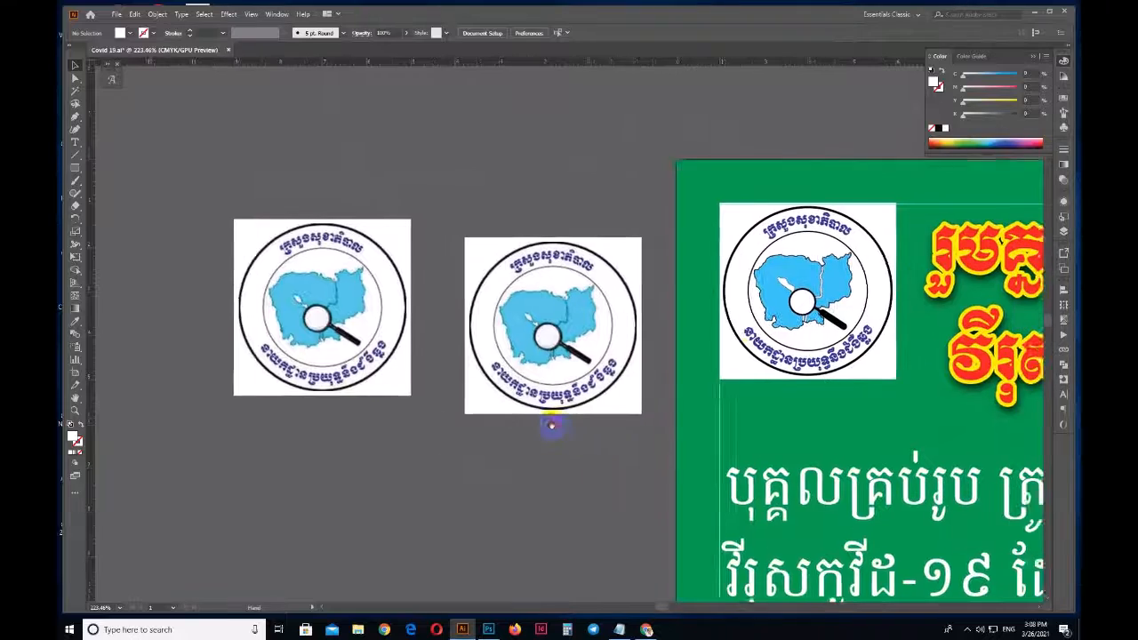
scroll(551, 426, right, 1)
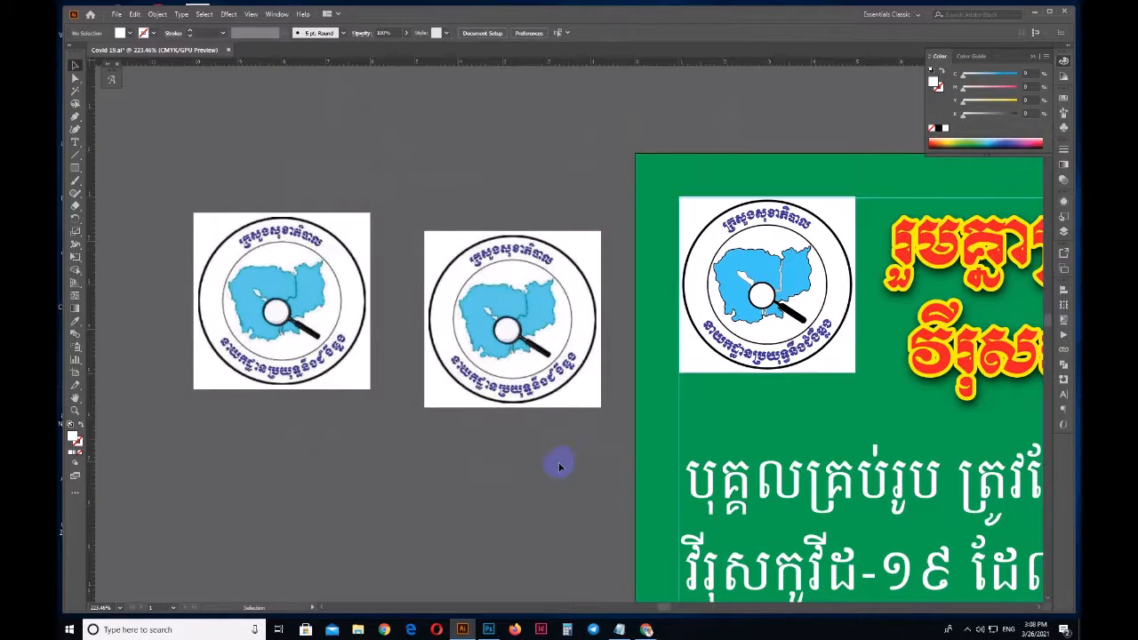
drag(617, 323, 677, 357)
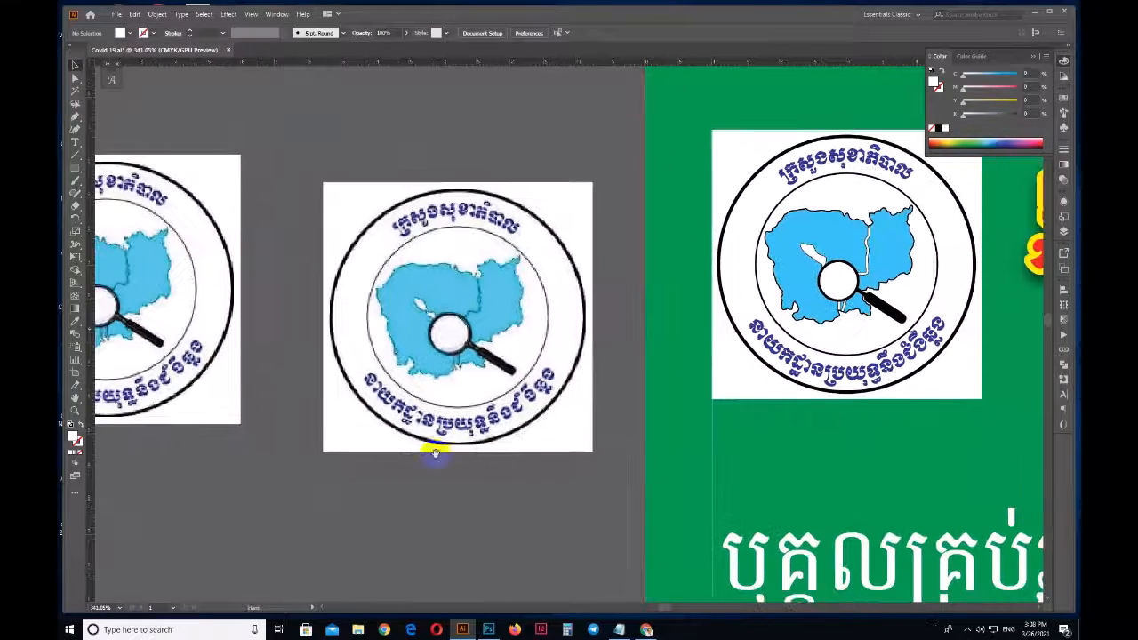
scroll(462, 480, down, 1)
scroll(463, 480, right, 1)
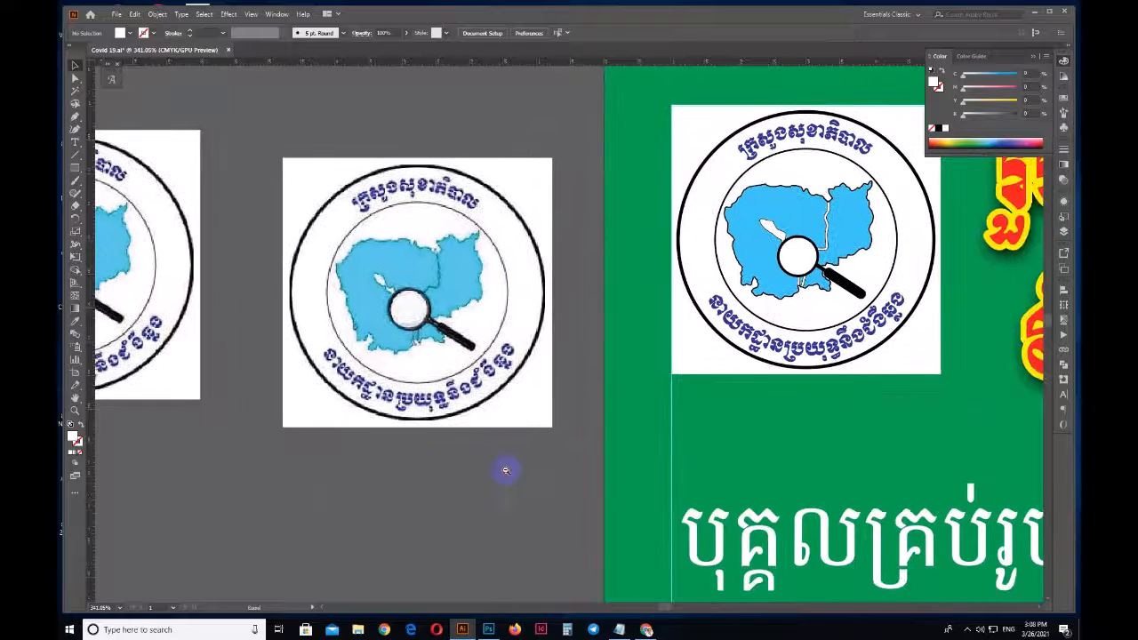
drag(506, 470, 447, 467)
Delete both blurry logo images from the pasteboard.
drag(216, 343, 368, 465)
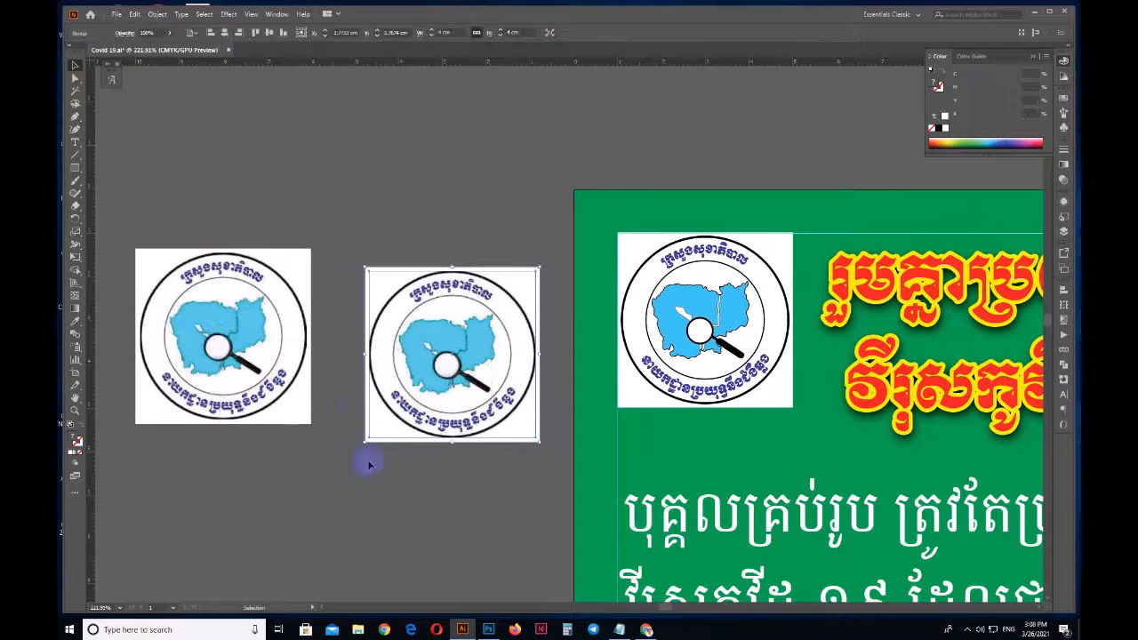
click(436, 500)
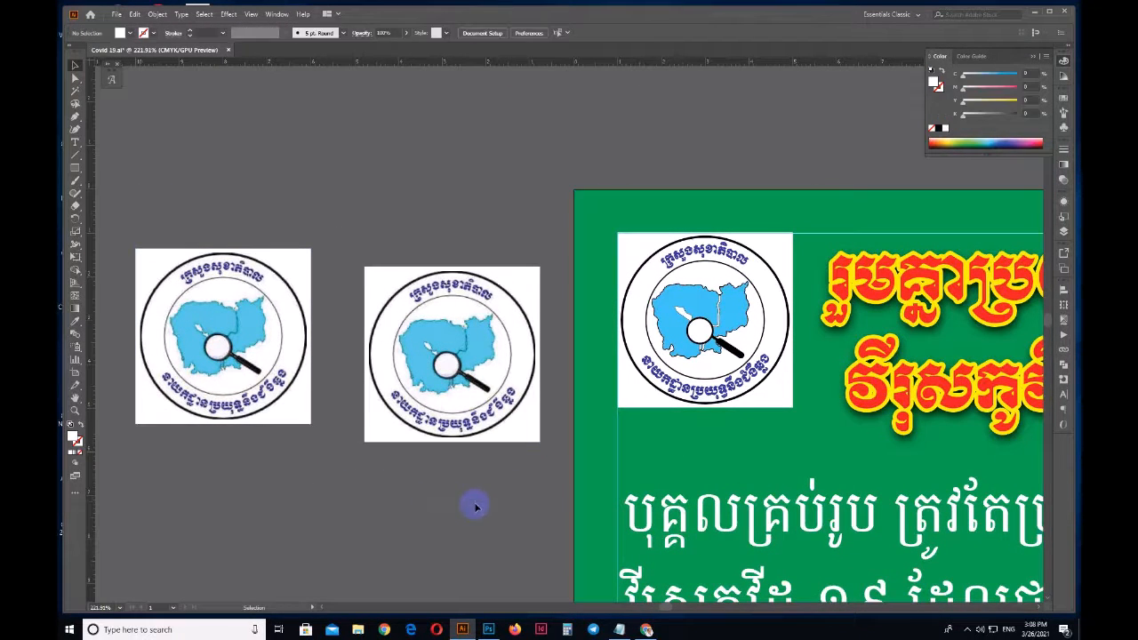
click(259, 355)
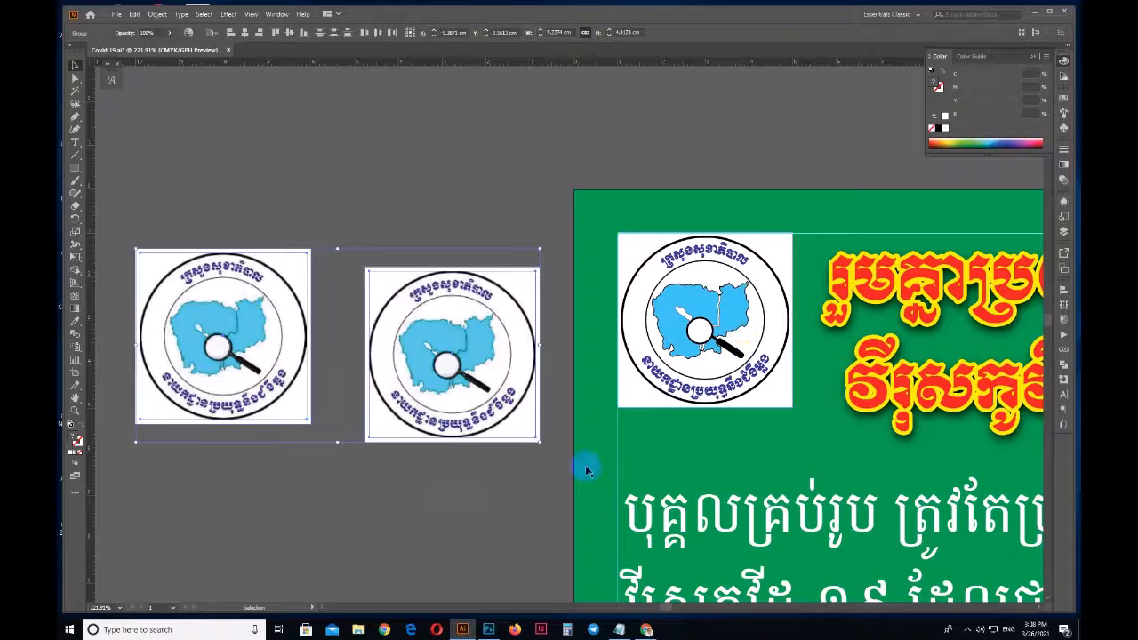
key(Delete)
Examine the complete poster layout with the vector logo in place.
drag(884, 511, 468, 463)
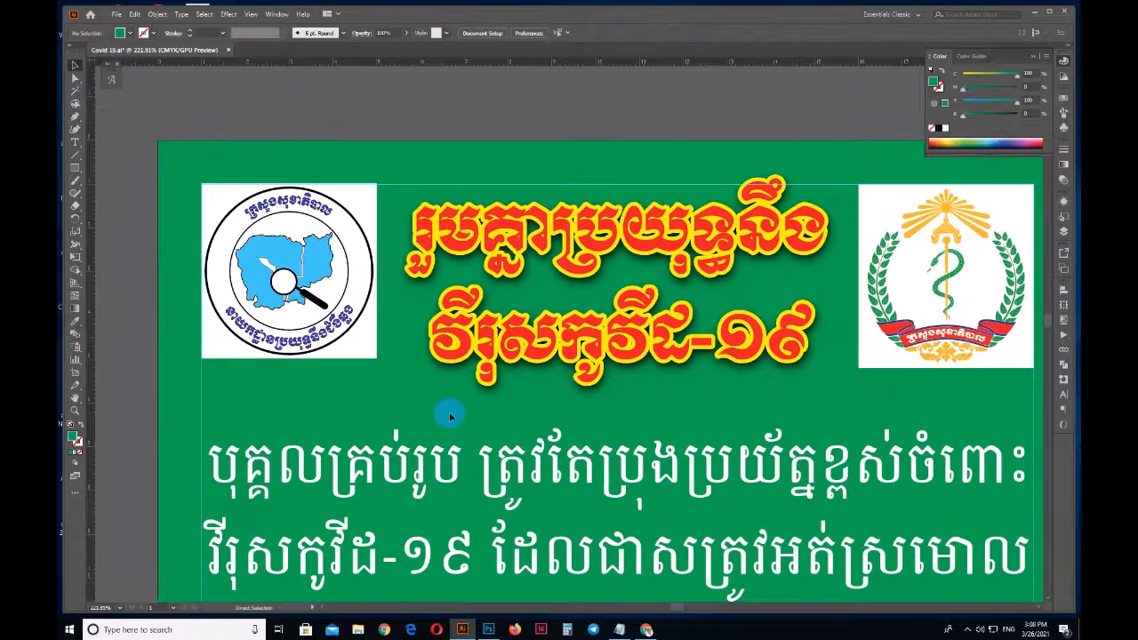
drag(757, 499, 632, 452)
scroll(632, 452, down, 5)
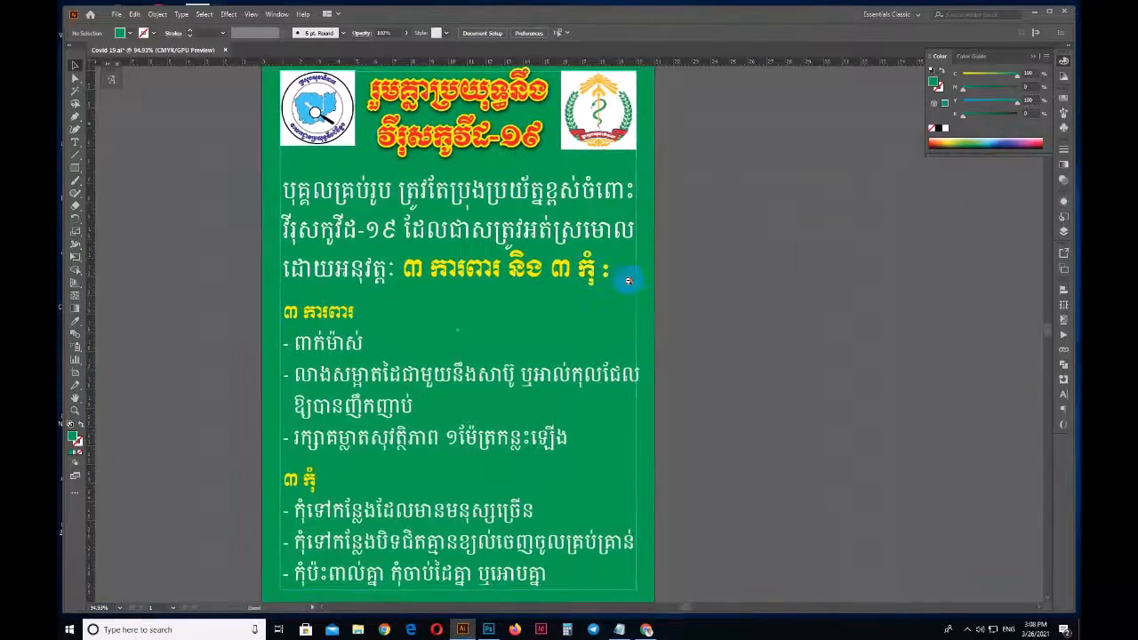
scroll(628, 282, down, 2)
drag(619, 279, 674, 281)
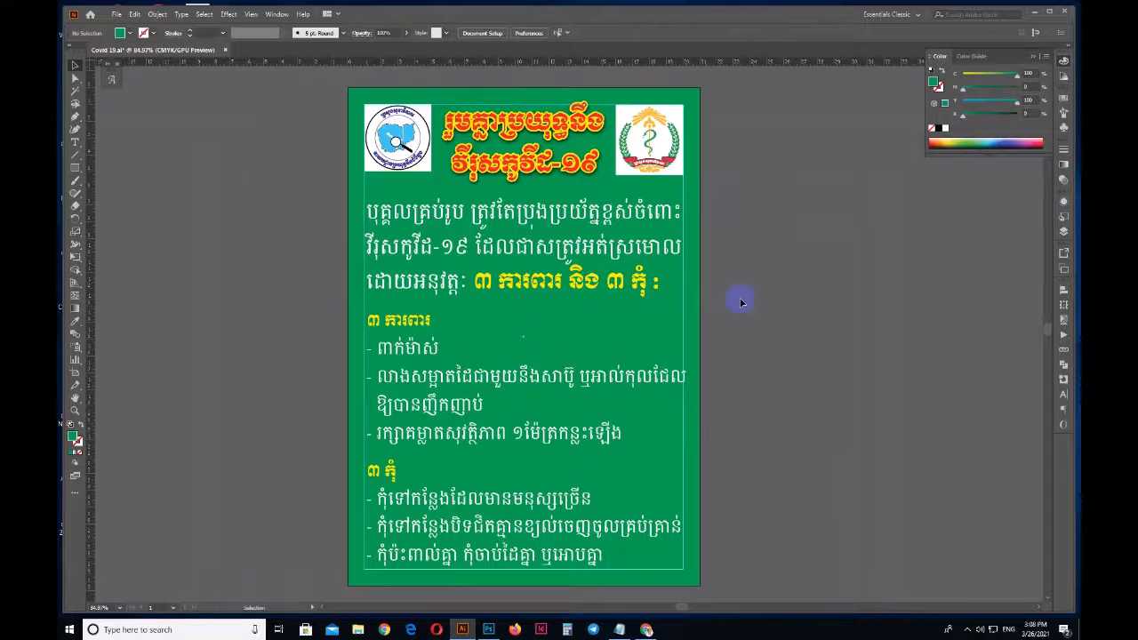
drag(739, 300, 754, 300)
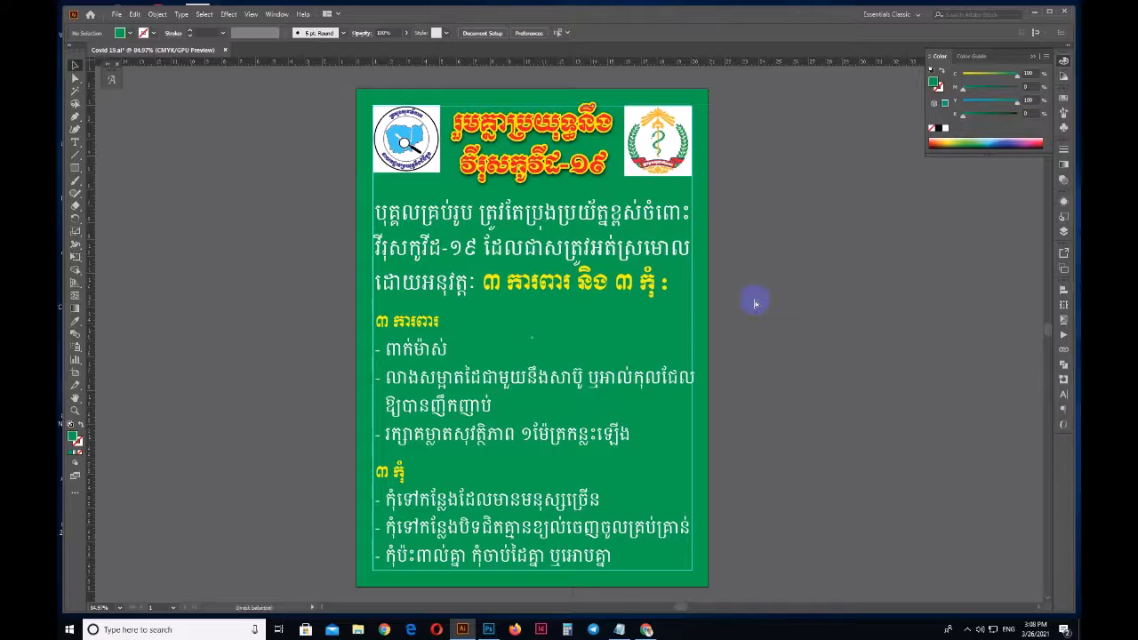
Set up printing of the poster on the EPSON L1800 Series with paper type Epson Ultra Glossy and quality High.
key(ctrl+p)
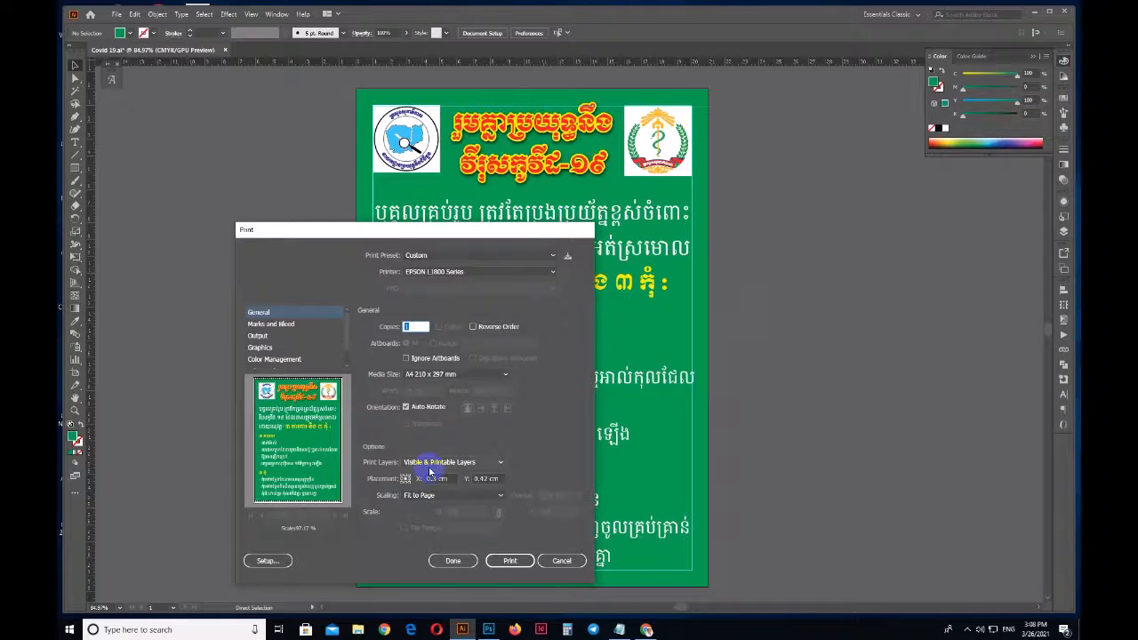
click(269, 560)
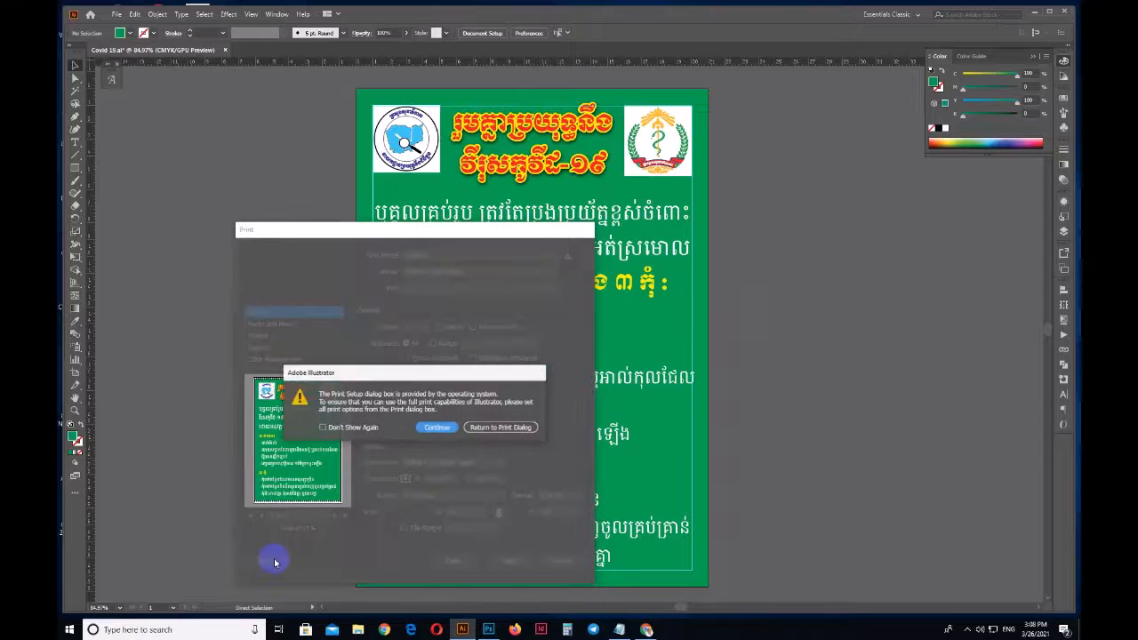
click(449, 431)
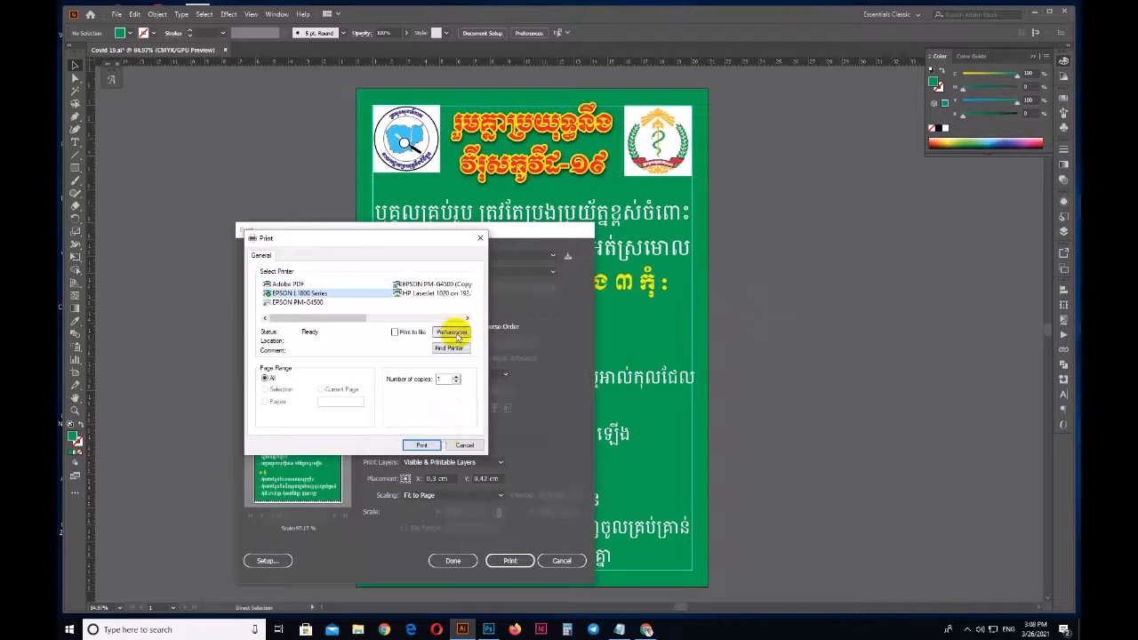
click(454, 333)
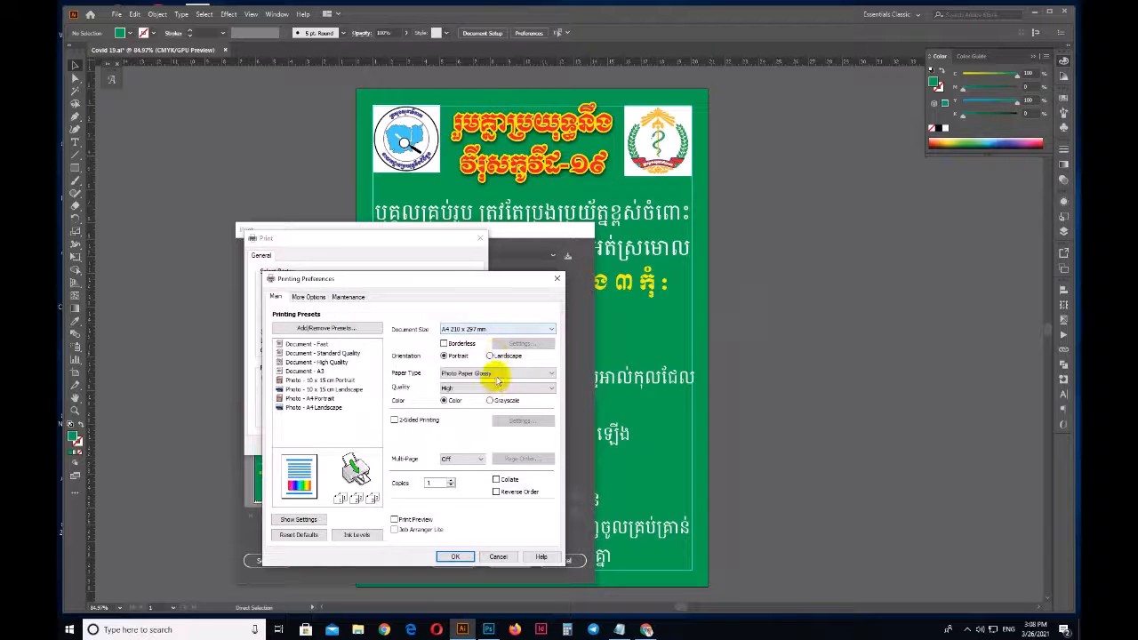
click(499, 377)
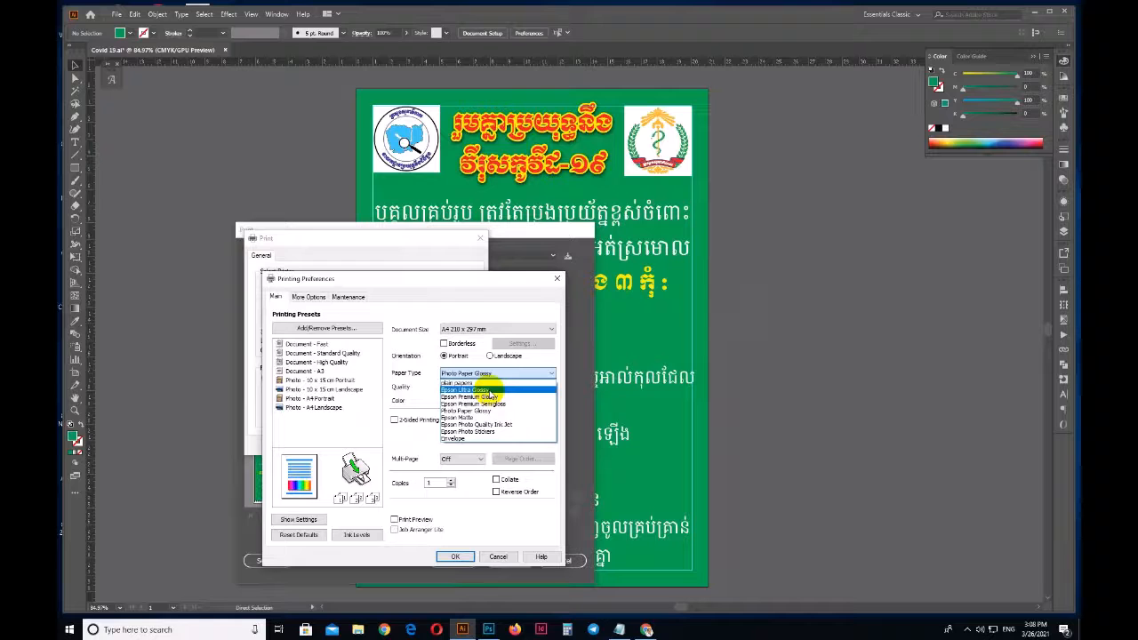
click(485, 391)
click(480, 388)
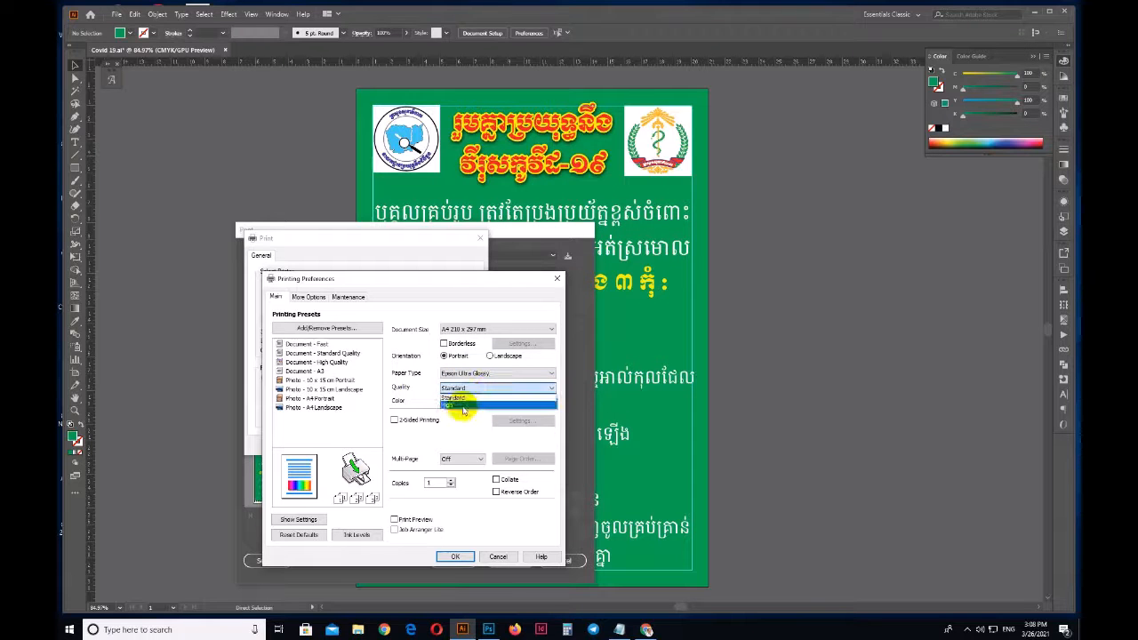
click(466, 405)
click(456, 557)
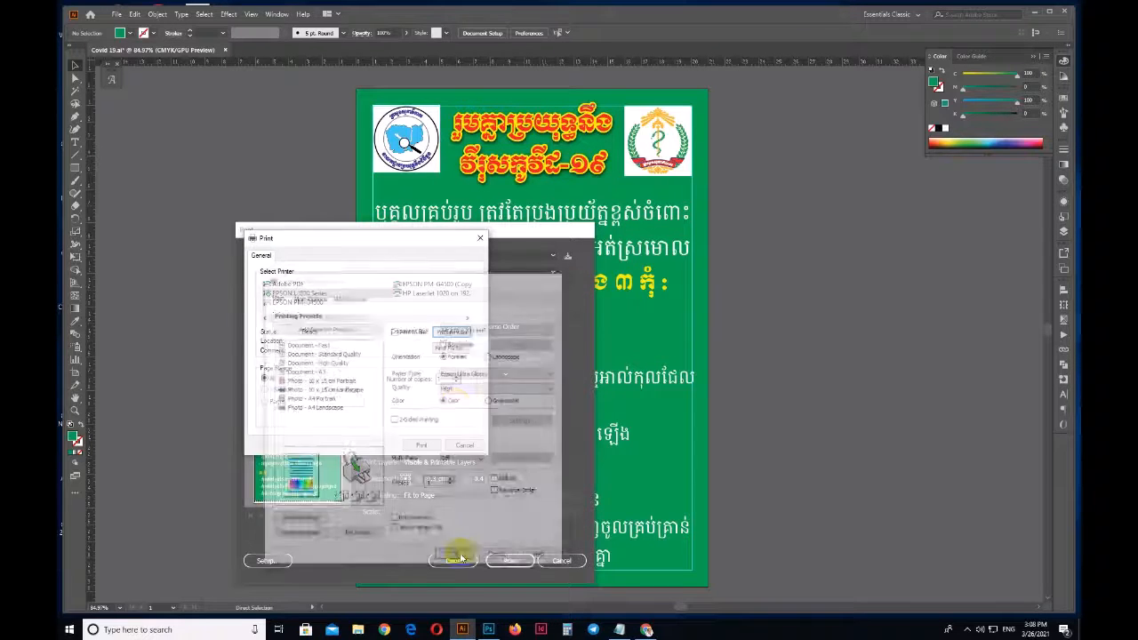
click(421, 446)
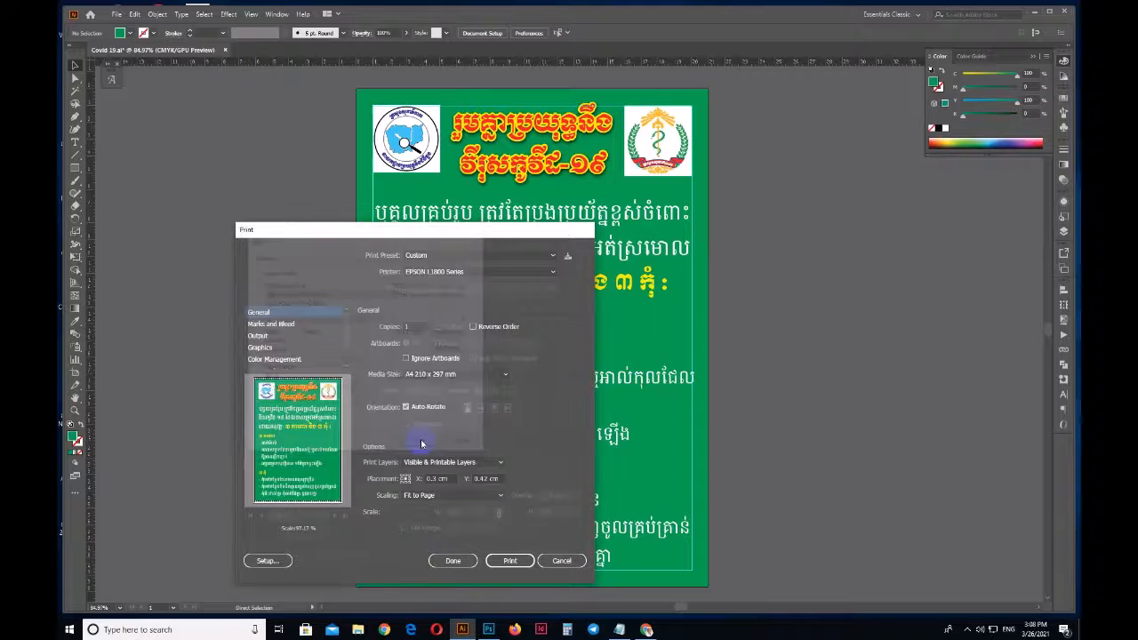
click(374, 329)
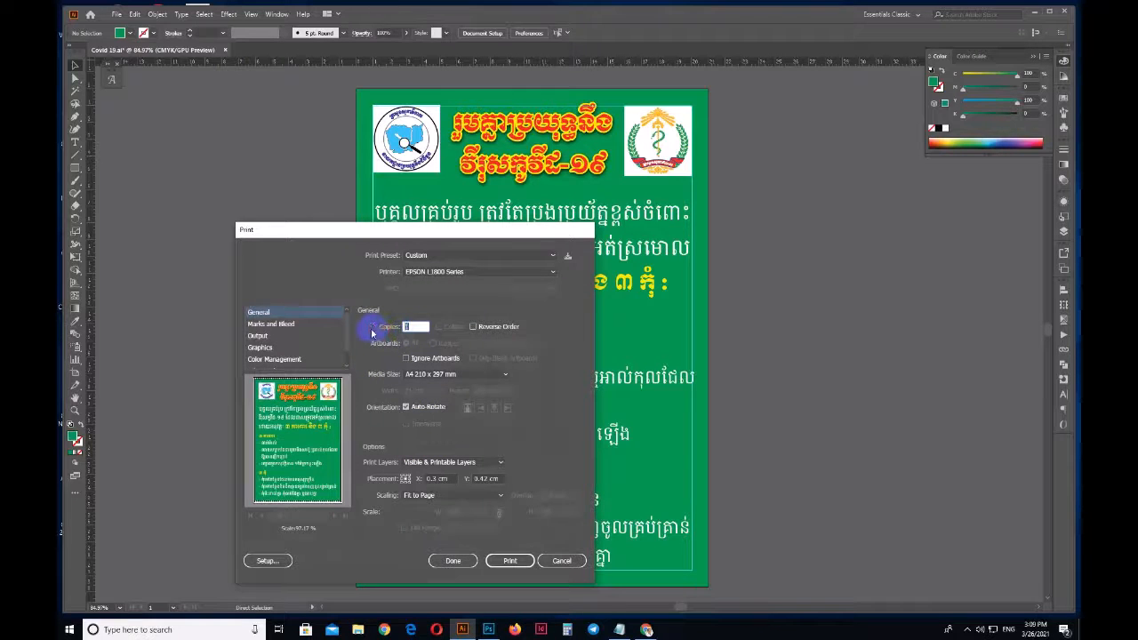
Choose A4 210 x 297 mm as the media size for printing the poster.
click(481, 500)
click(479, 374)
click(477, 374)
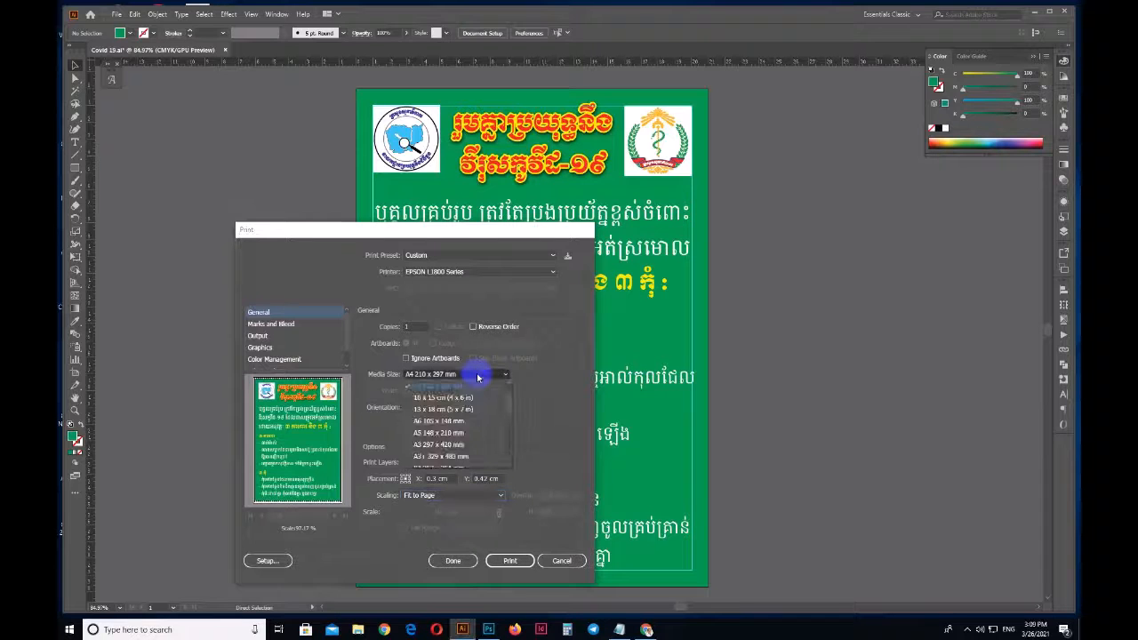
click(466, 384)
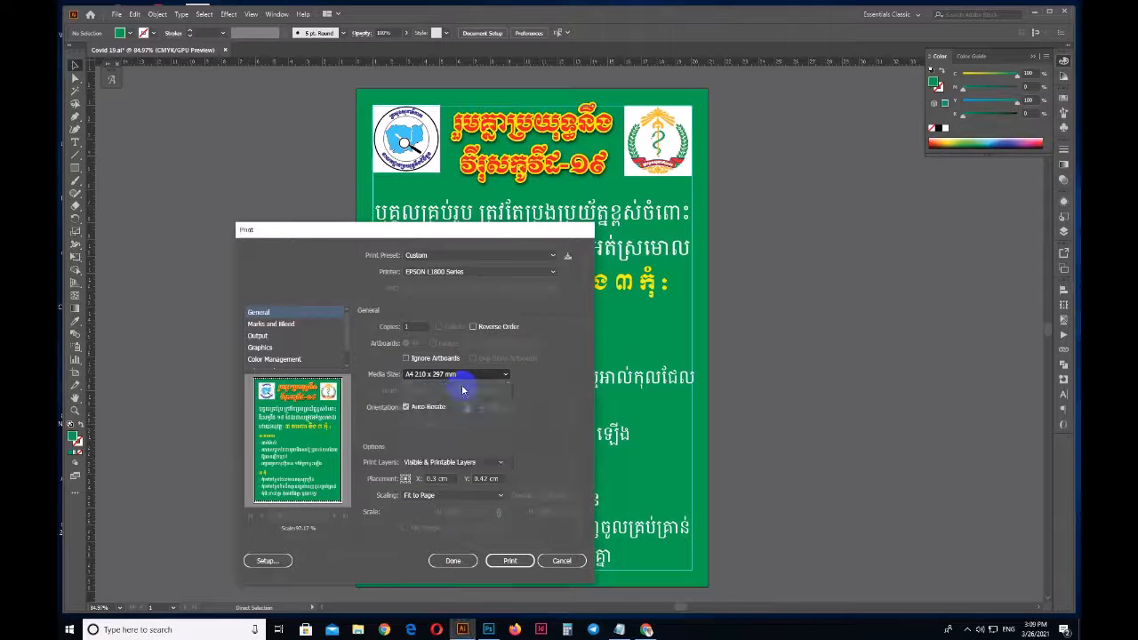
Compare the poster's print preview under Do Not Scale and Fit to Page scaling.
click(494, 499)
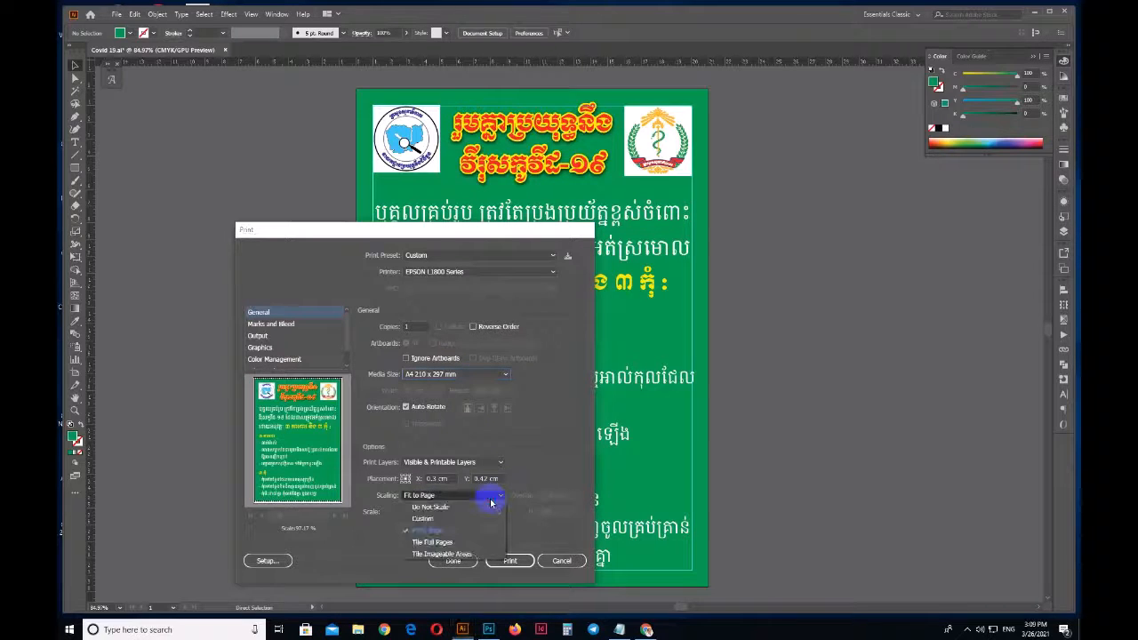
click(431, 506)
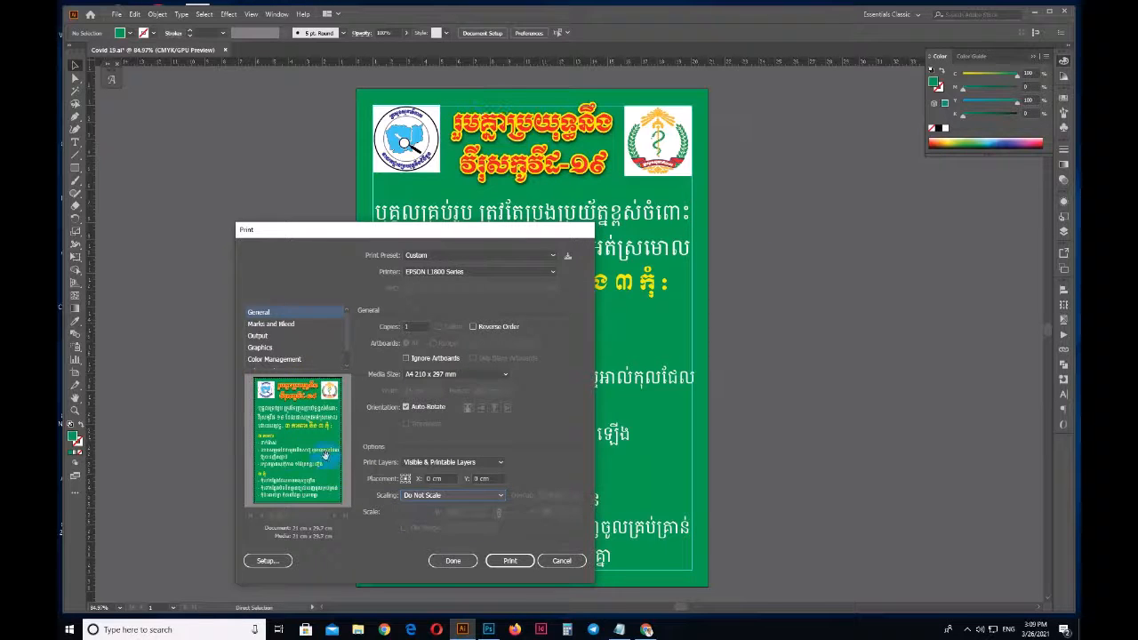
click(453, 498)
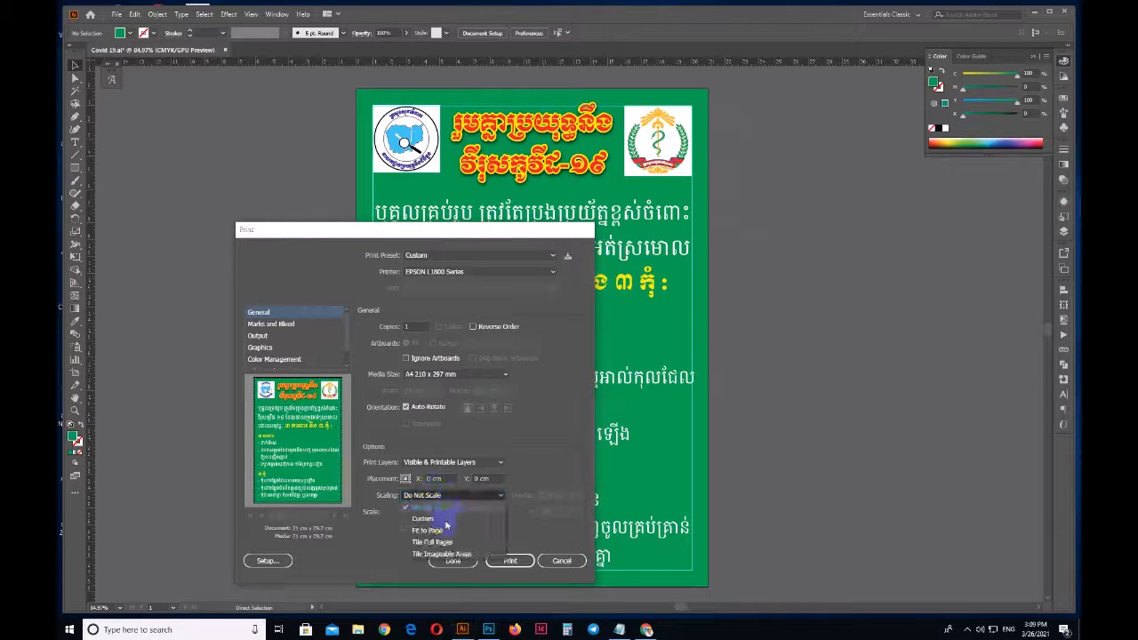
click(428, 530)
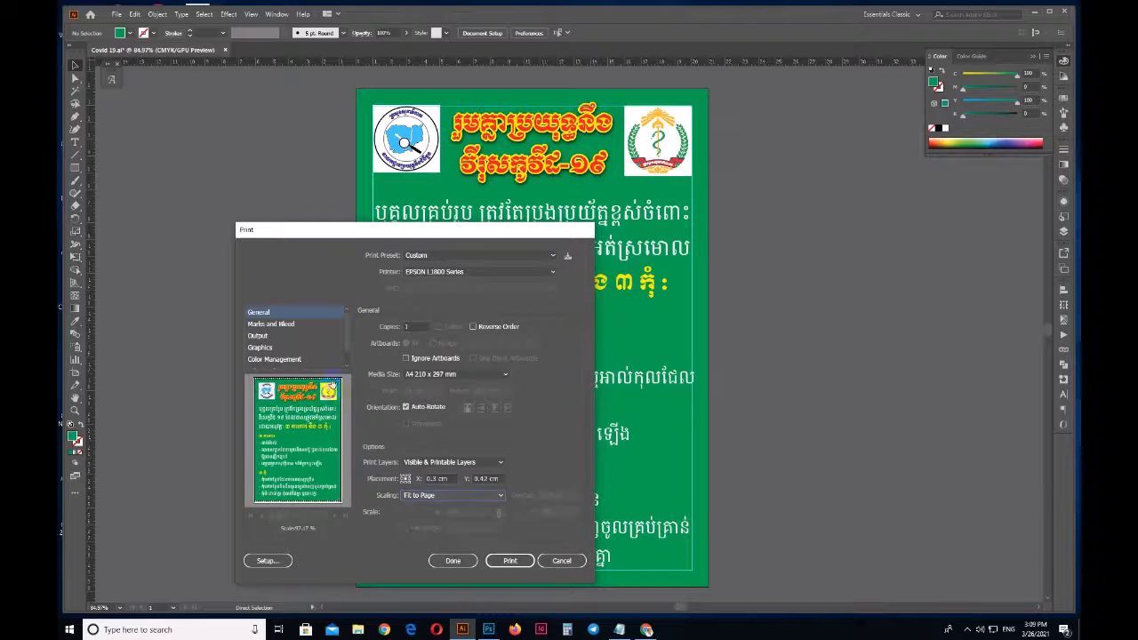
Set the print scaling to Do Not Scale and print the poster.
click(495, 499)
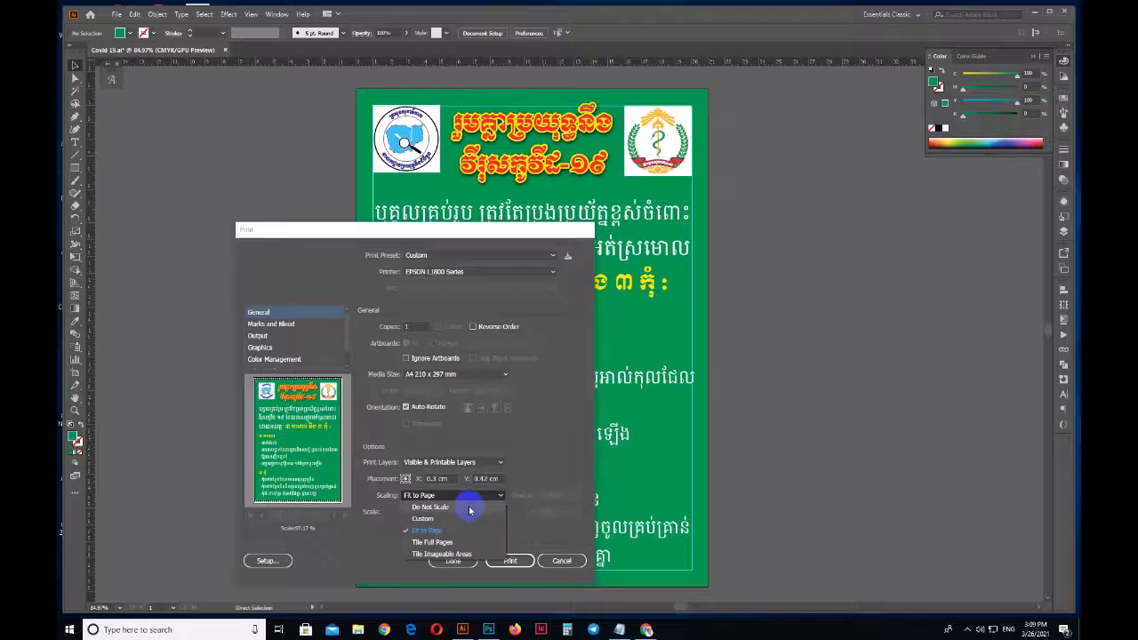
click(470, 507)
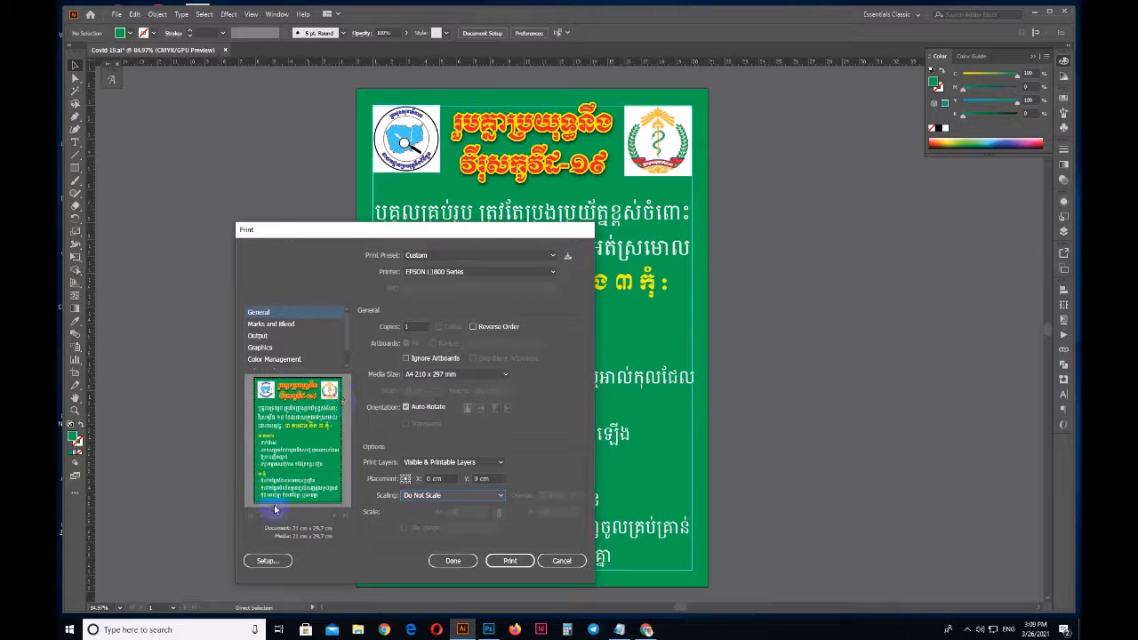
click(529, 563)
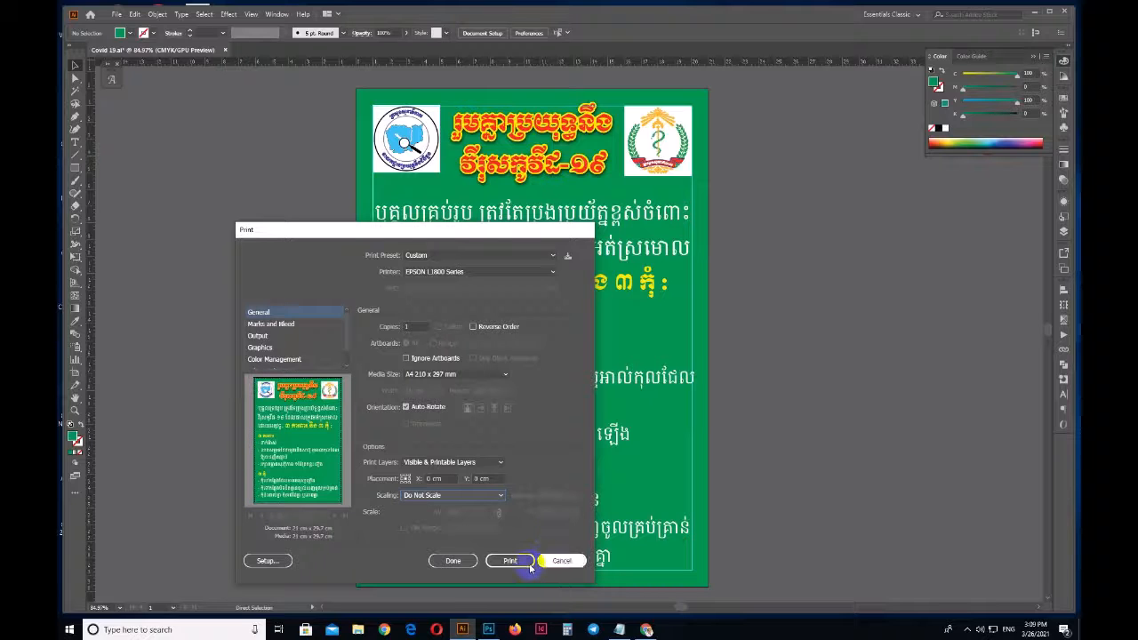
click(516, 563)
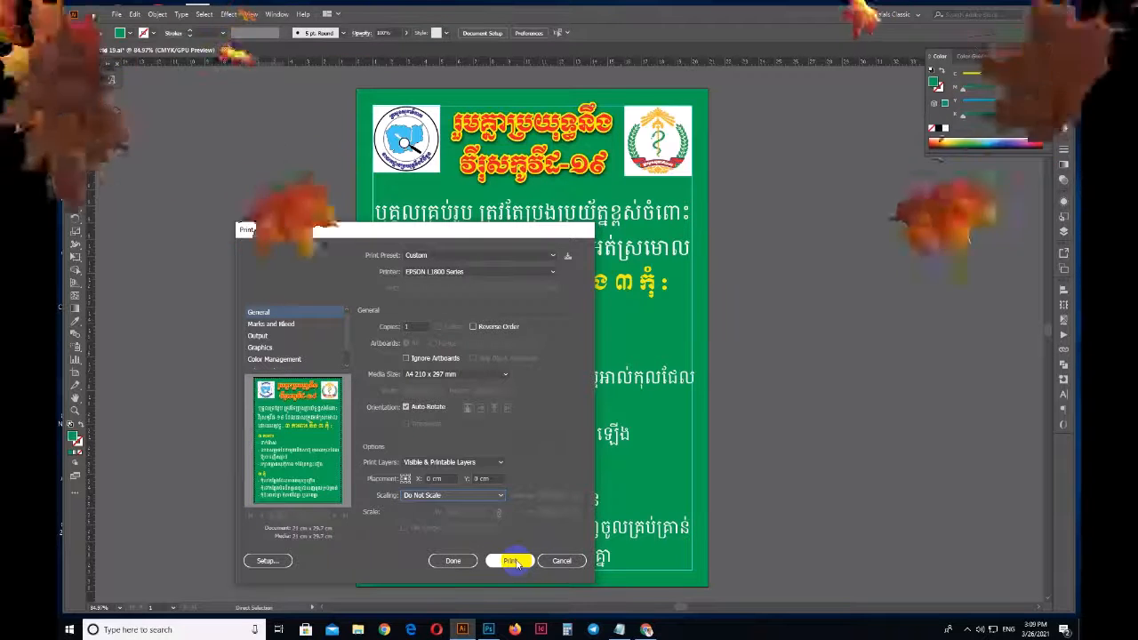